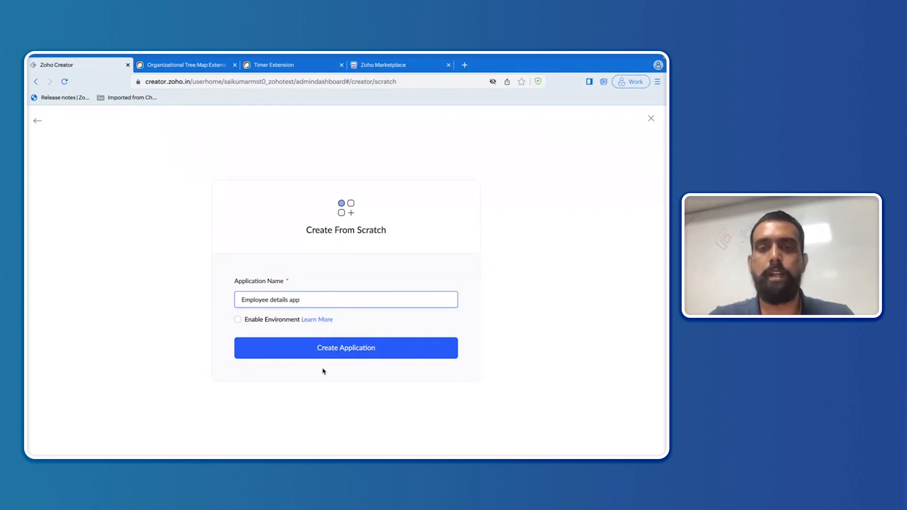
Step: Create the Employee details app and start a from-scratch form named 'Employee Details'
left_click(339, 349)
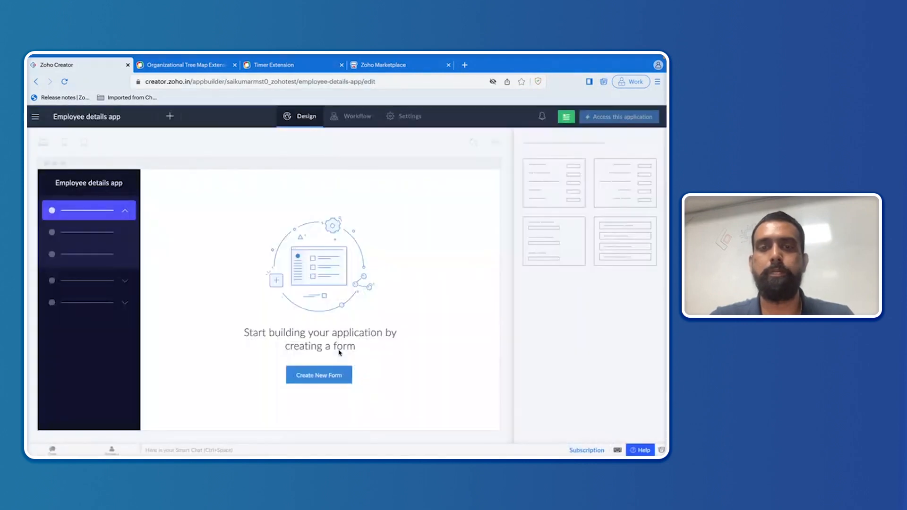
left_click(325, 376)
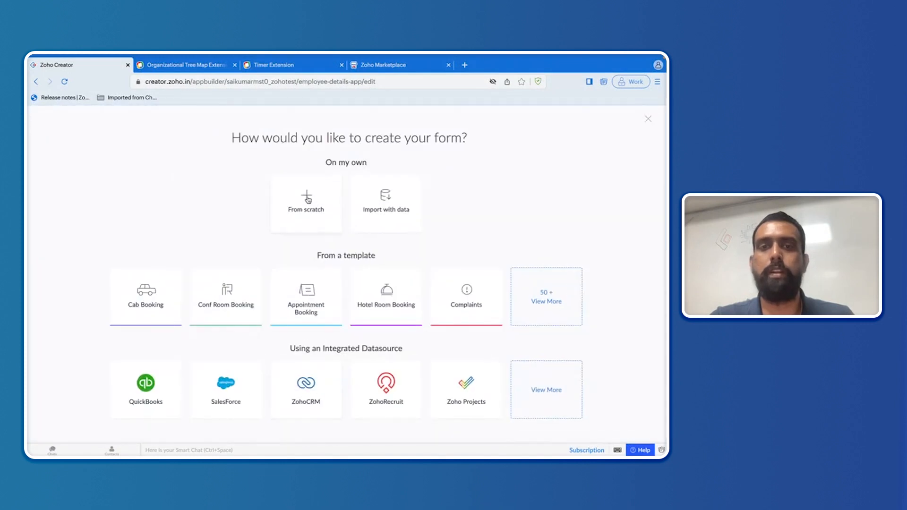
left_click(308, 200)
left_click(342, 277)
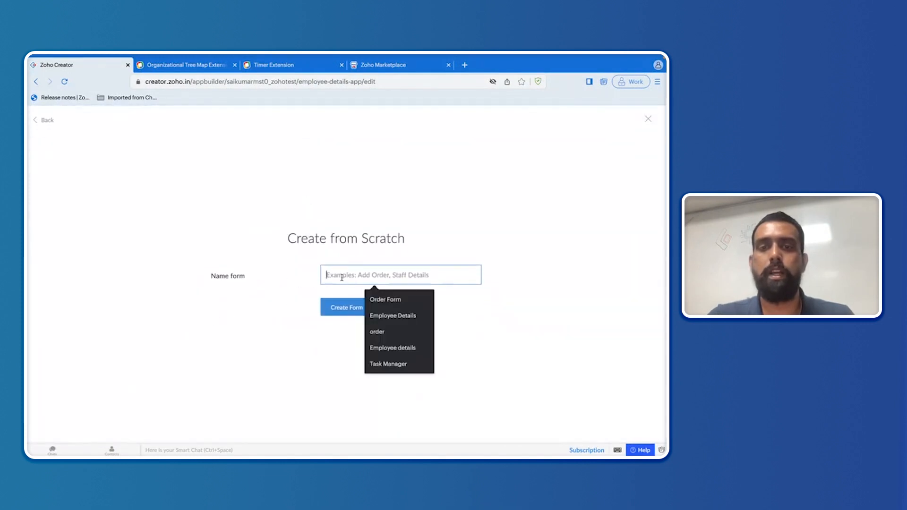
left_click(326, 282)
type("Em")
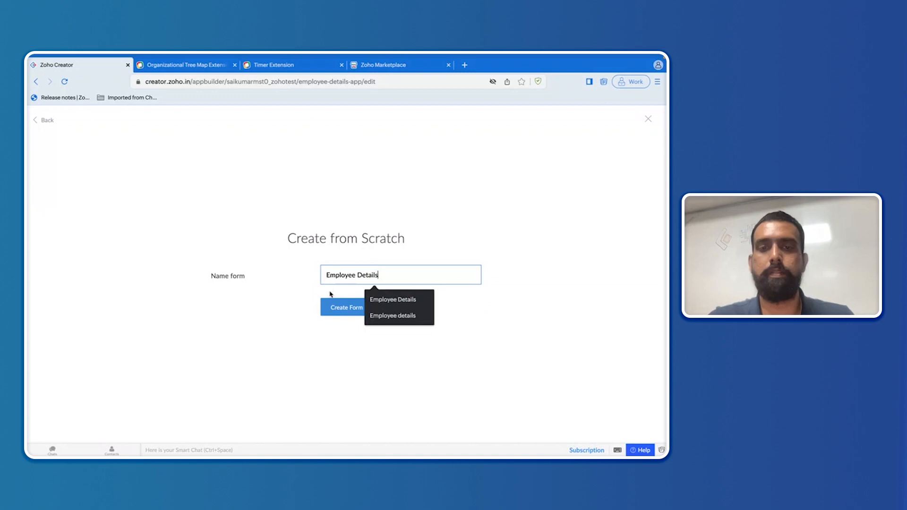
type("ployee Details")
left_click(337, 311)
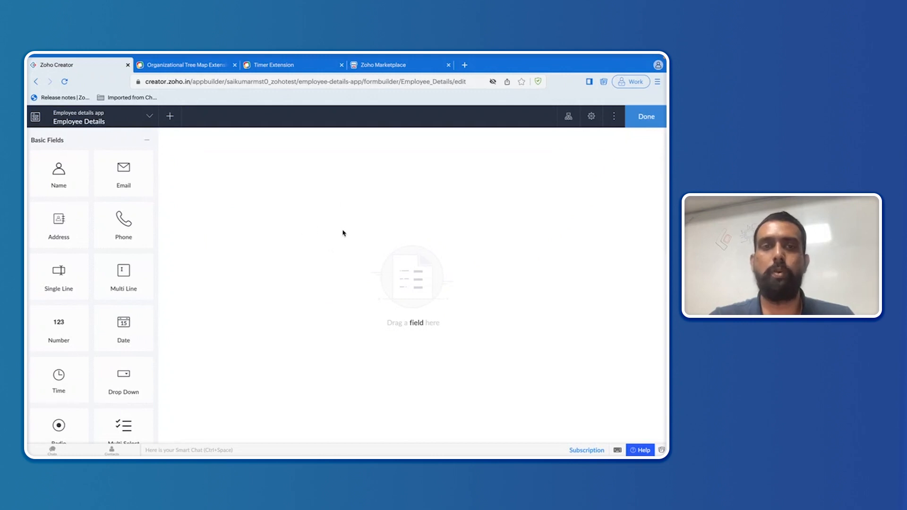
Step: Add a Name field and an image field named 'Employee Image' to the form
left_click_drag(71, 184, 251, 178)
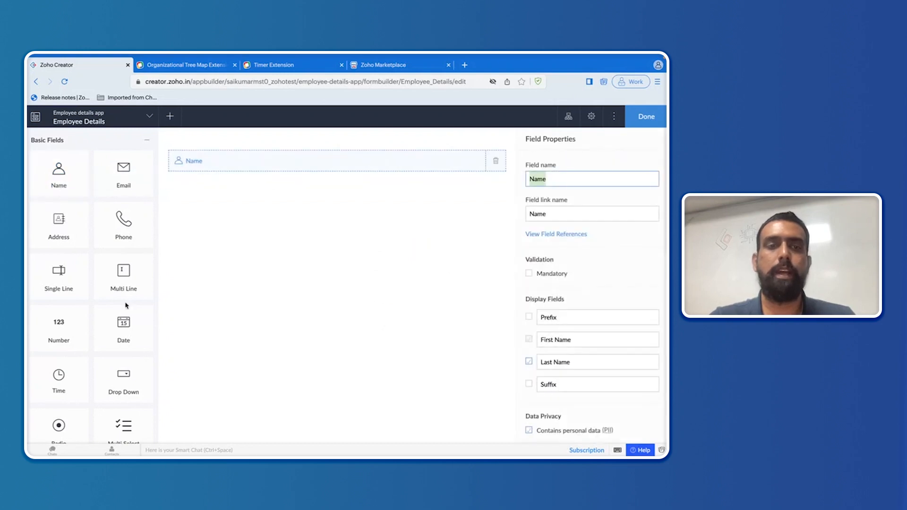
scroll(126, 306, "down", 5)
left_click(134, 372)
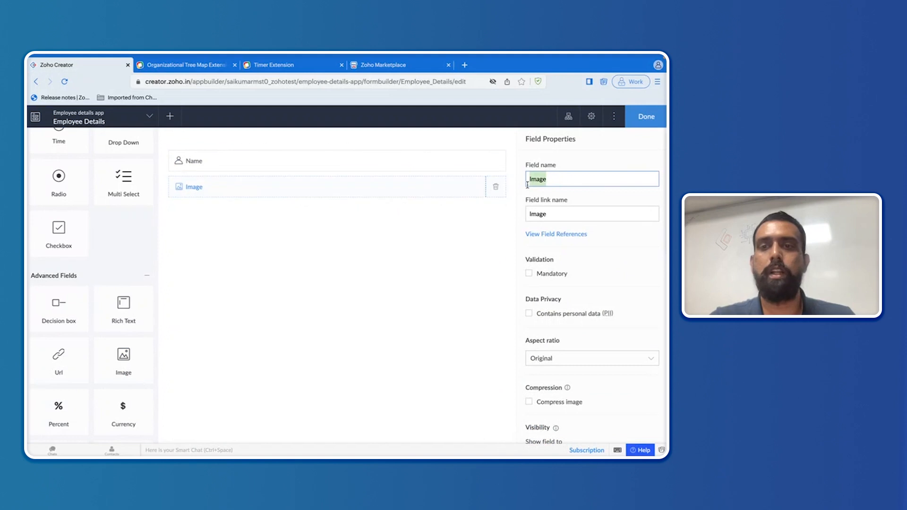
key("BackSpace")
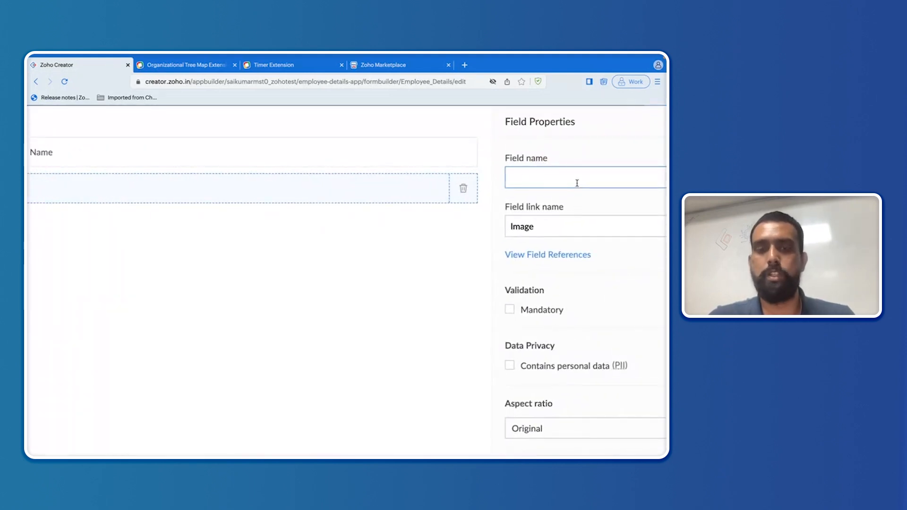
type("Em")
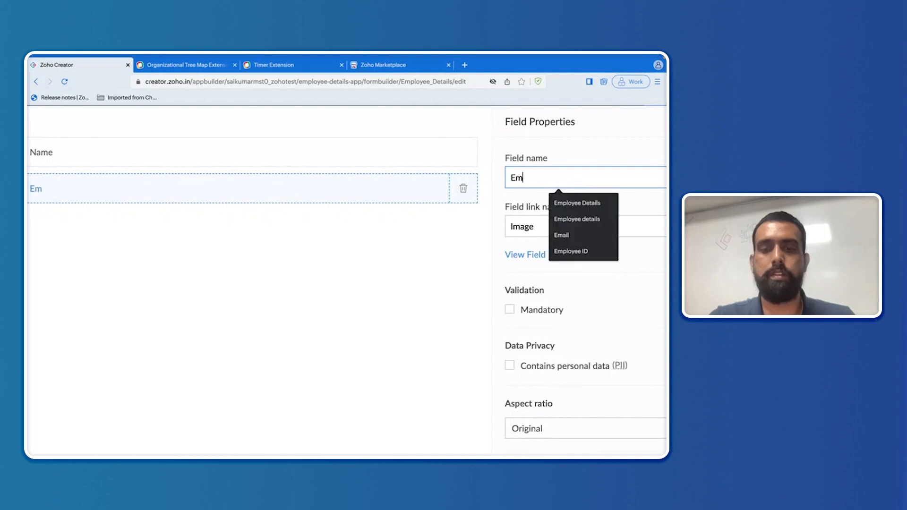
type("ployee")
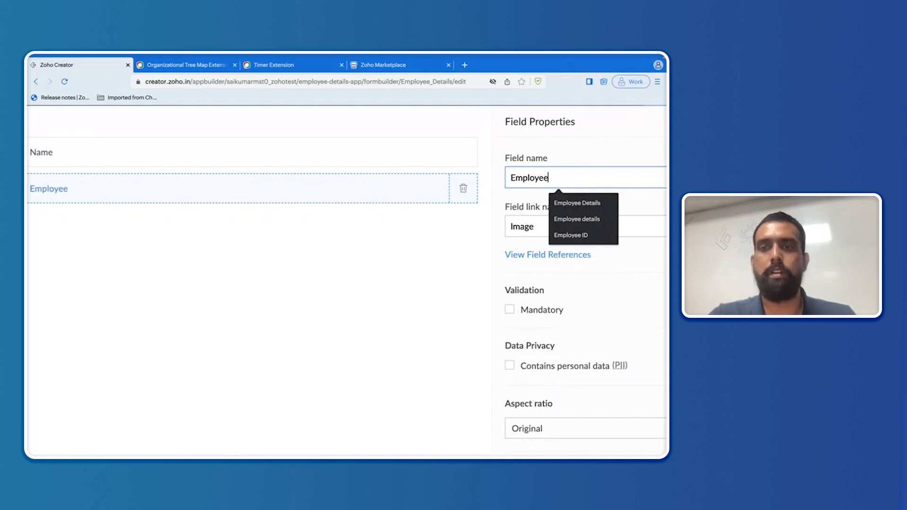
type(" Ima")
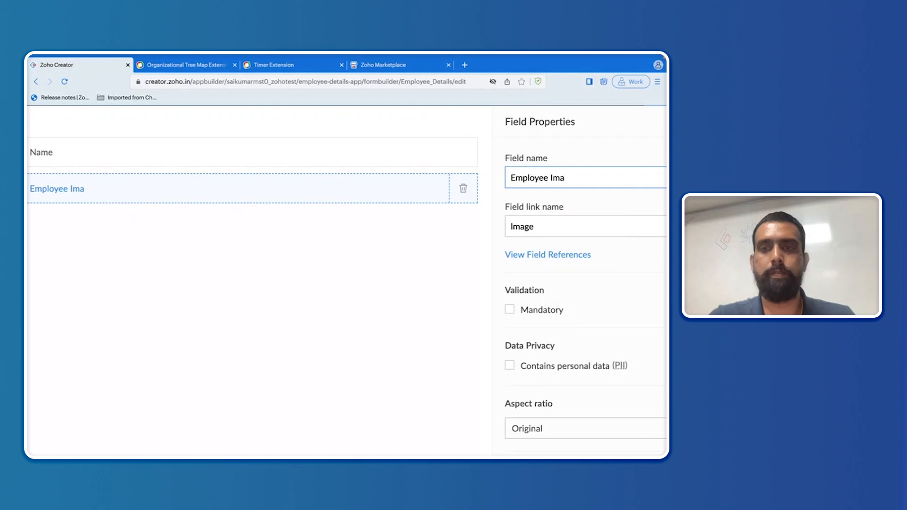
type("ge")
left_click(635, 144)
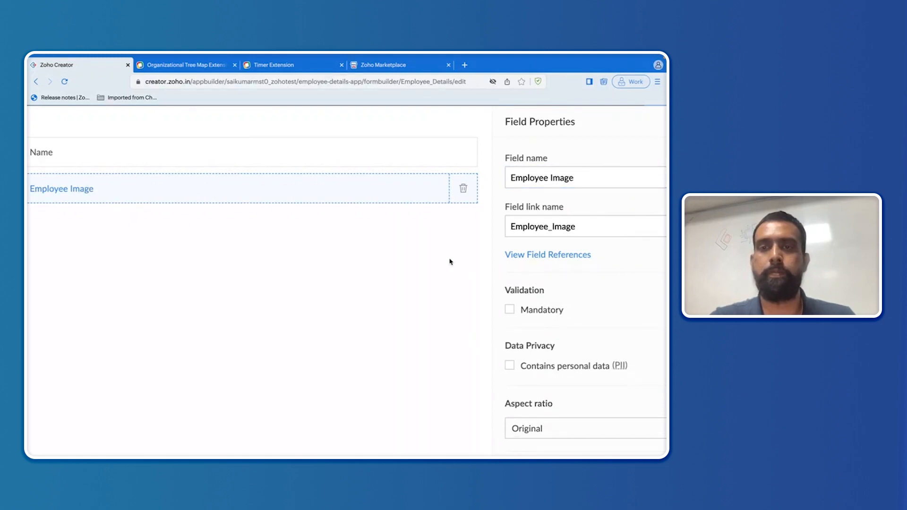
scroll(450, 259, "left", 3)
scroll(450, 261, "left", 2)
scroll(449, 262, "up", 1)
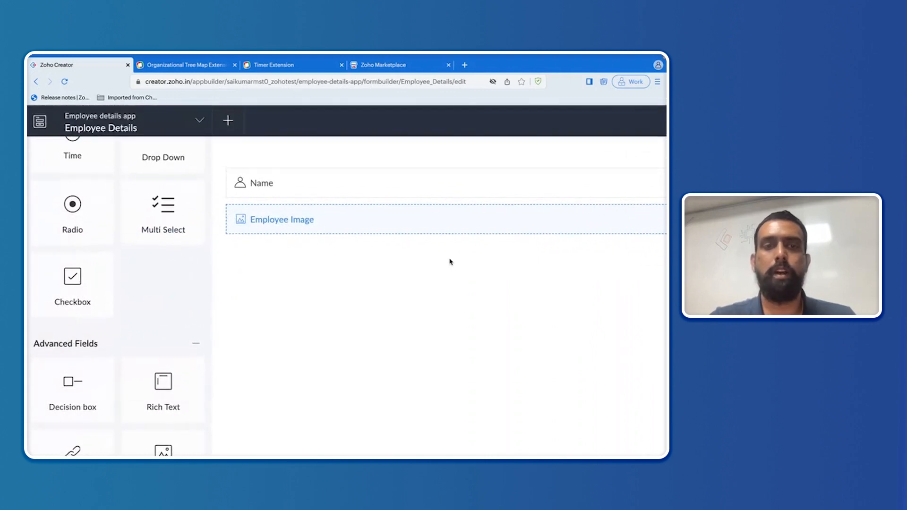
key("ctrl+0")
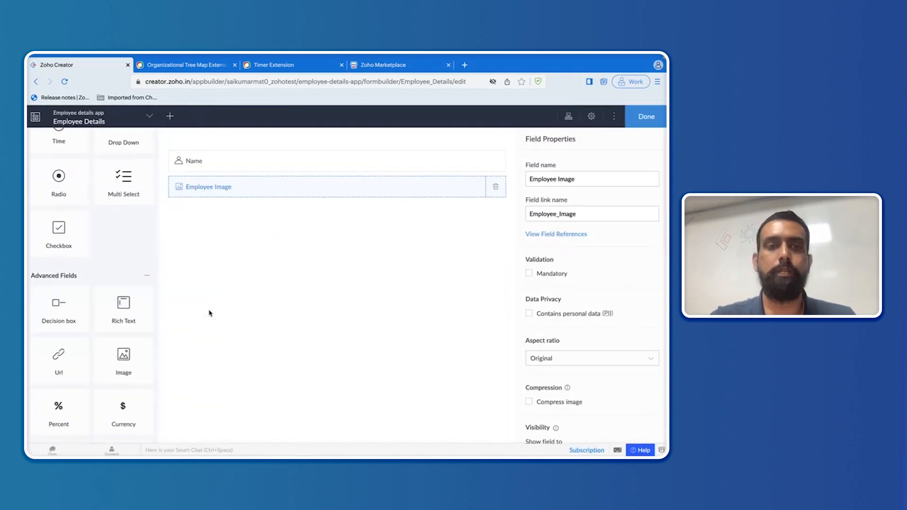
scroll(118, 262, "up", 5)
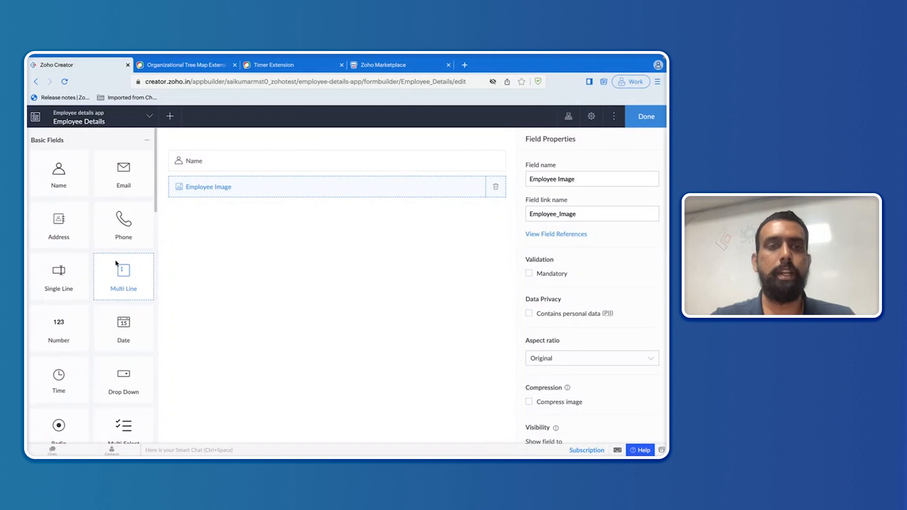
Step: Add a single-line text field named 'Designation' below Employee Image
left_click_drag(68, 271, 304, 223)
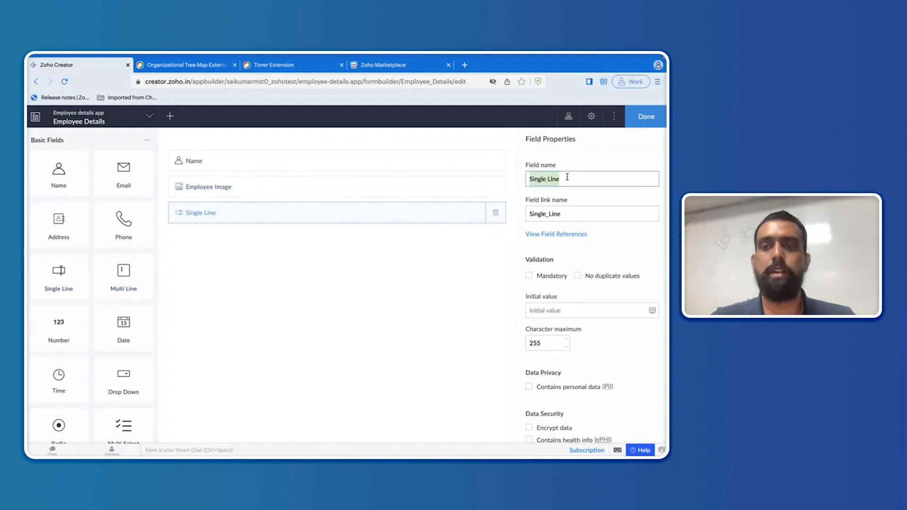
key("BackSpace")
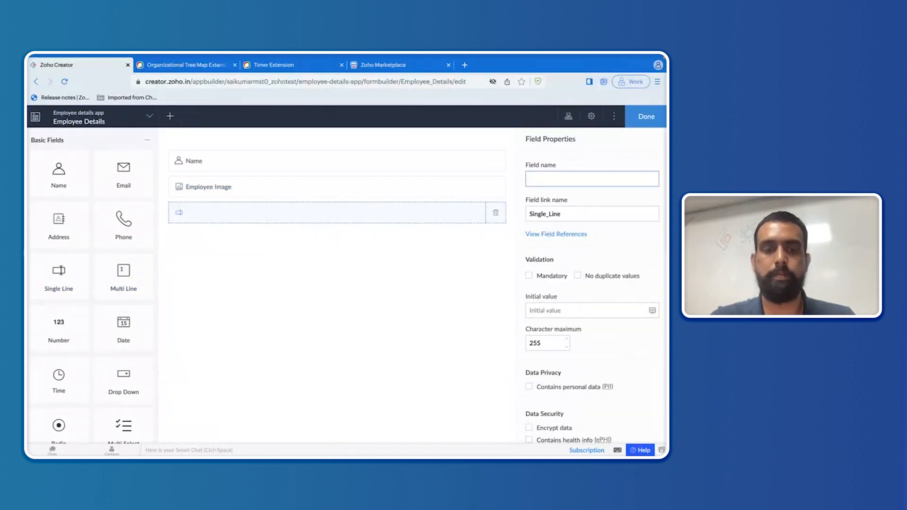
type("Designation")
left_click(590, 233)
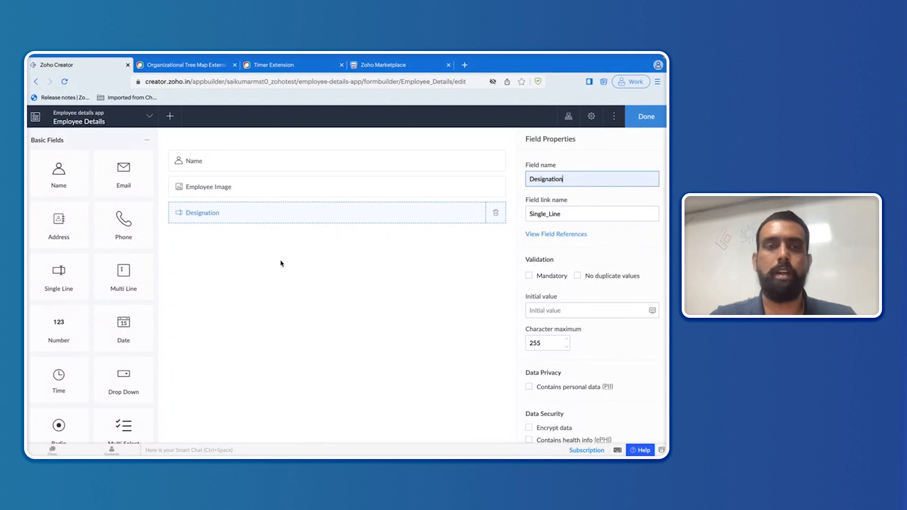
Step: Add a lookup to the Employee Details form's Name field, named 'Reporting To'
scroll(124, 314, "down", 4)
scroll(124, 314, "down", 5)
scroll(124, 314, "up", 2)
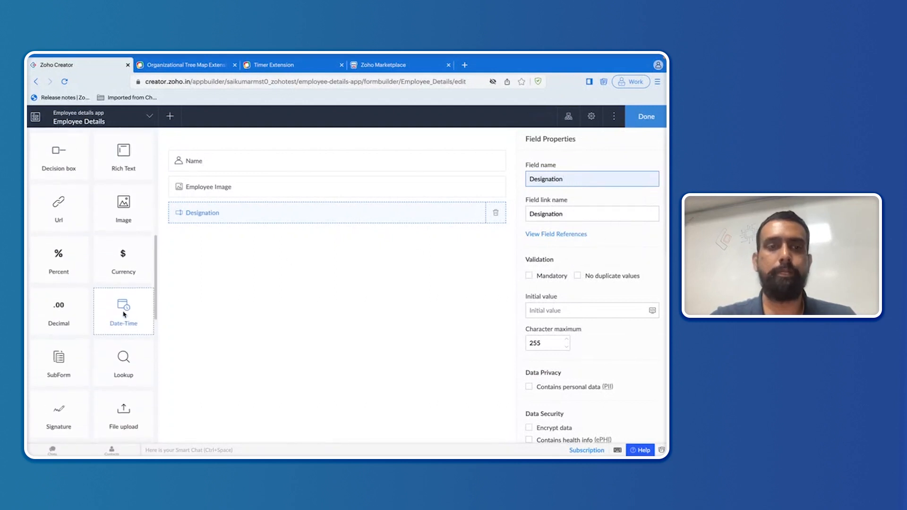
scroll(124, 314, "down", 2)
left_click_drag(124, 363, 282, 251)
left_click(314, 255)
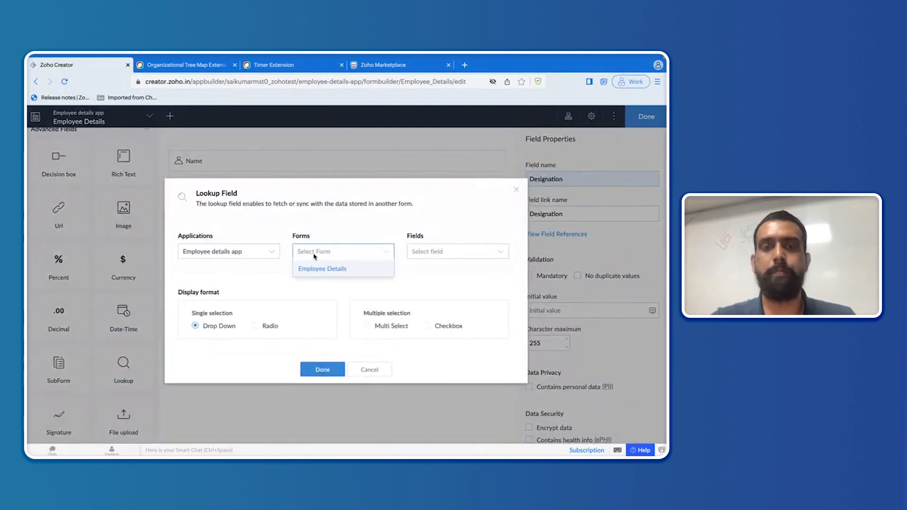
left_click(327, 270)
left_click(425, 252)
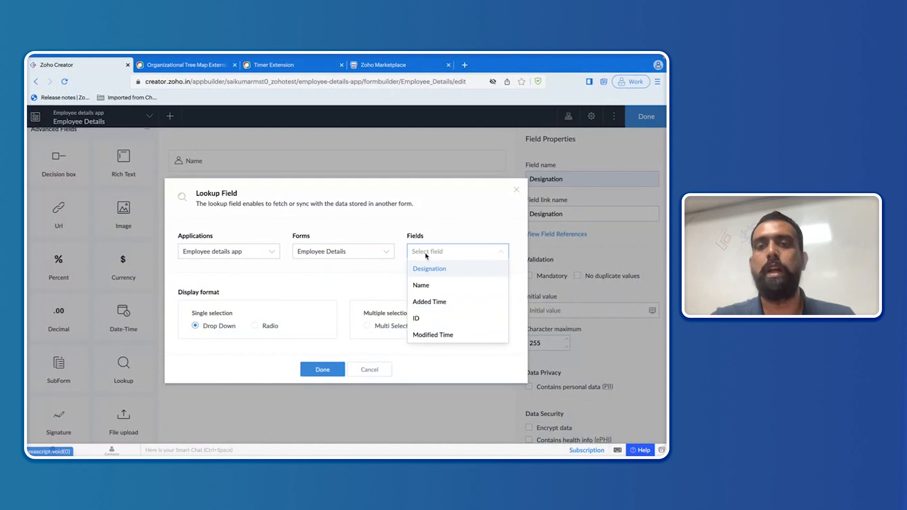
left_click(423, 288)
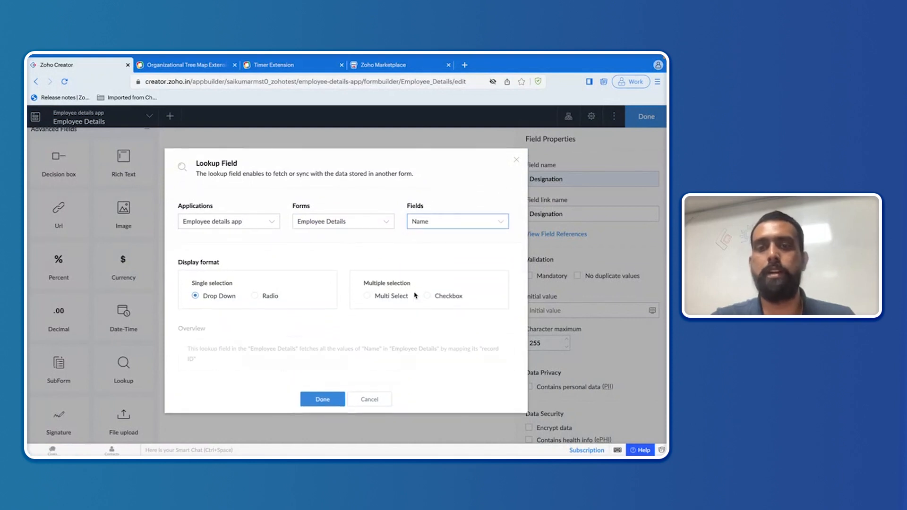
left_click(322, 399)
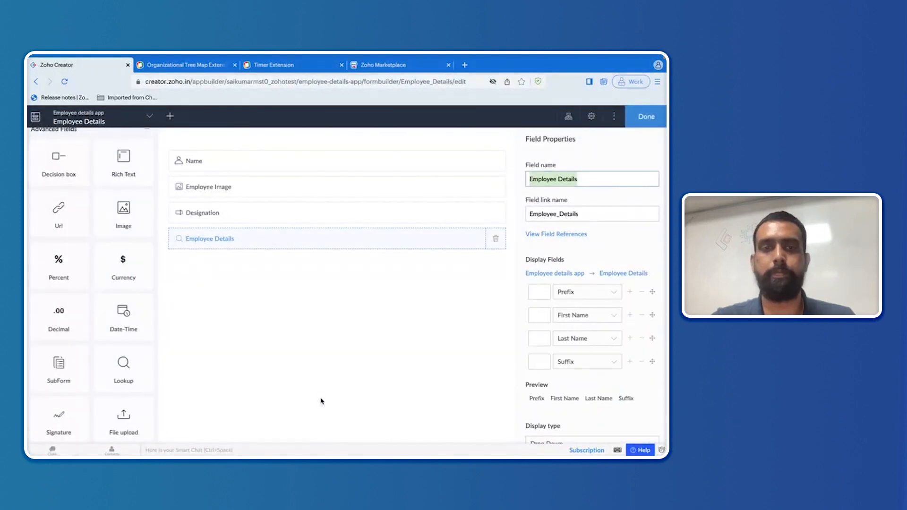
key("BackSpace")
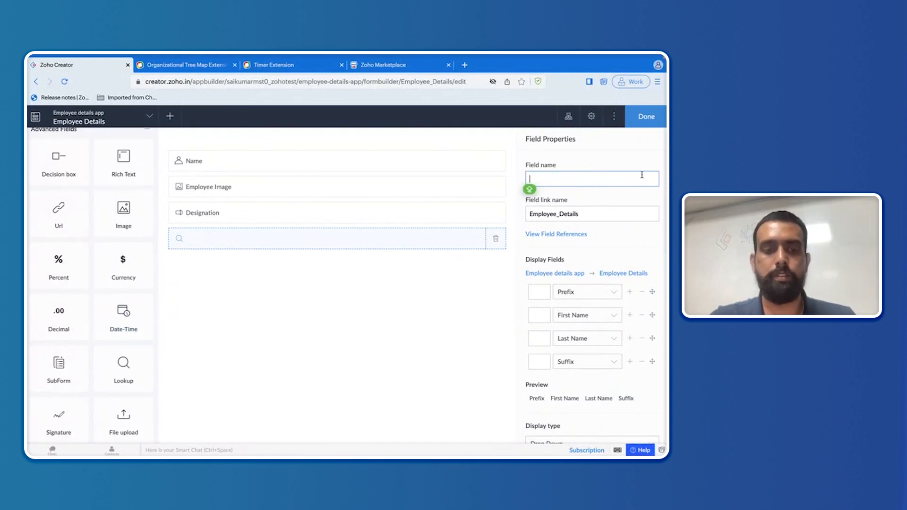
type("Reporting")
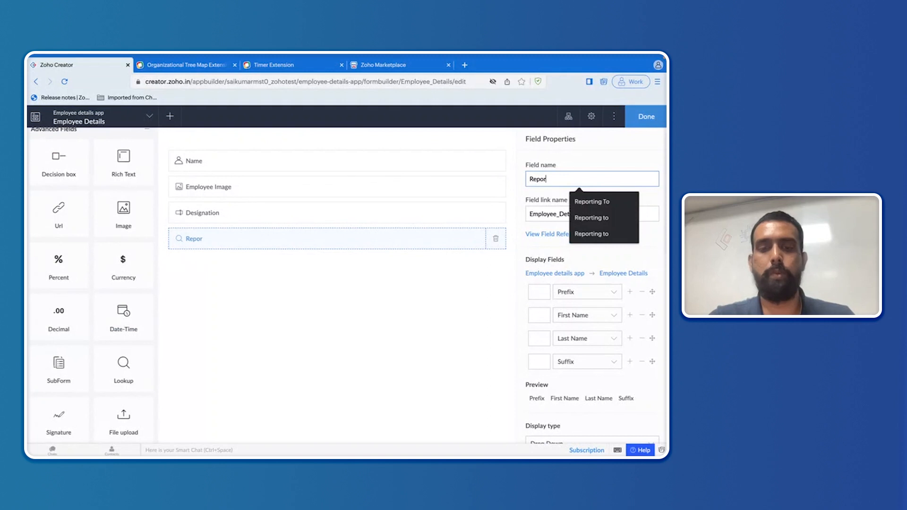
left_click(610, 202)
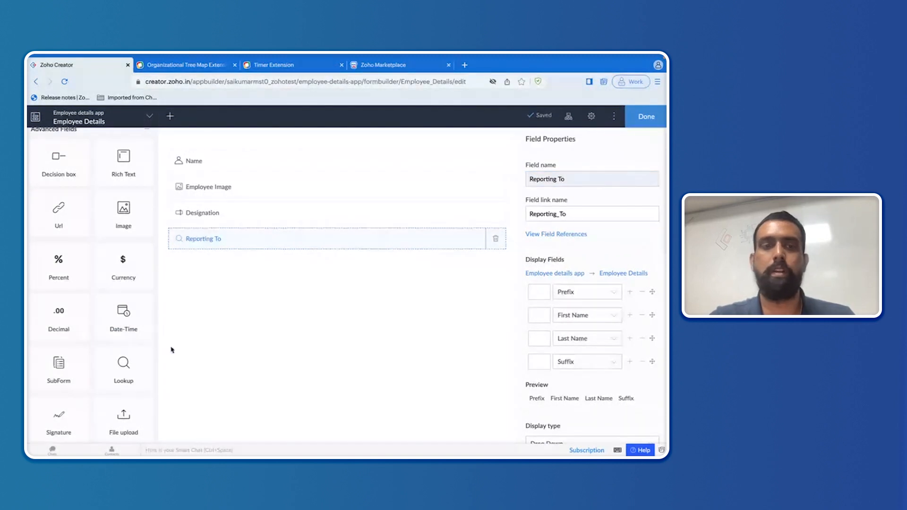
scroll(130, 350, "down", 5)
scroll(137, 341, "down", 5)
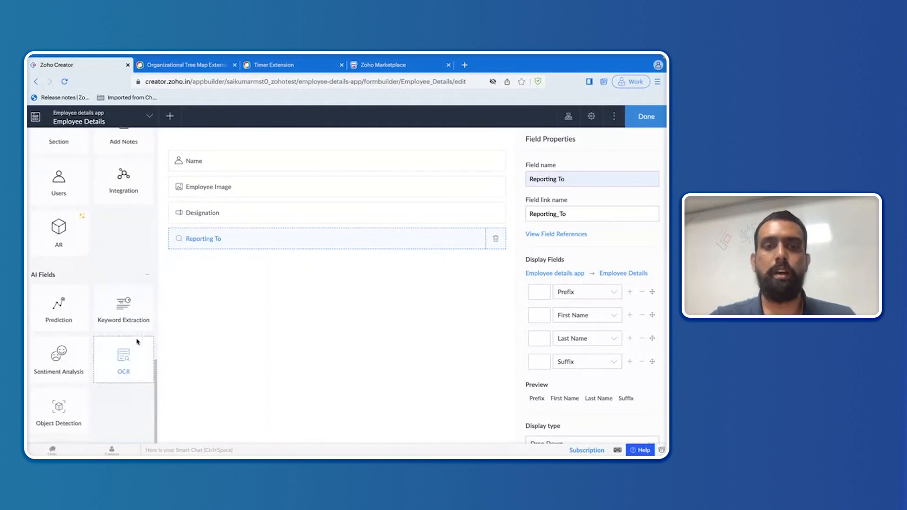
Step: Add a decision box below Reporting To and name it 'Reporting Manager'
scroll(138, 342, "up", 8)
left_click_drag(52, 290, 300, 296)
key("BackSpace")
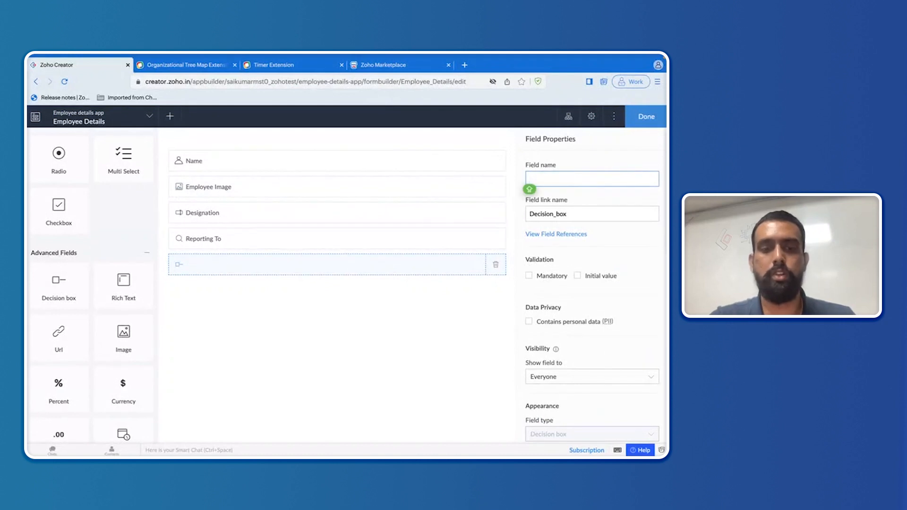
type("R")
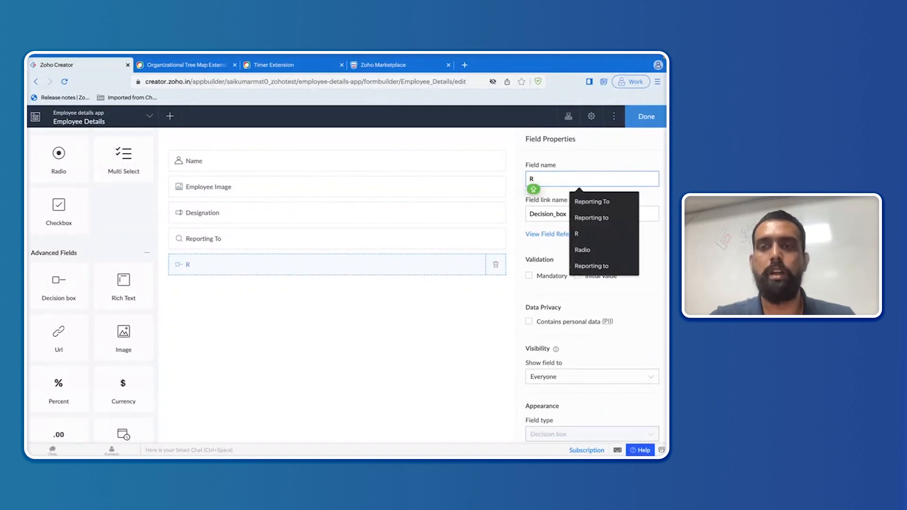
type("e")
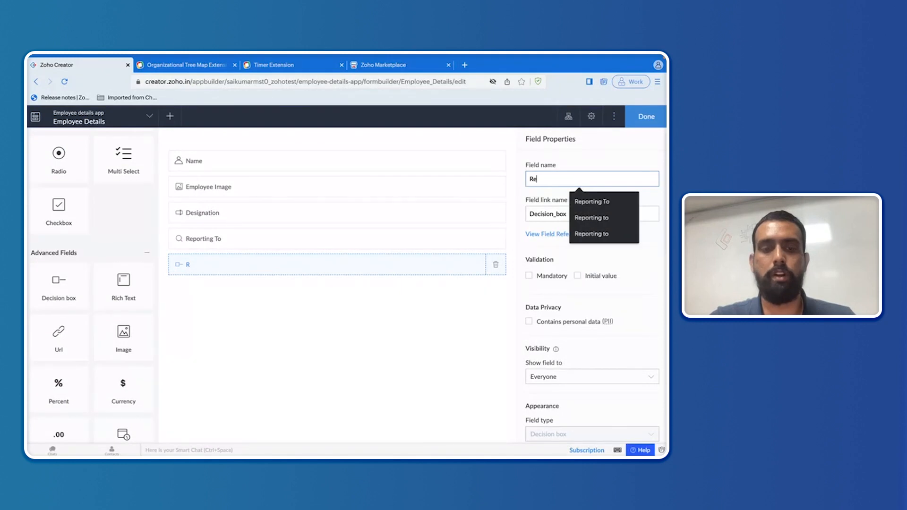
type("porting ")
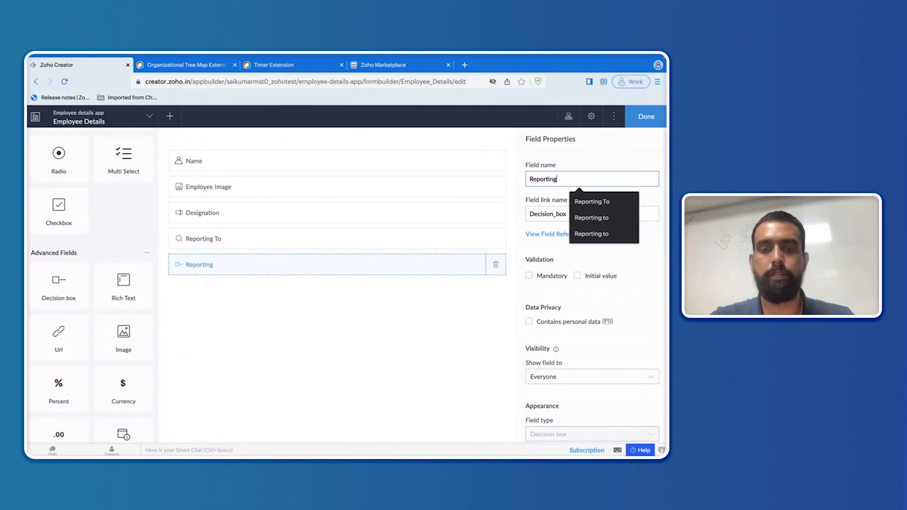
type("Manager")
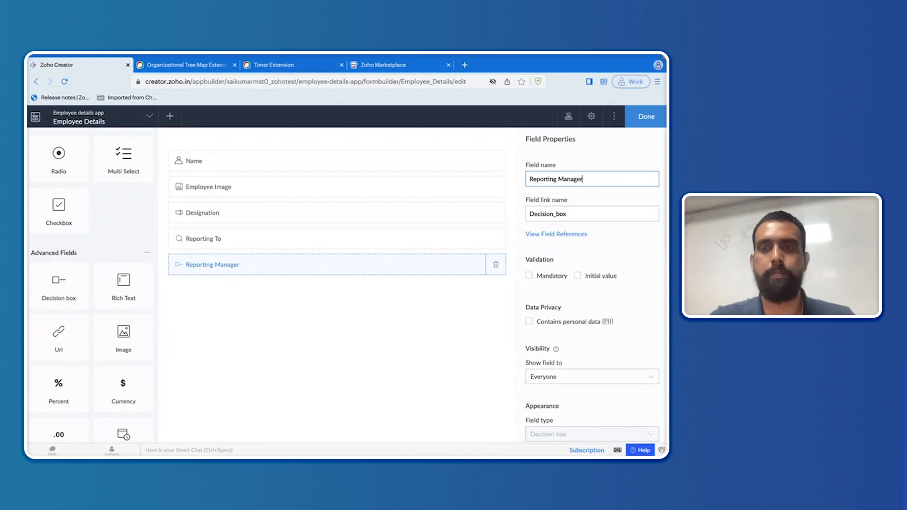
left_click(629, 155)
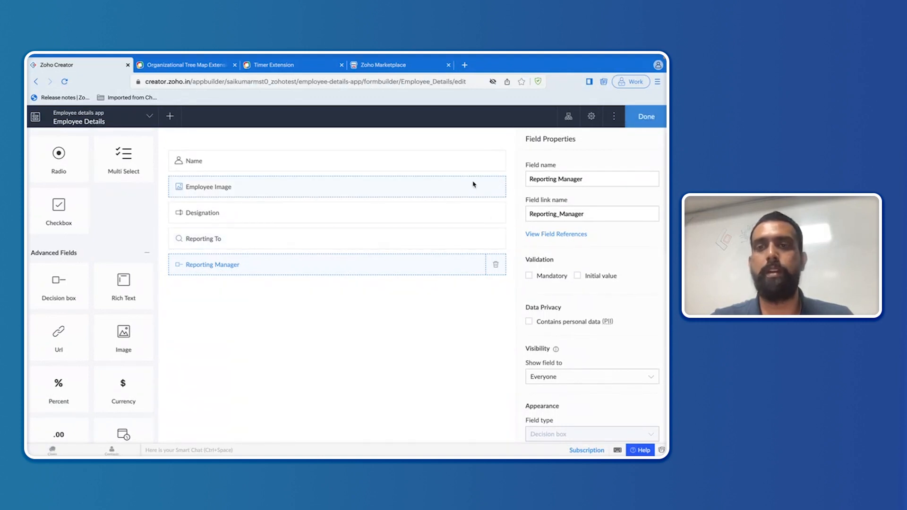
Step: In the live app, submit a 'Senior' employee record marked as a reporting manager
left_click(647, 116)
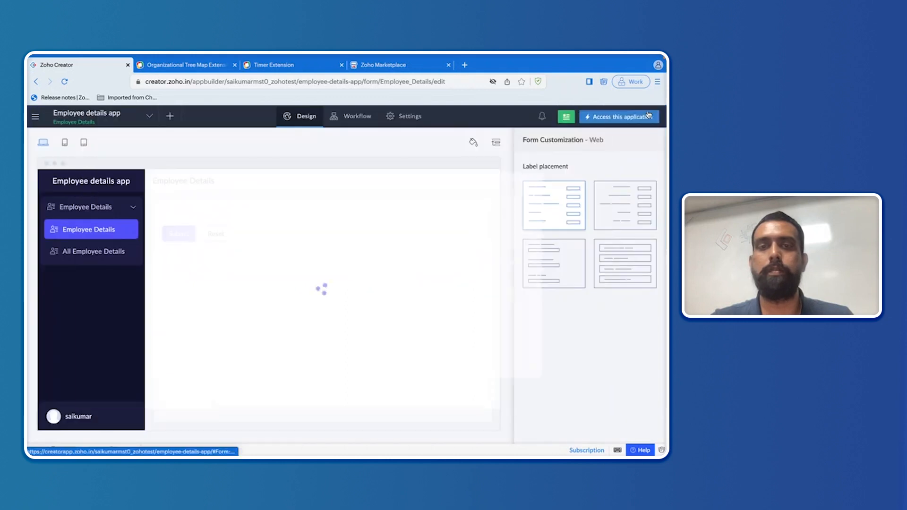
left_click(619, 118)
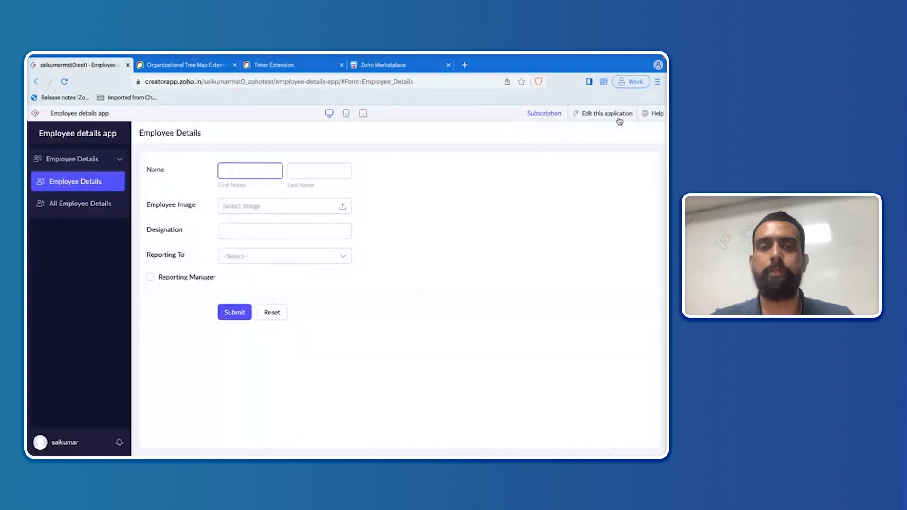
left_click(240, 172)
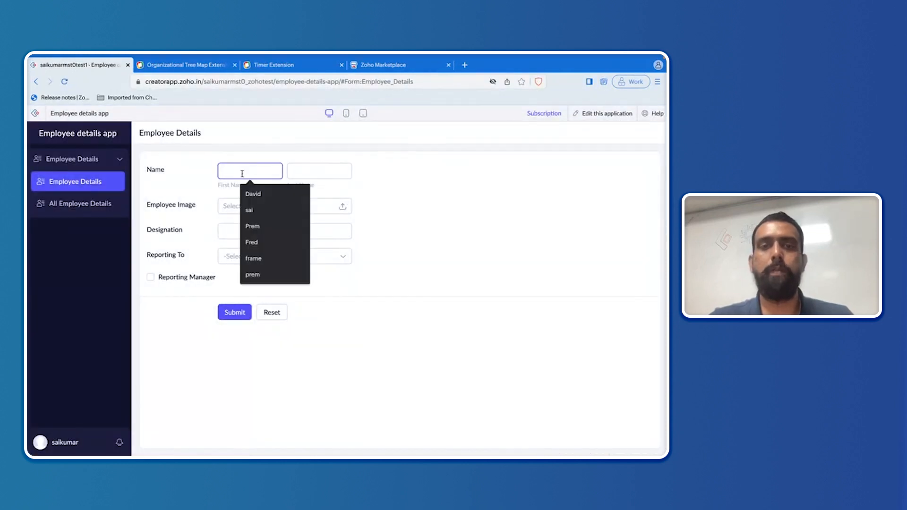
left_click(253, 194)
left_click(299, 171)
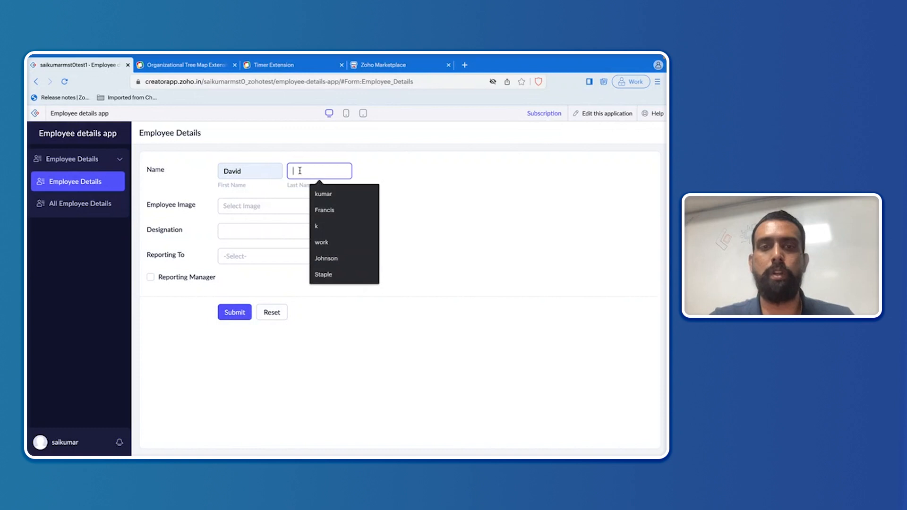
left_click(325, 211)
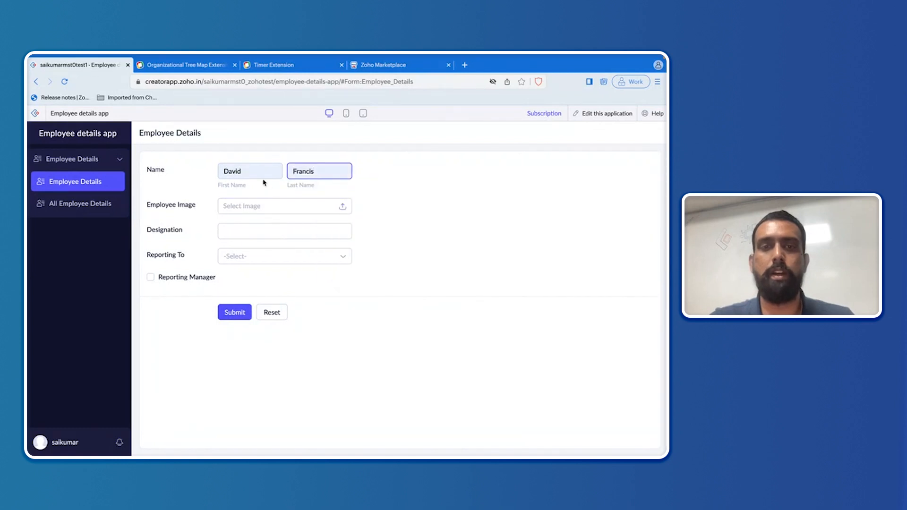
left_click(278, 227)
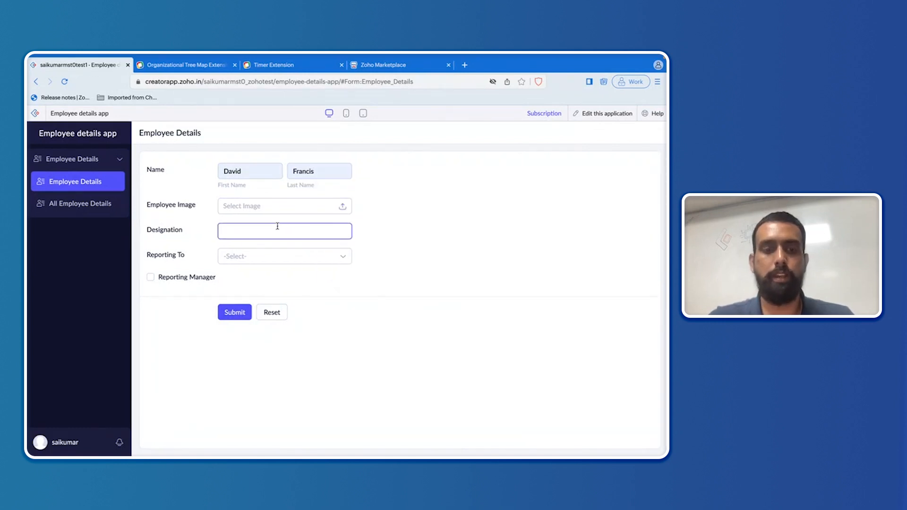
type("Seni")
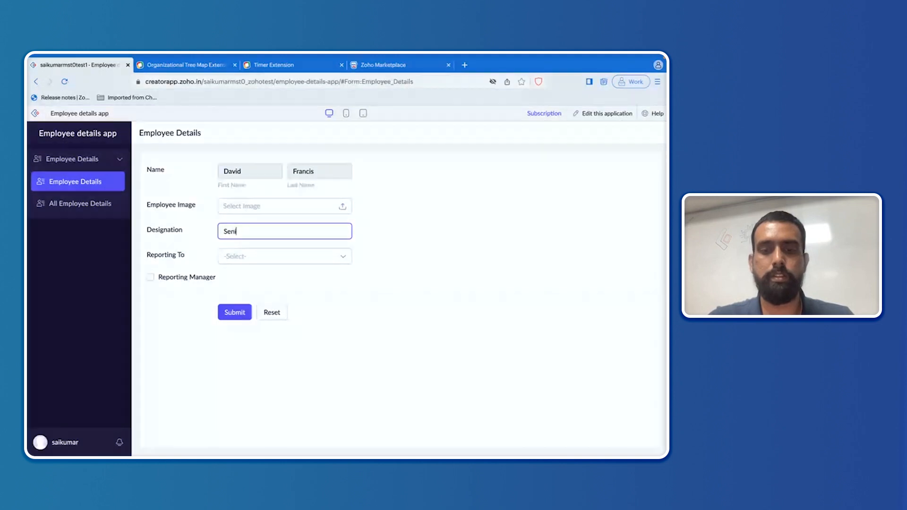
type("or Manager")
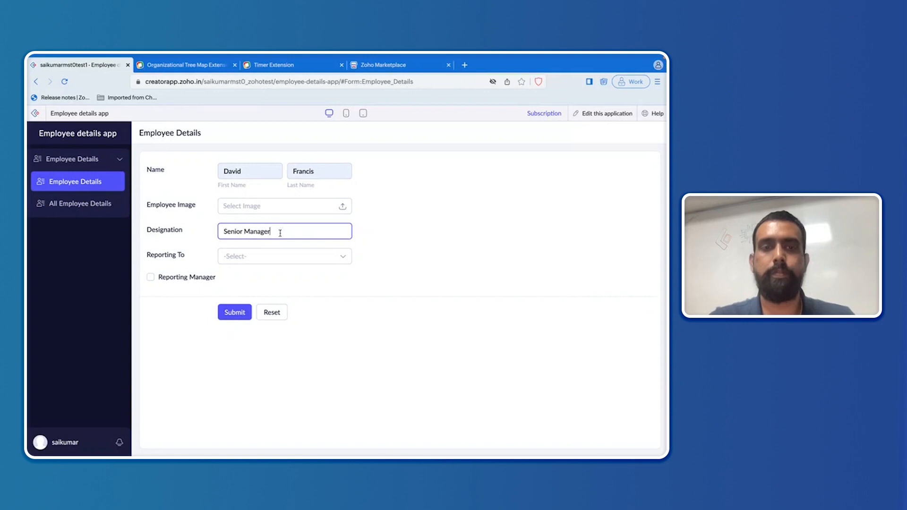
left_click(294, 256)
left_click(399, 267)
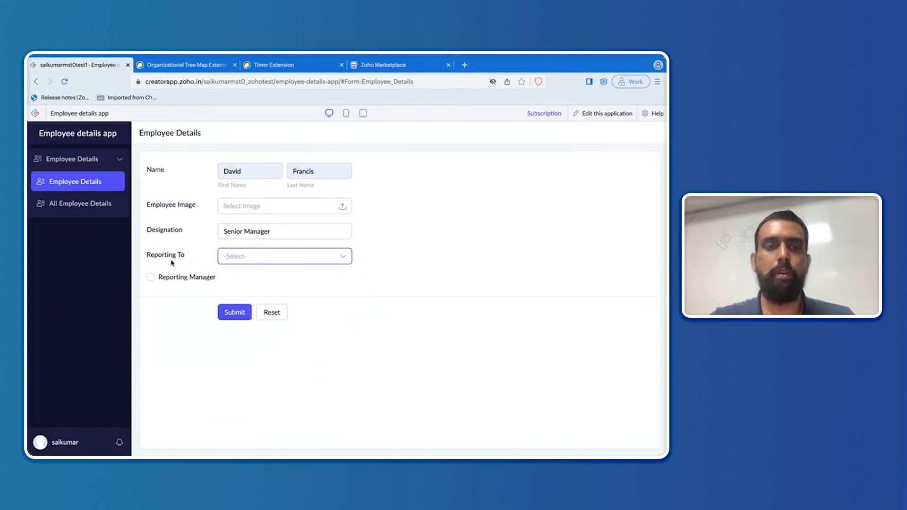
left_click(150, 277)
left_click(235, 313)
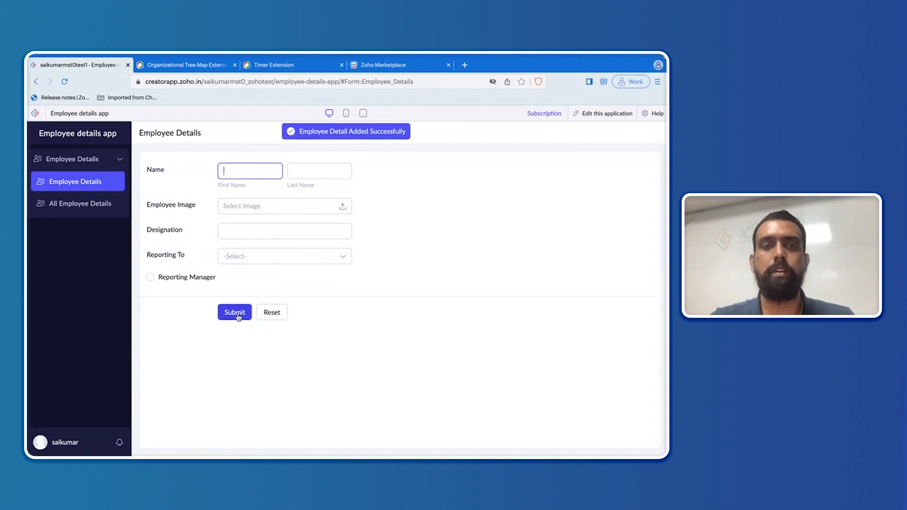
Step: Submit a second record with Designation 'Manager' reporting to the first employee
left_click(238, 173)
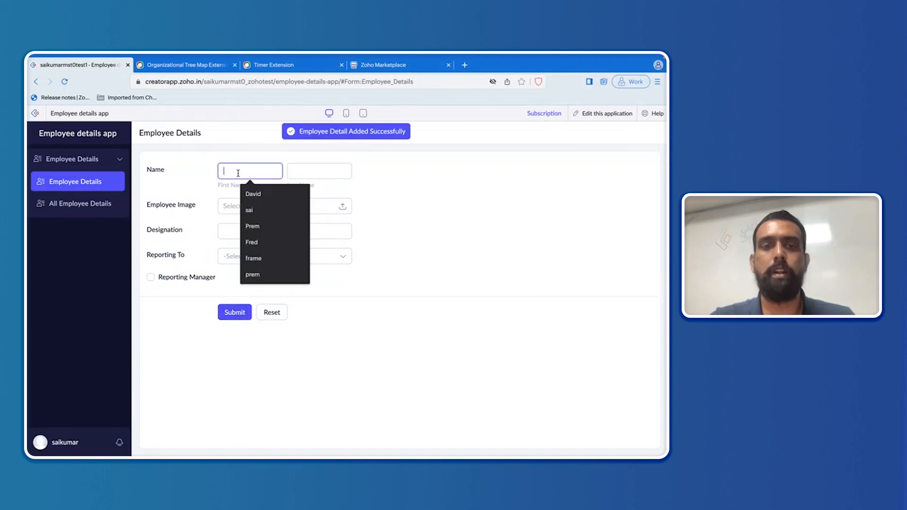
left_click(264, 226)
left_click(299, 171)
left_click(321, 195)
left_click(262, 232)
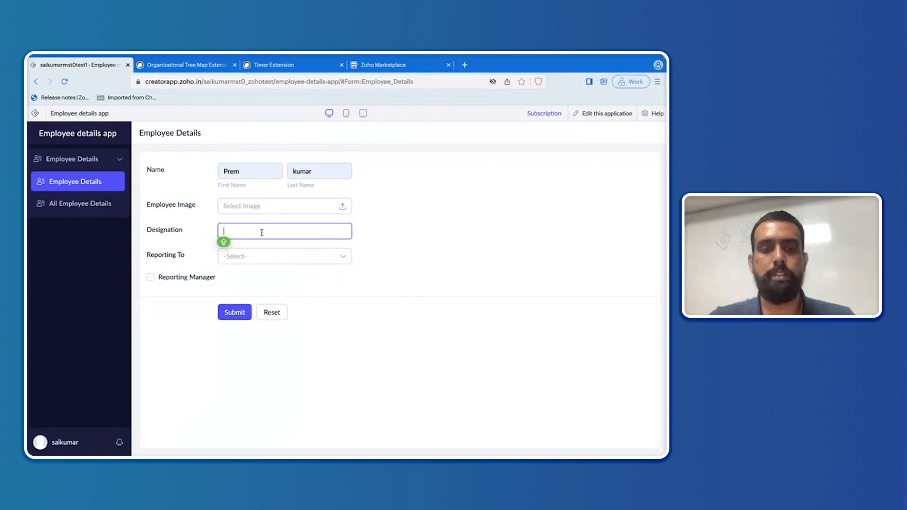
type("M")
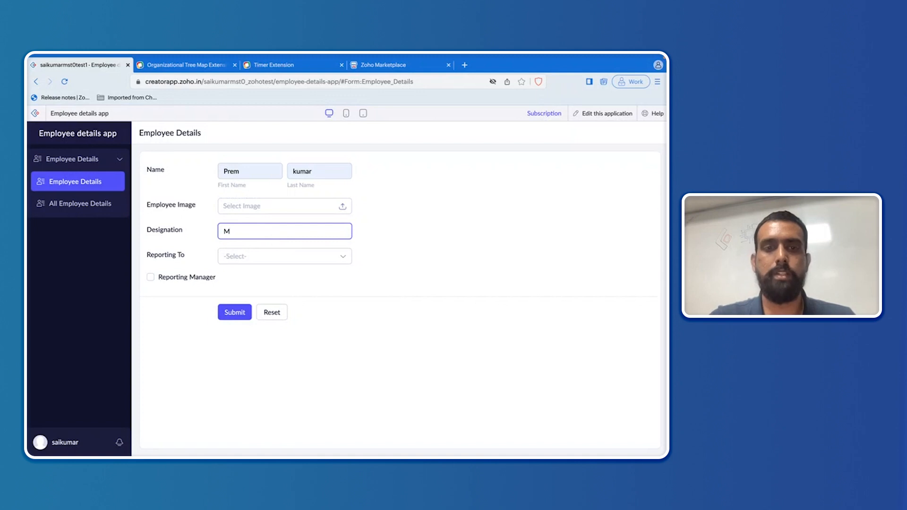
type("anager")
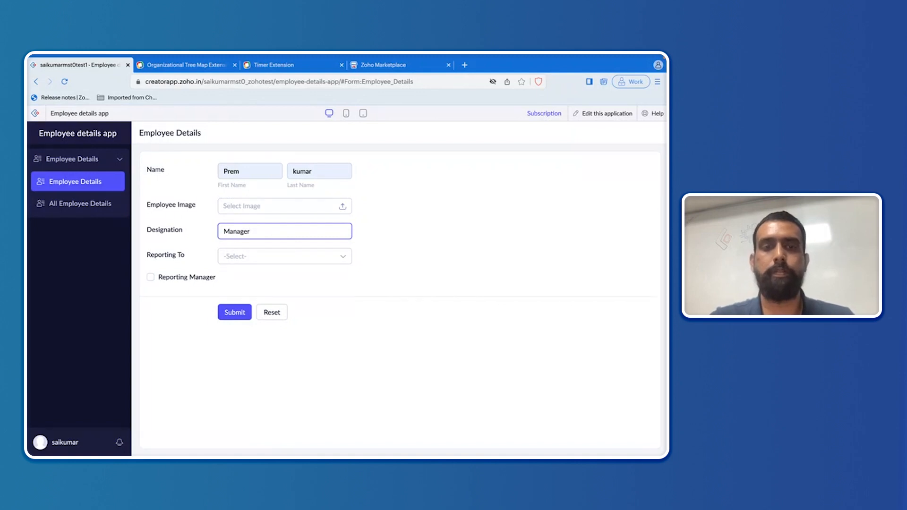
left_click(264, 256)
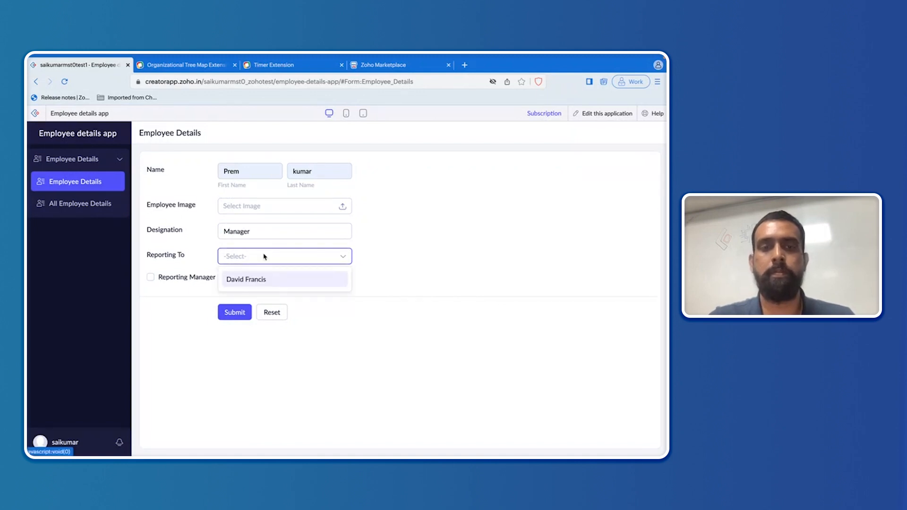
left_click(259, 283)
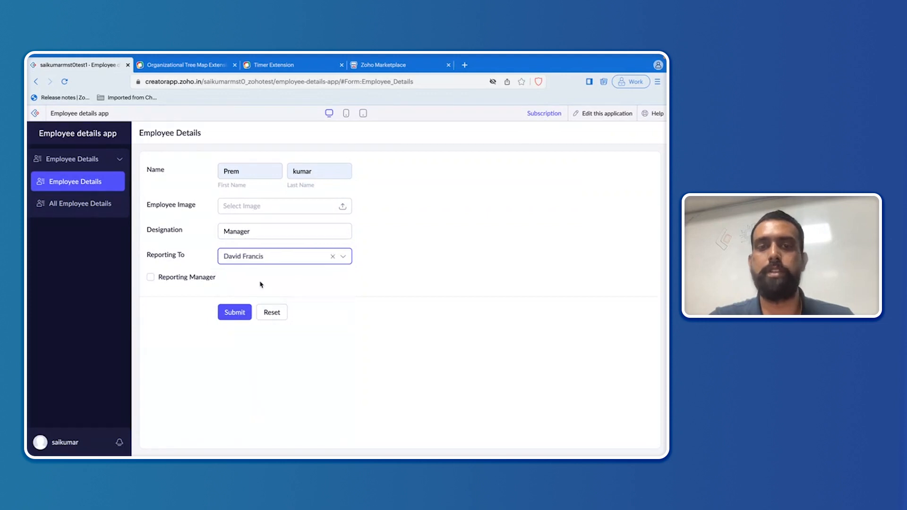
left_click(235, 313)
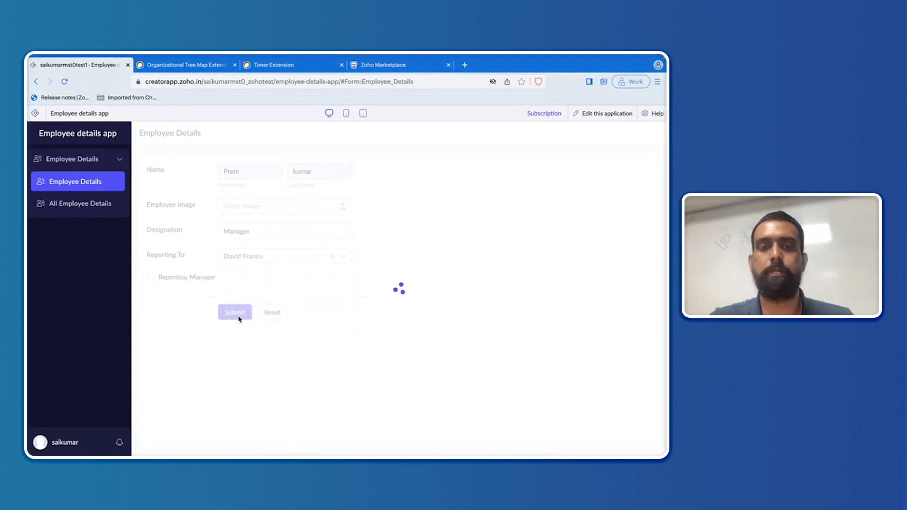
left_click(94, 206)
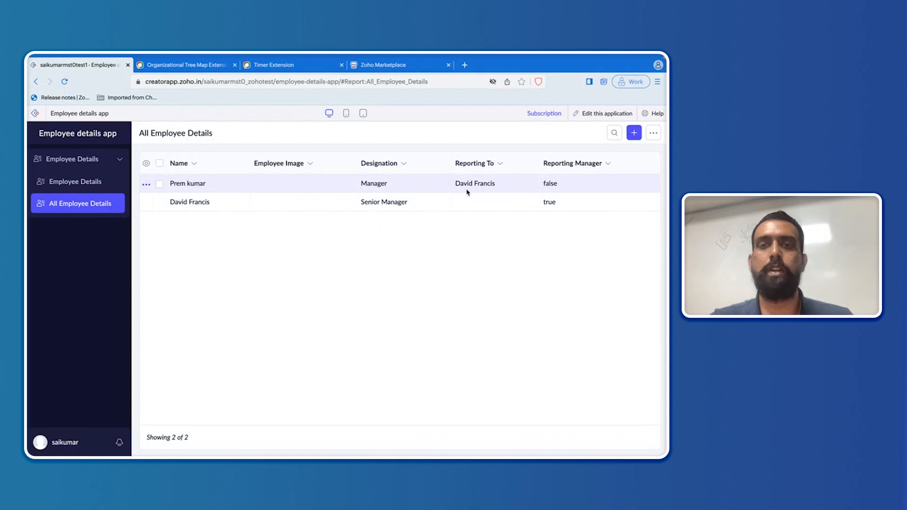
left_click(85, 183)
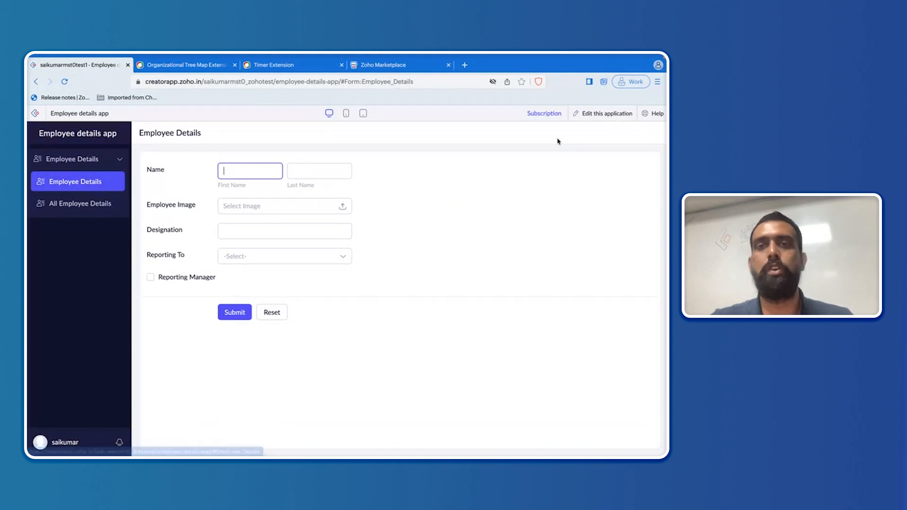
Step: Back in edit mode, create a blank page named 'Employee Details Tree'
left_click(609, 114)
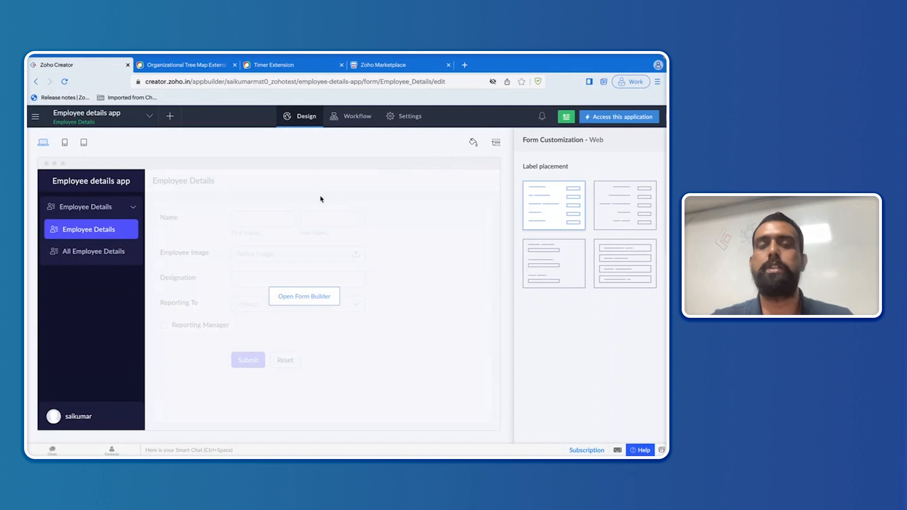
left_click(170, 117)
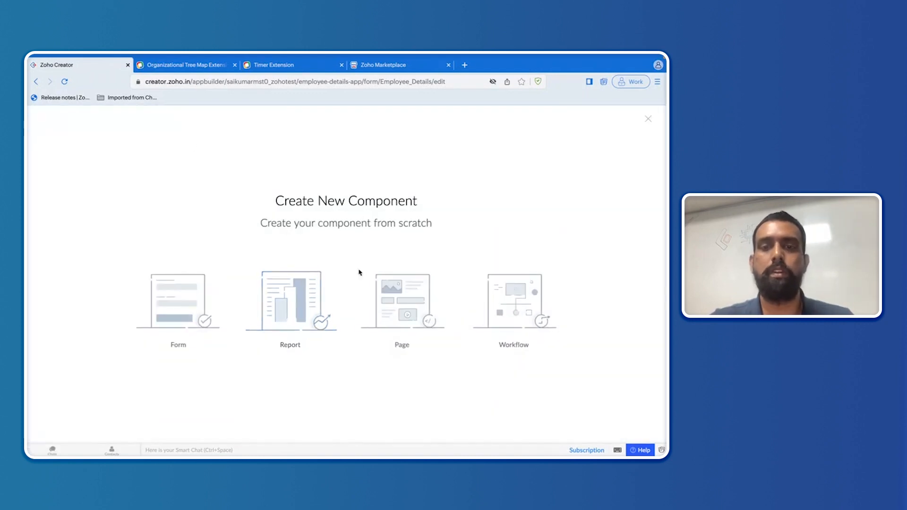
left_click(396, 291)
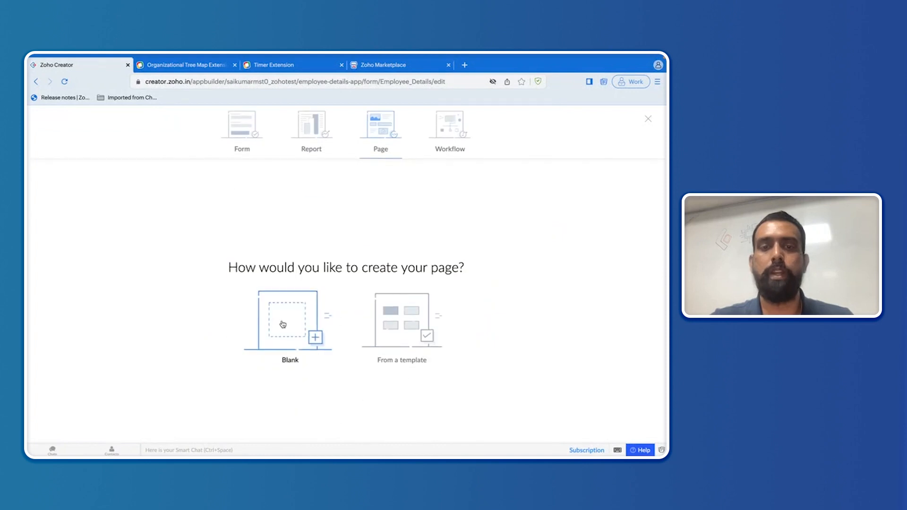
left_click(295, 314)
left_click(333, 277)
type("Employe")
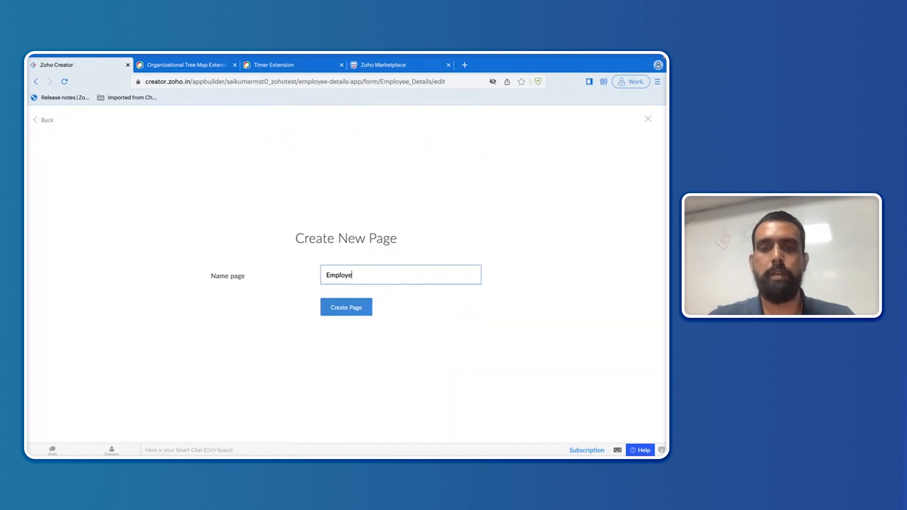
type("e")
left_click(357, 283)
type("D")
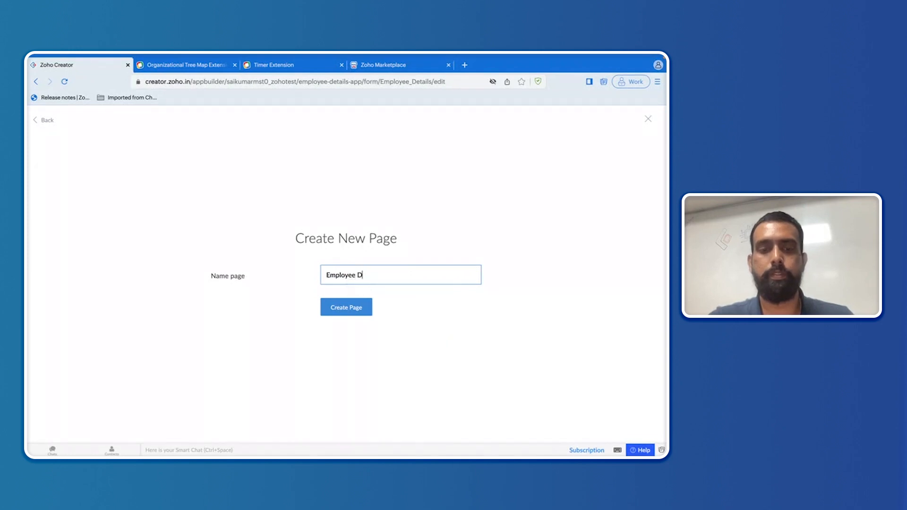
type("etails Tree")
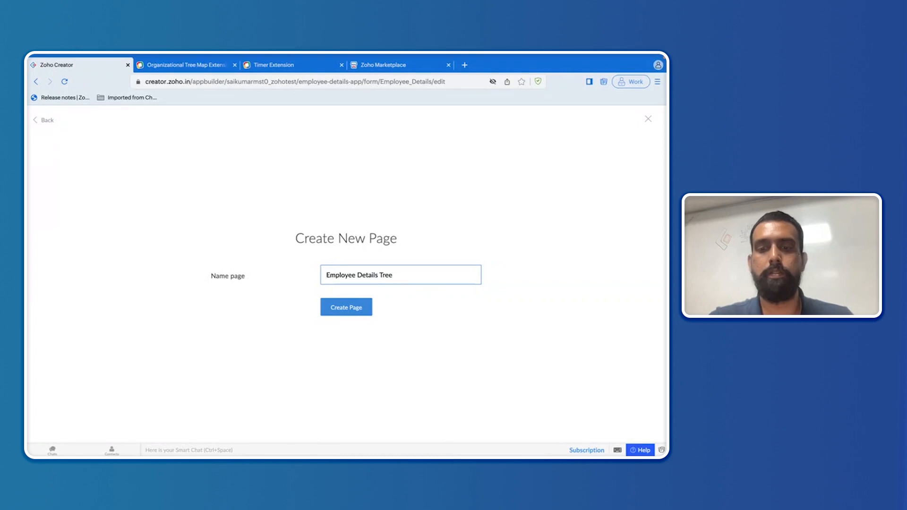
left_click(351, 314)
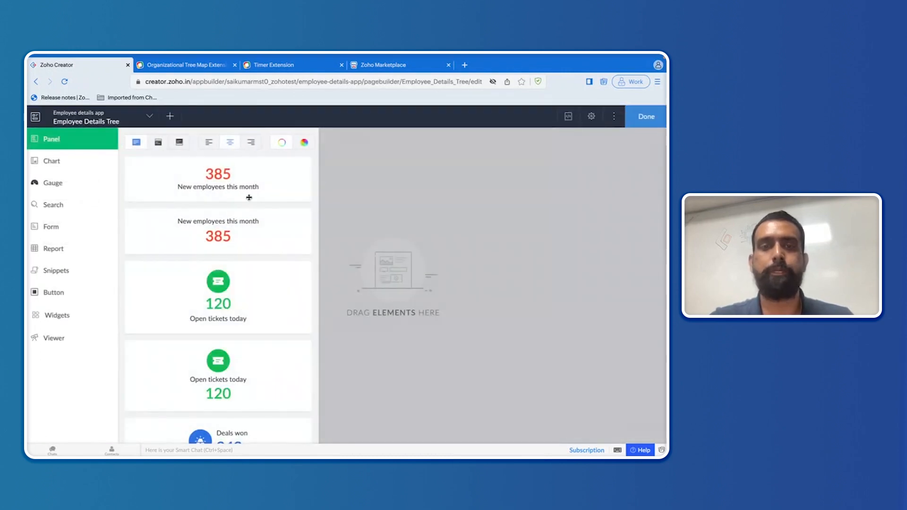
Step: Place a panel, delete its caption, and set its static text to 'Org. Tree Map'
left_click_drag(219, 183, 373, 179)
left_click(331, 199)
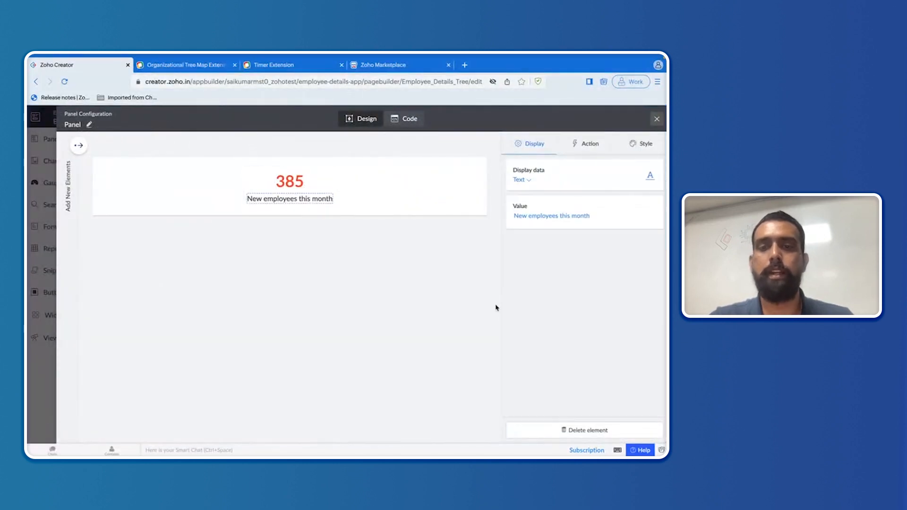
left_click(594, 437)
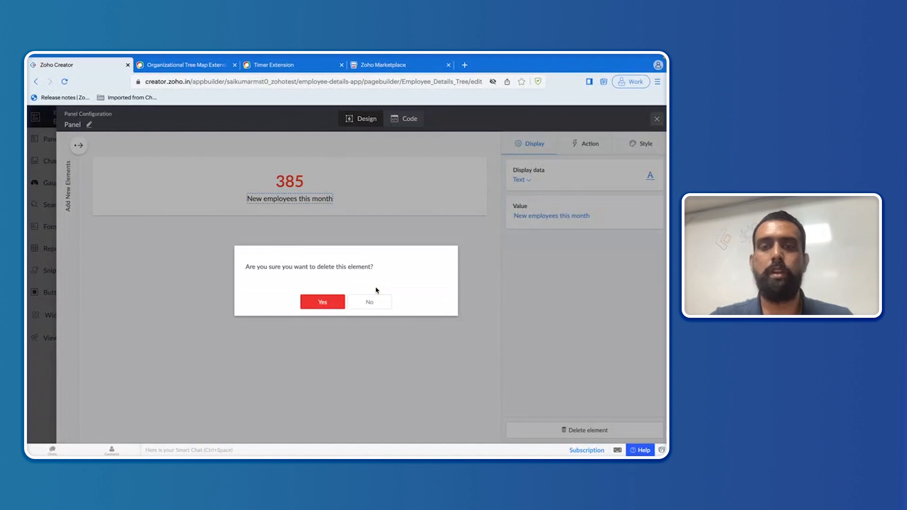
left_click(332, 303)
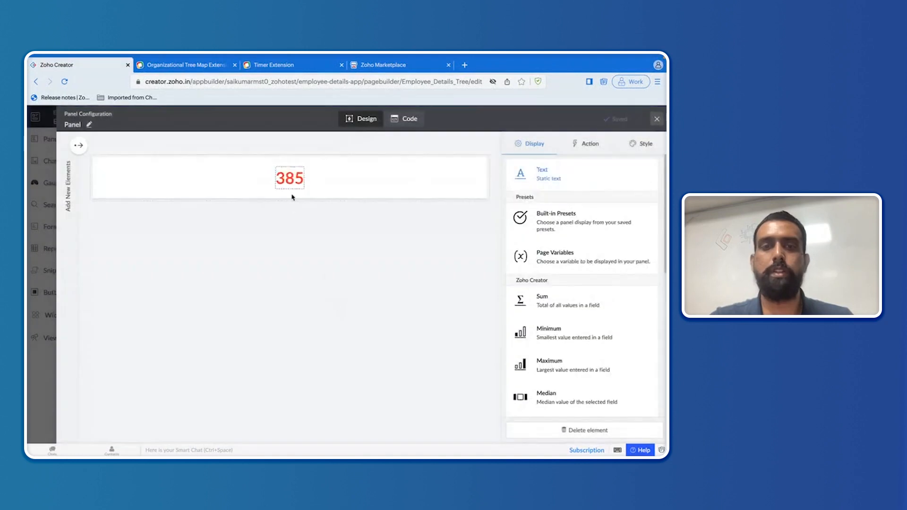
left_click(547, 176)
left_click(528, 217)
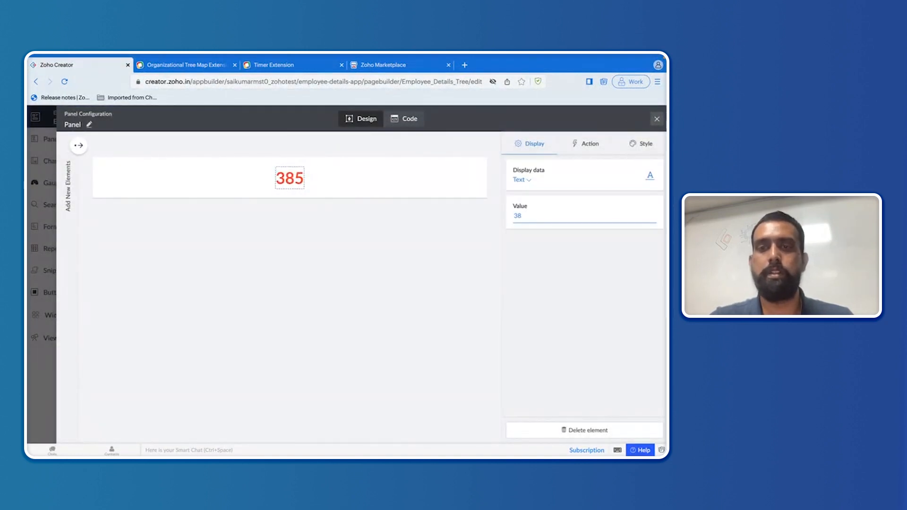
key("BackSpace")
key("BackSpace")
key("BackSpace")
type("0")
type("r")
type("g. Tree M")
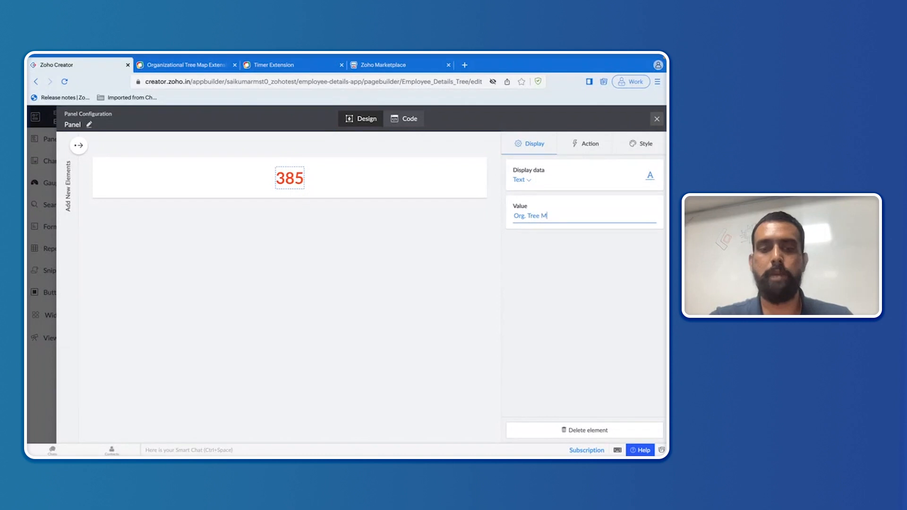
type("ap")
left_click(576, 260)
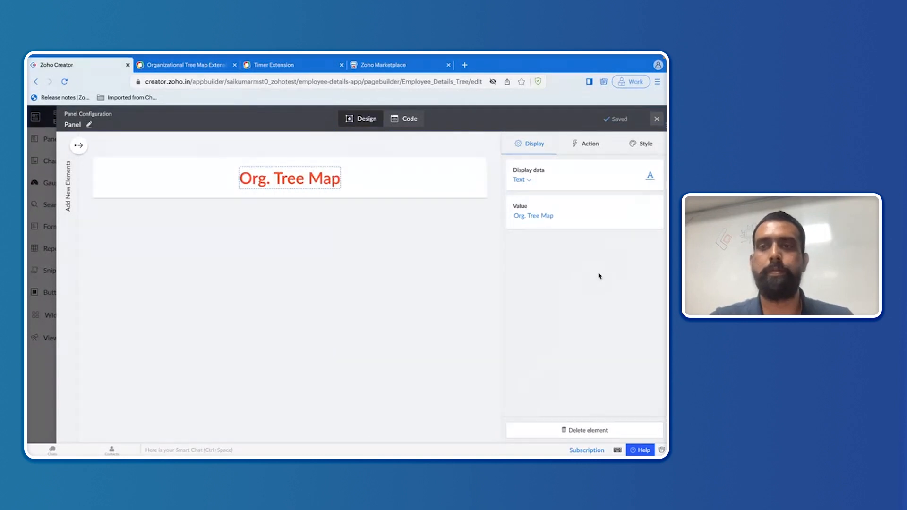
left_click(657, 121)
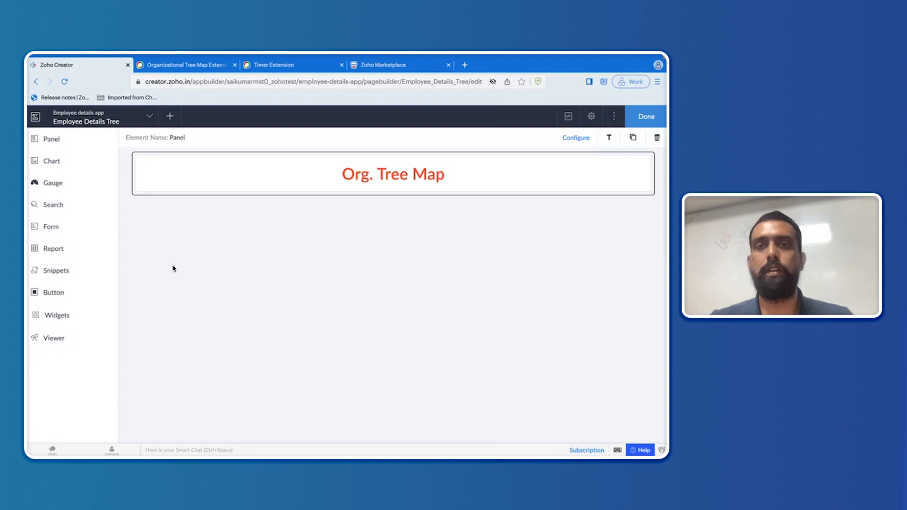
Step: From the Widgets panel, open the Zoho Marketplace for Creator extensions
left_click(82, 316)
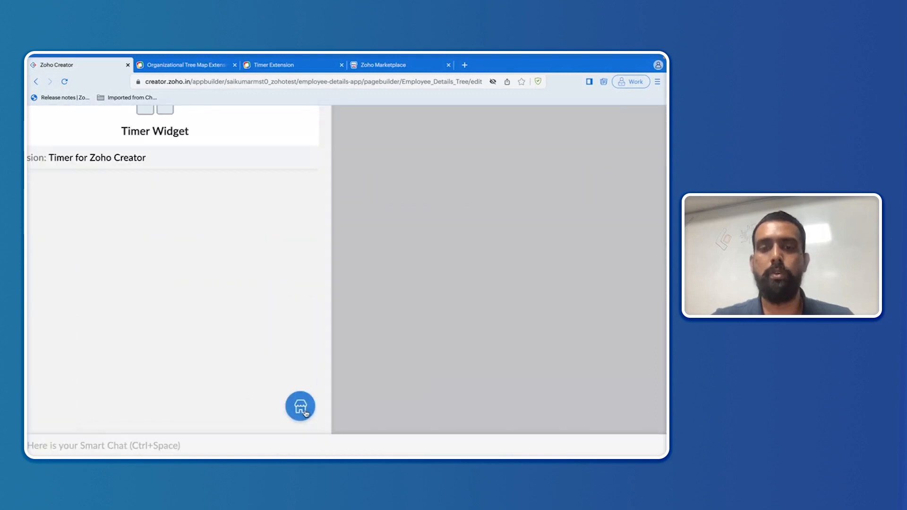
left_click(303, 409)
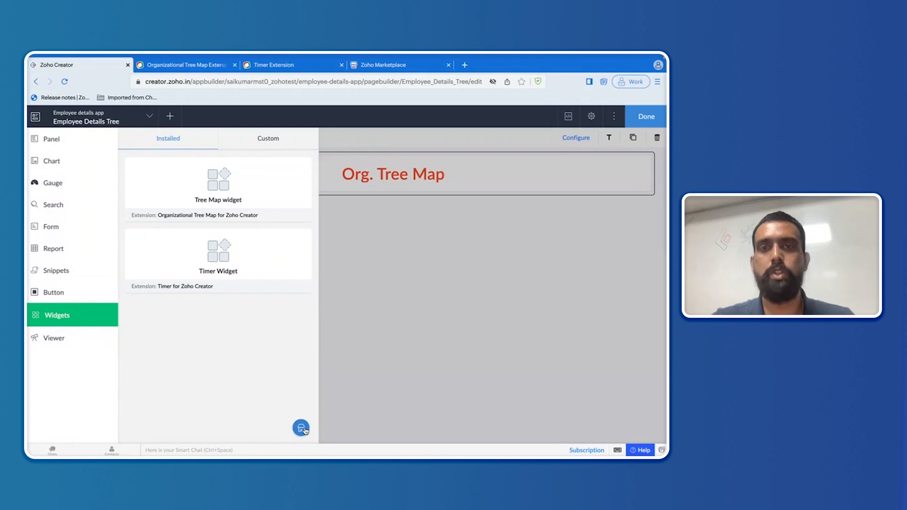
left_click(301, 428)
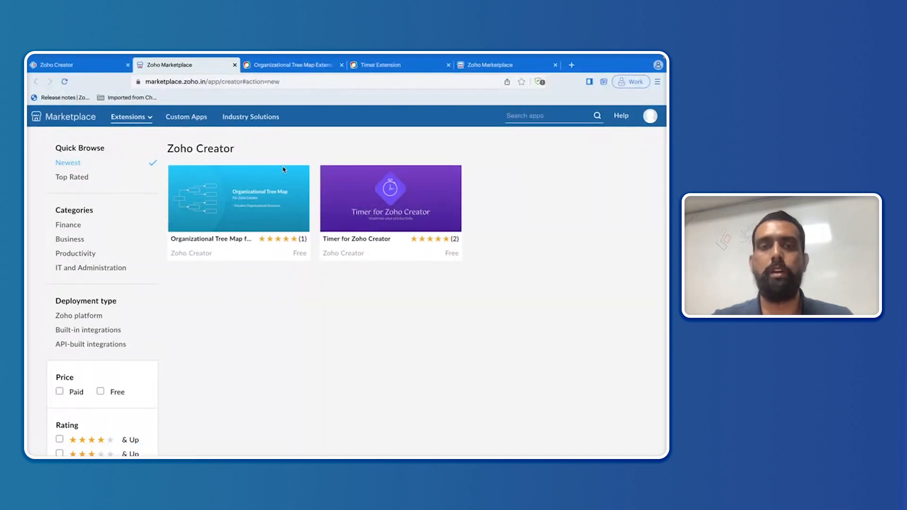
Step: Open the Organizational Tree Map extension and browse its screenshots and overview
left_click(250, 192)
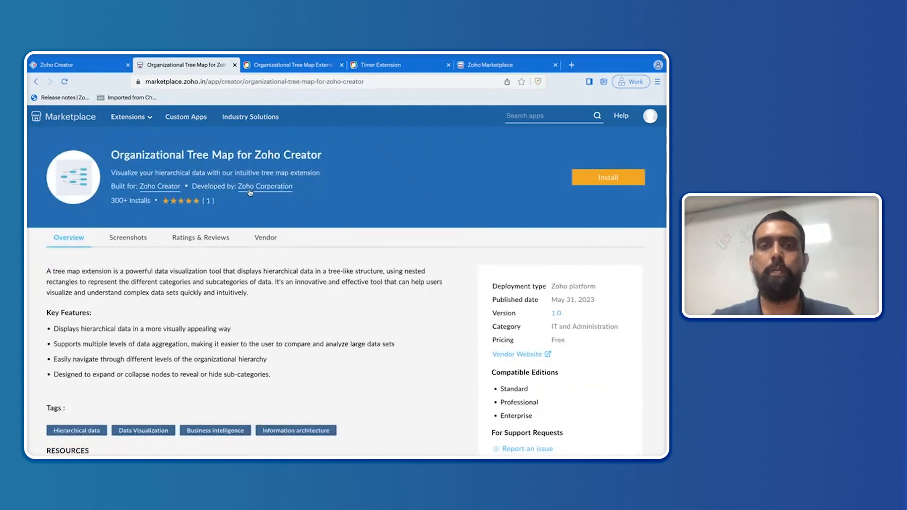
scroll(274, 270, "down", 1)
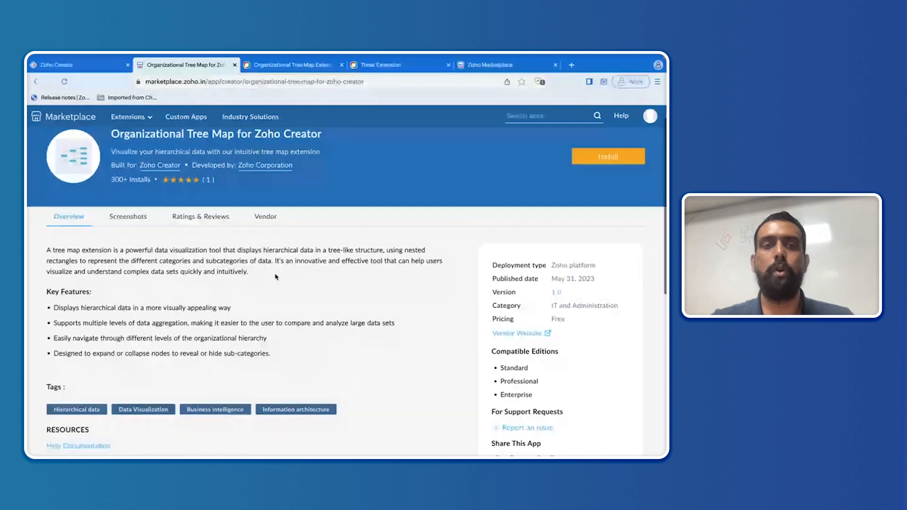
scroll(276, 277, "up", 1)
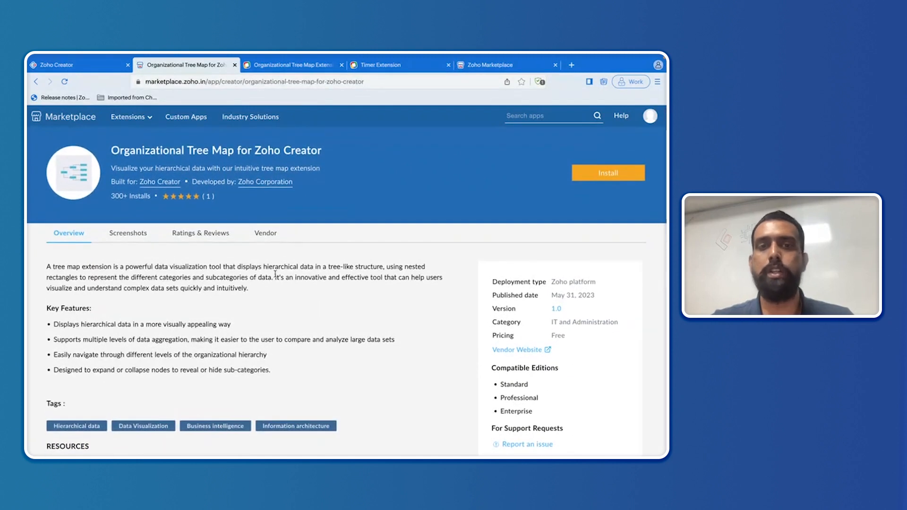
left_click(143, 237)
scroll(147, 350, "down", 2)
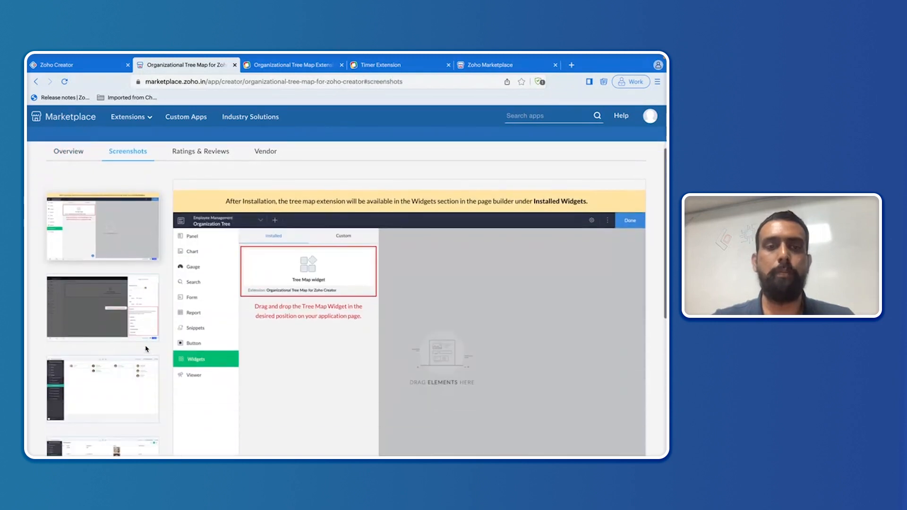
scroll(148, 349, "up", 2)
left_click(71, 243)
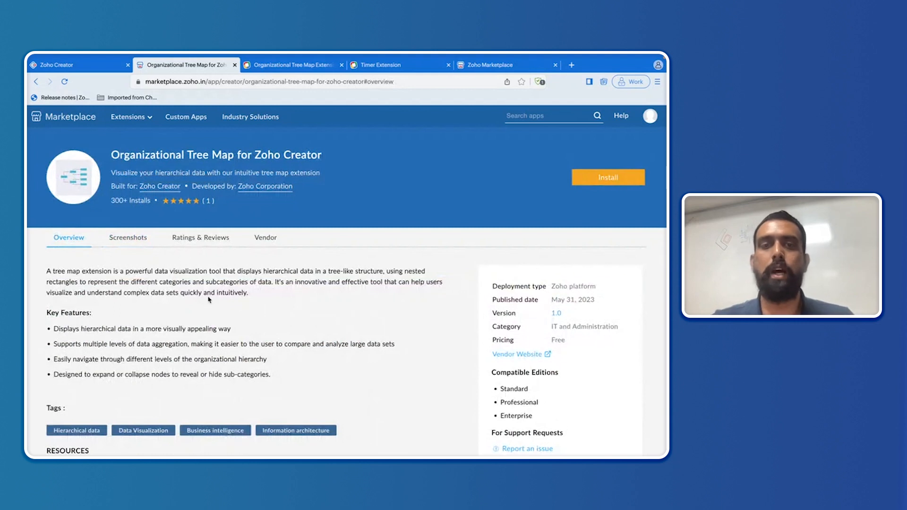
scroll(208, 299, "down", 5)
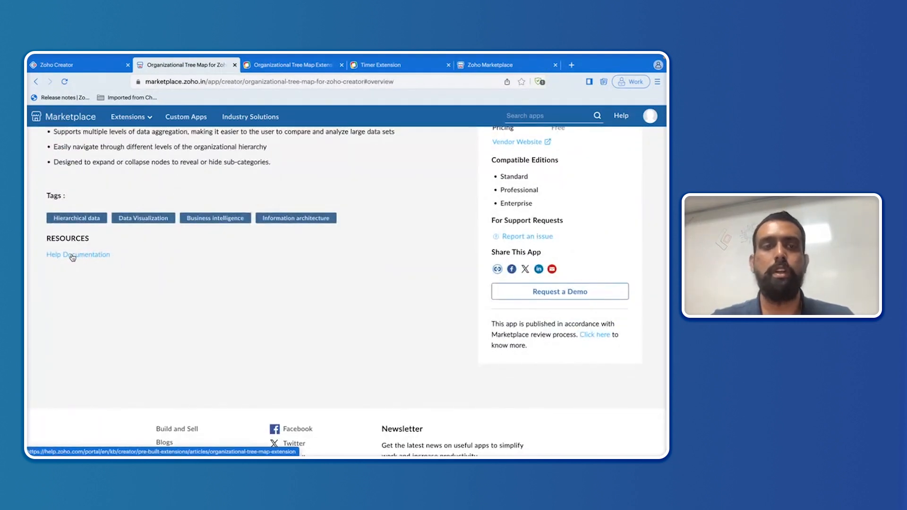
Step: Read the extension's help documentation, then return to its marketplace page
left_click(280, 65)
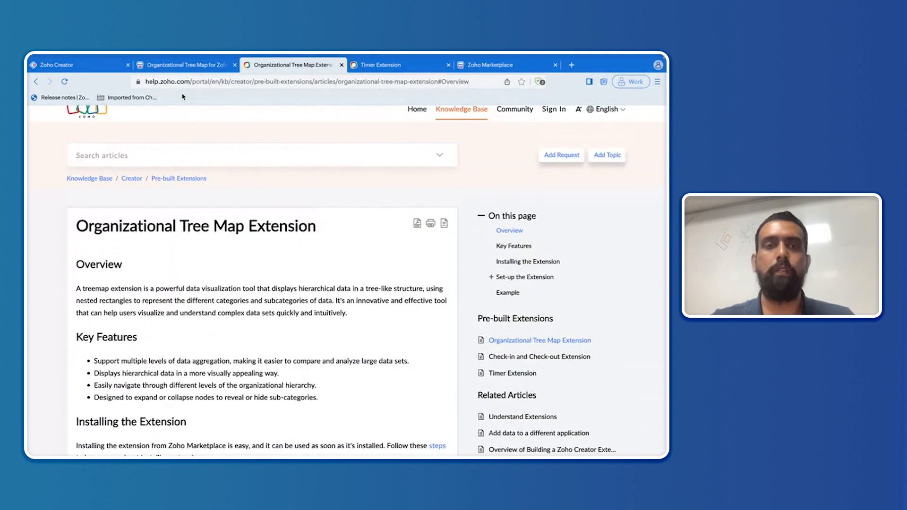
scroll(174, 259, "down", 7)
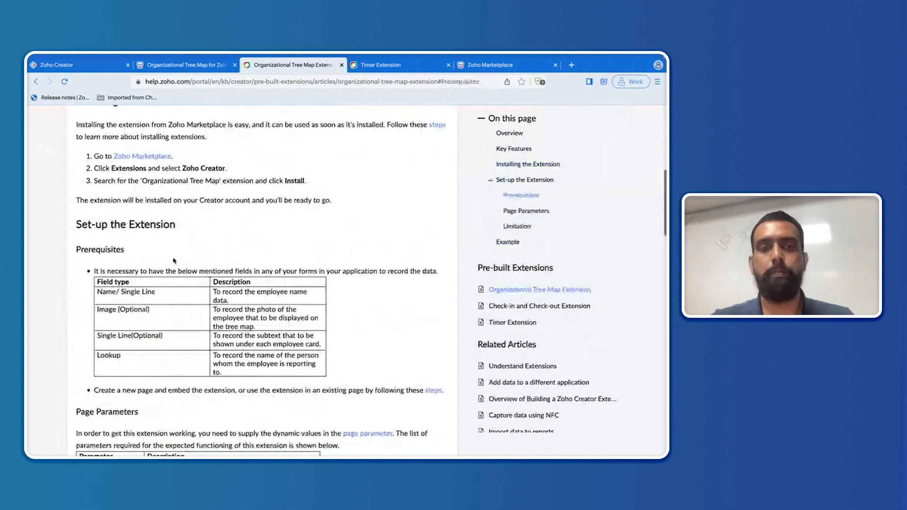
scroll(174, 260, "down", 1)
scroll(174, 259, "down", 1)
scroll(174, 259, "up", 5)
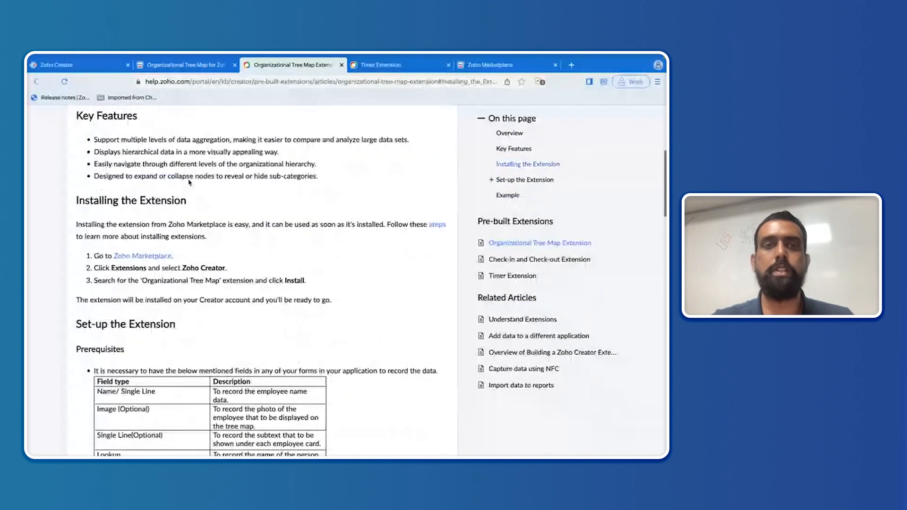
left_click(201, 65)
scroll(206, 235, "up", 5)
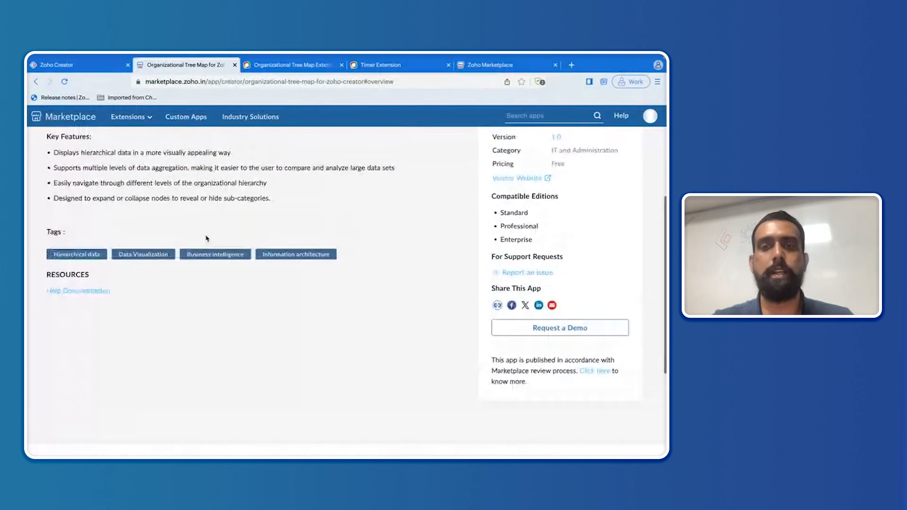
scroll(206, 235, "down", 1)
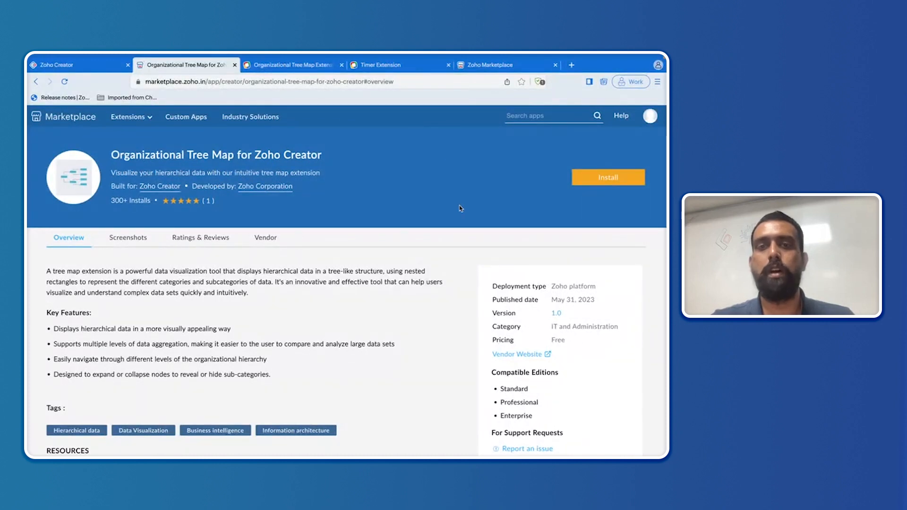
Step: Install Organizational Tree Map, accepting the vendor and Zoho Marketplace terms of service
left_click(601, 183)
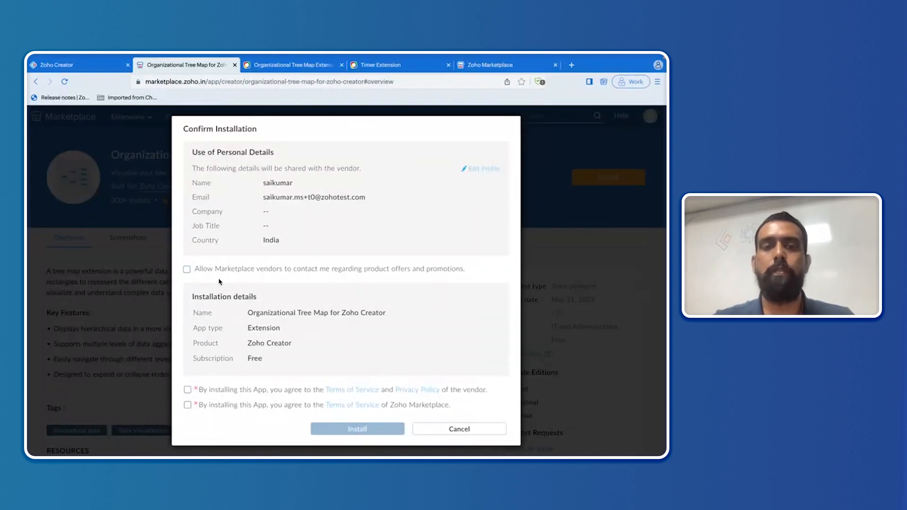
scroll(224, 336, "down", 1)
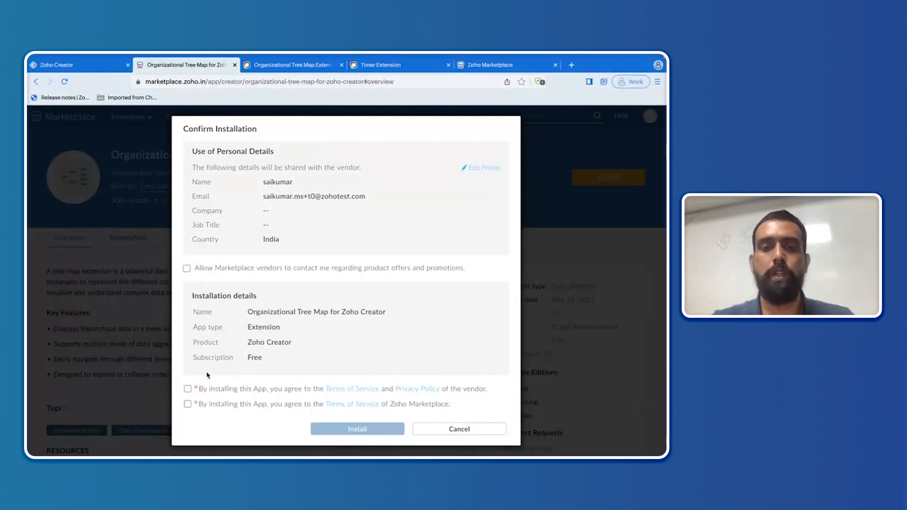
left_click(188, 404)
left_click(188, 389)
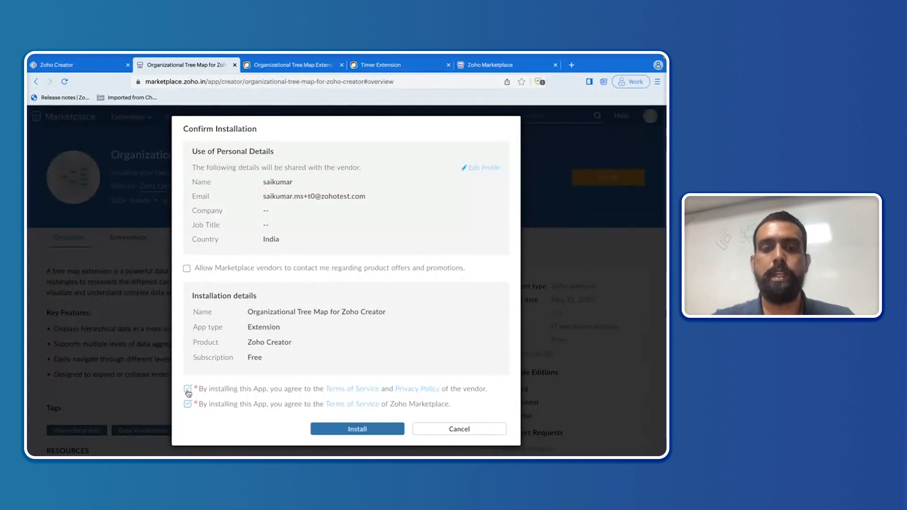
left_click(343, 430)
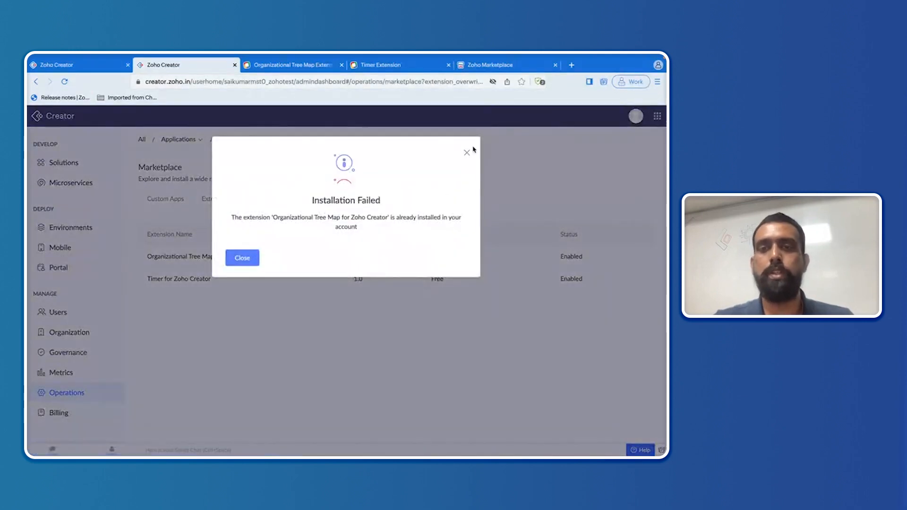
Step: Dismiss the Installation Failed notice and return to the Employee Details Tree page builder
left_click(467, 154)
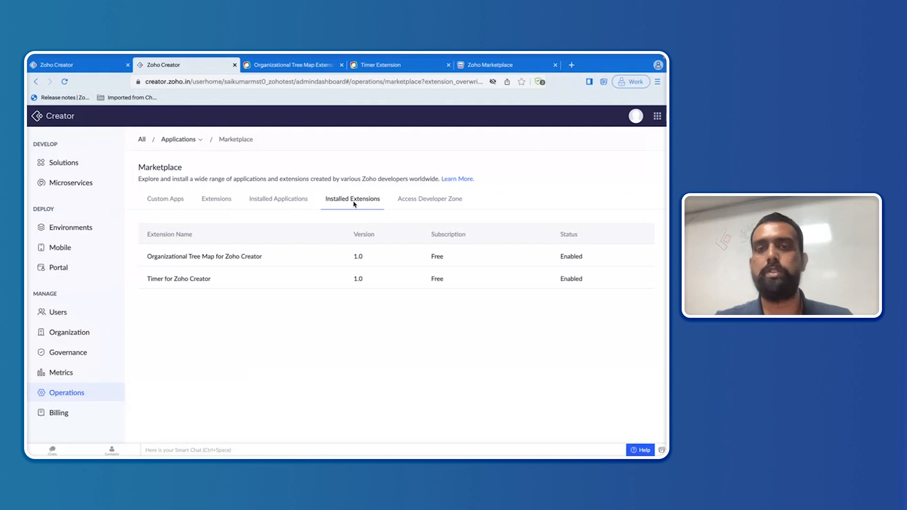
left_click(108, 66)
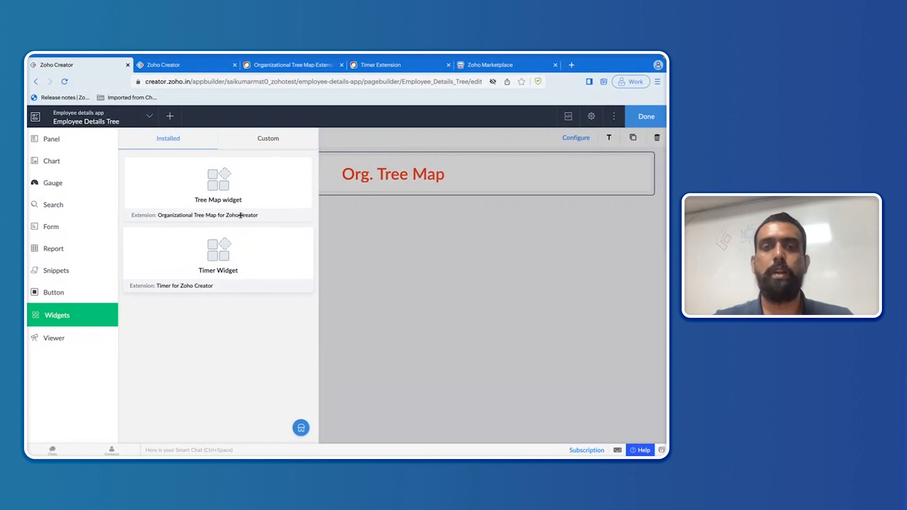
Step: Drop the Tree Map widget below the Org. Tree Map heading and close its configuration panel
left_click_drag(230, 214, 403, 257)
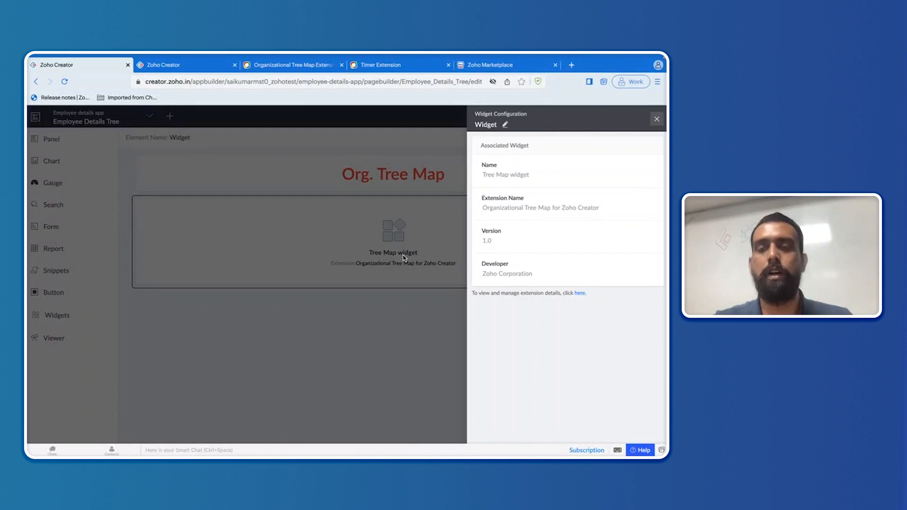
left_click(657, 122)
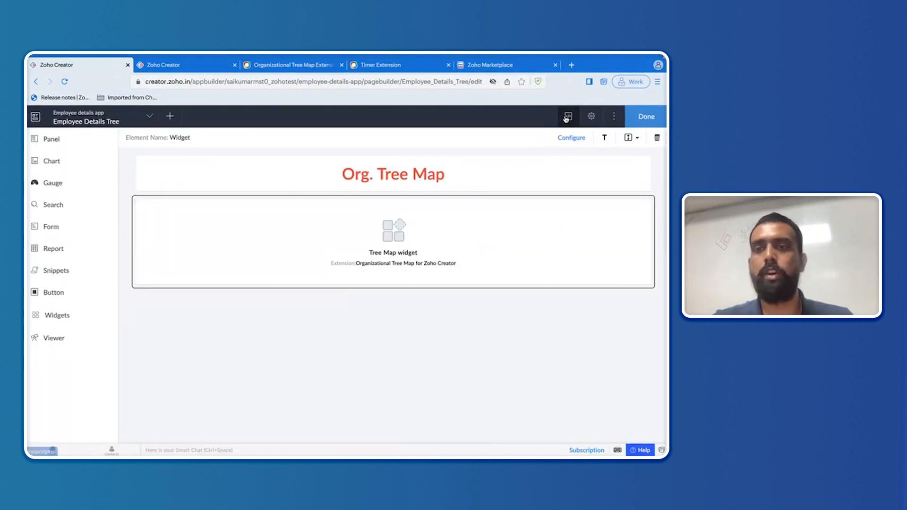
scroll(566, 120, "up", 2)
scroll(566, 120, "down", 2)
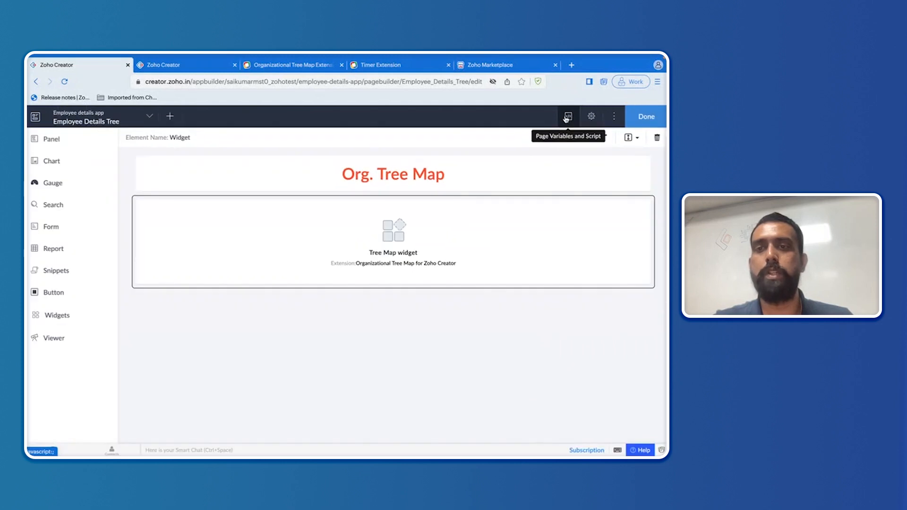
Step: Add a string page variable named appname
left_click(568, 117)
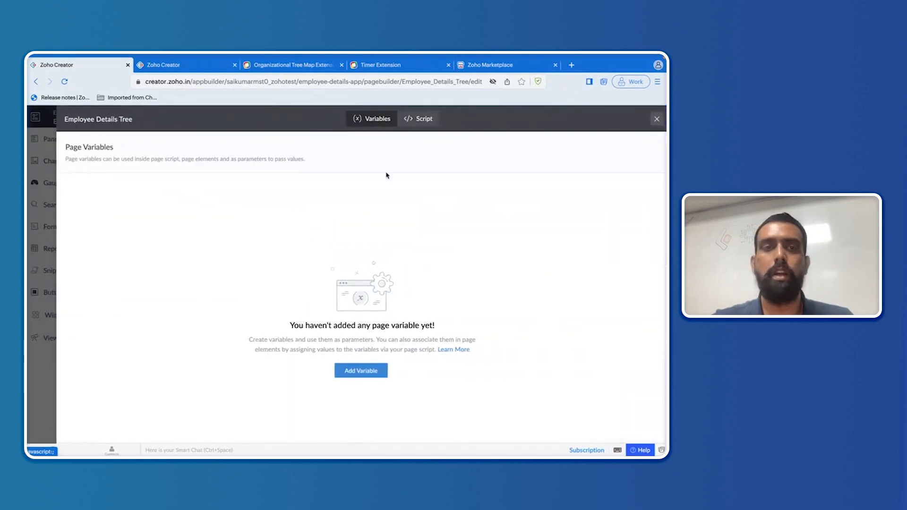
left_click(357, 371)
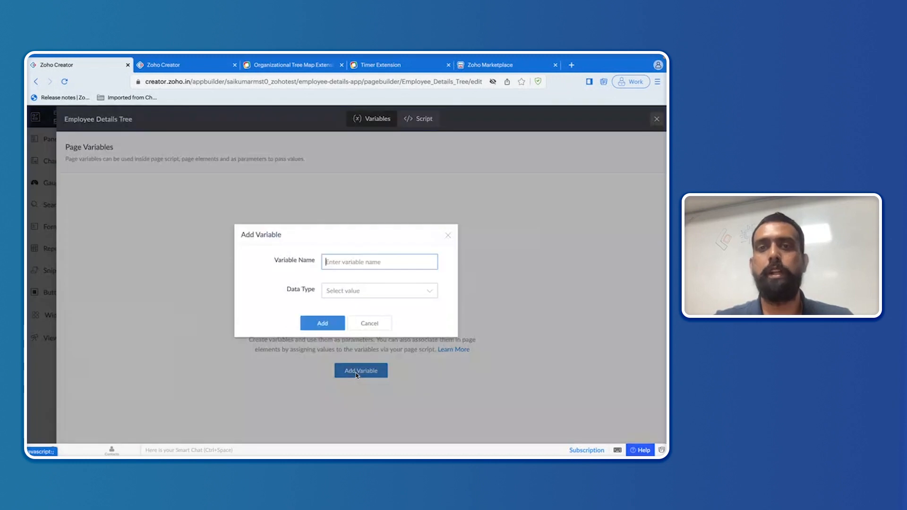
left_click(351, 262)
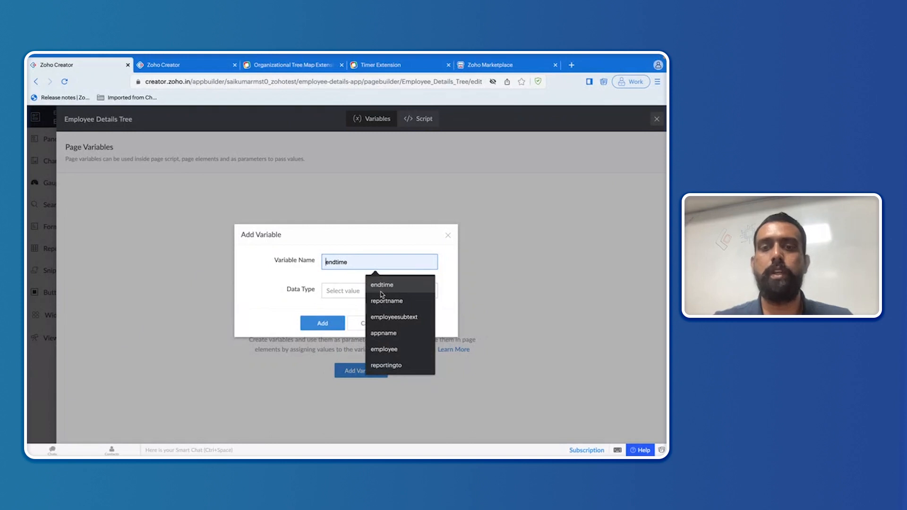
left_click(391, 335)
left_click(354, 289)
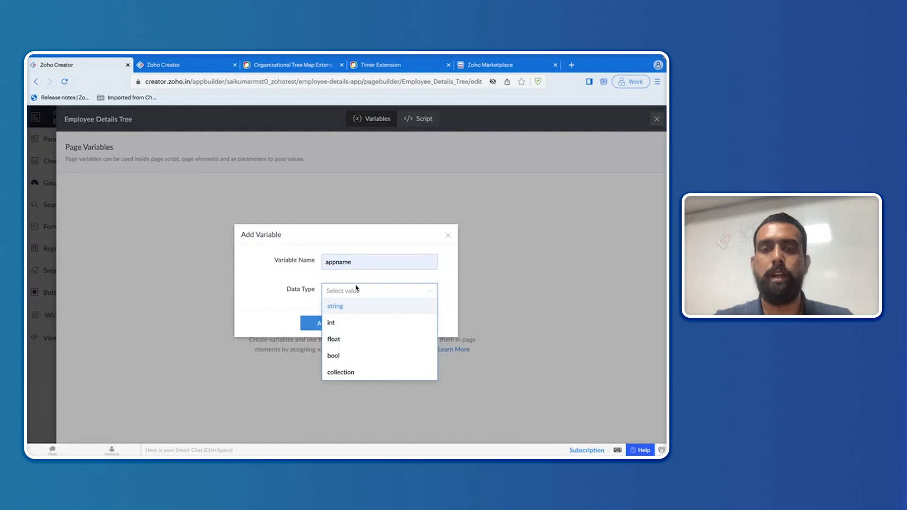
left_click(346, 306)
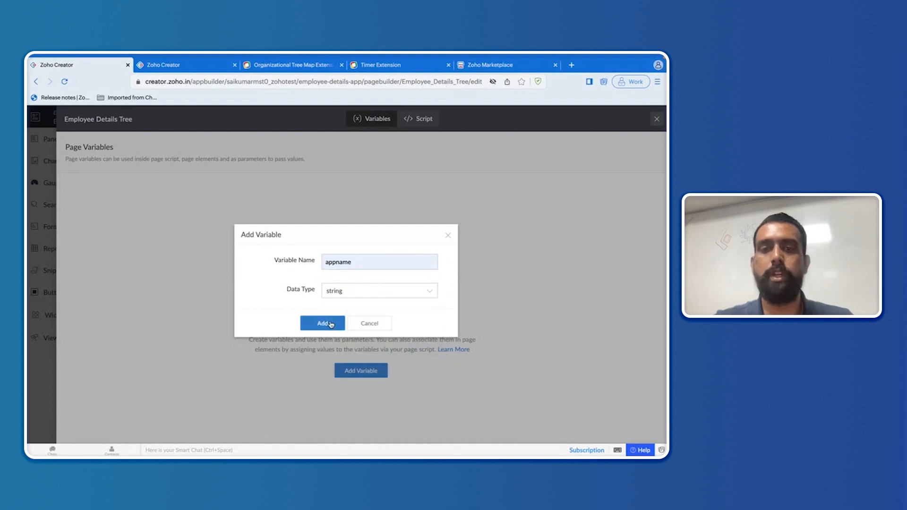
left_click(331, 322)
Step: Add a string page variable named reportname
left_click(630, 196)
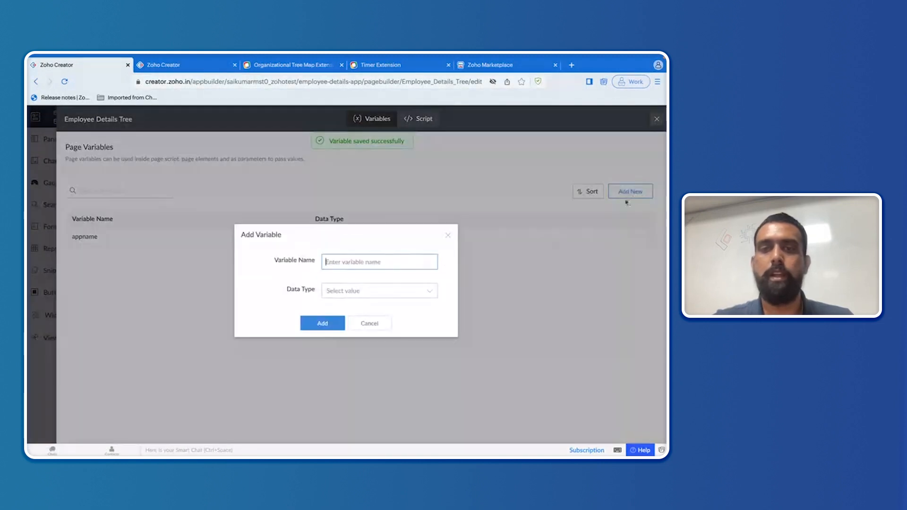
left_click(401, 263)
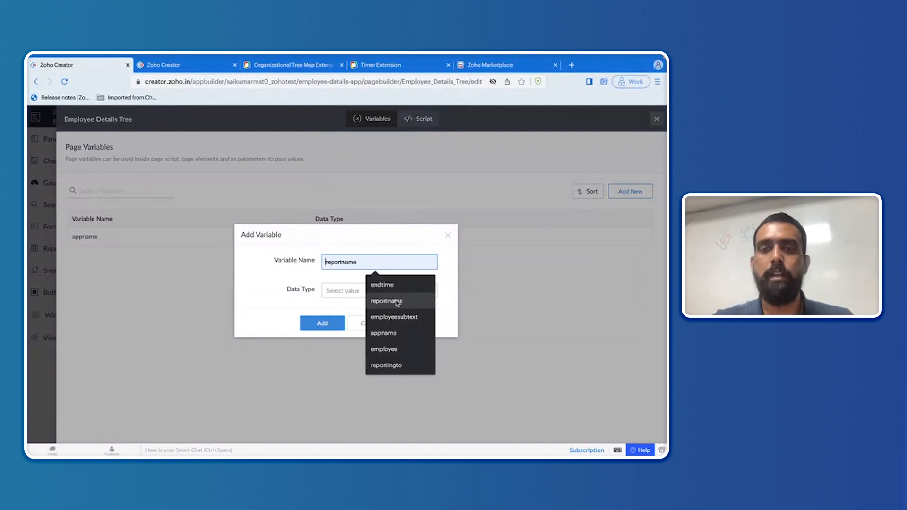
left_click(377, 301)
left_click(375, 295)
left_click(349, 307)
left_click(330, 324)
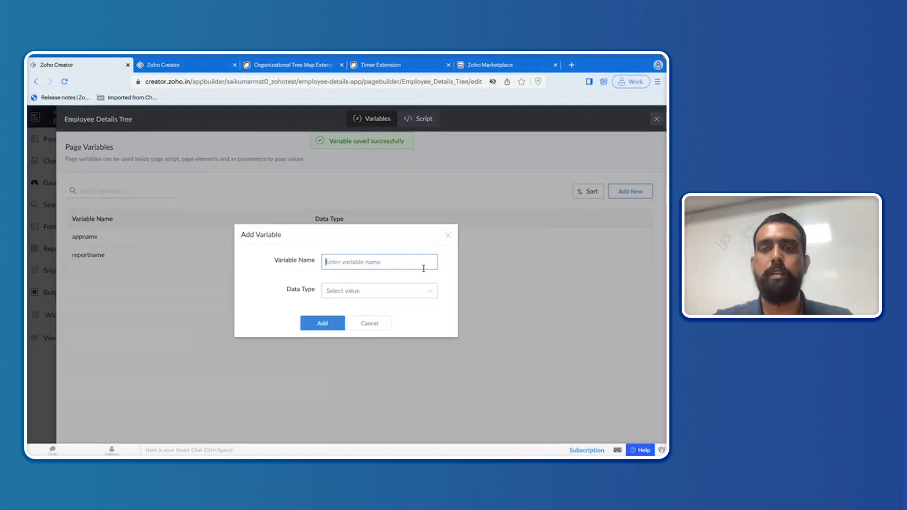
Step: Add a string page variable named employee
left_click(424, 268)
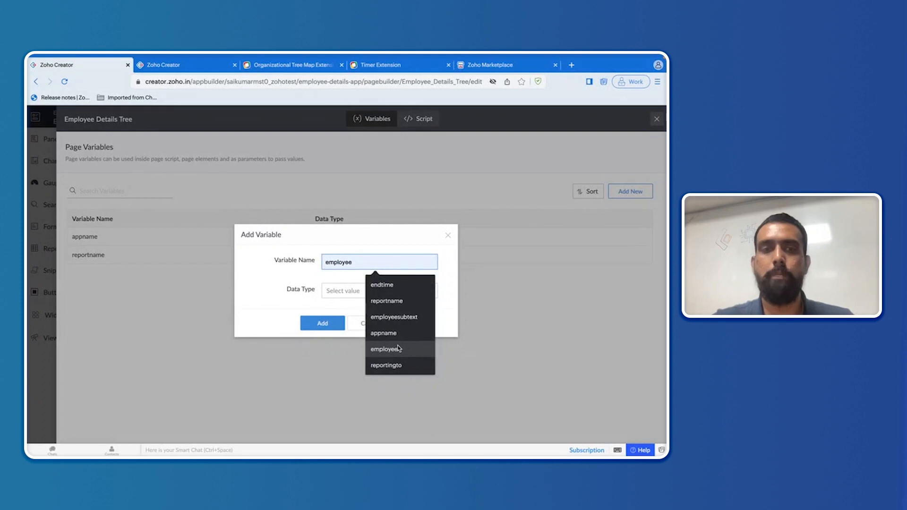
left_click(399, 348)
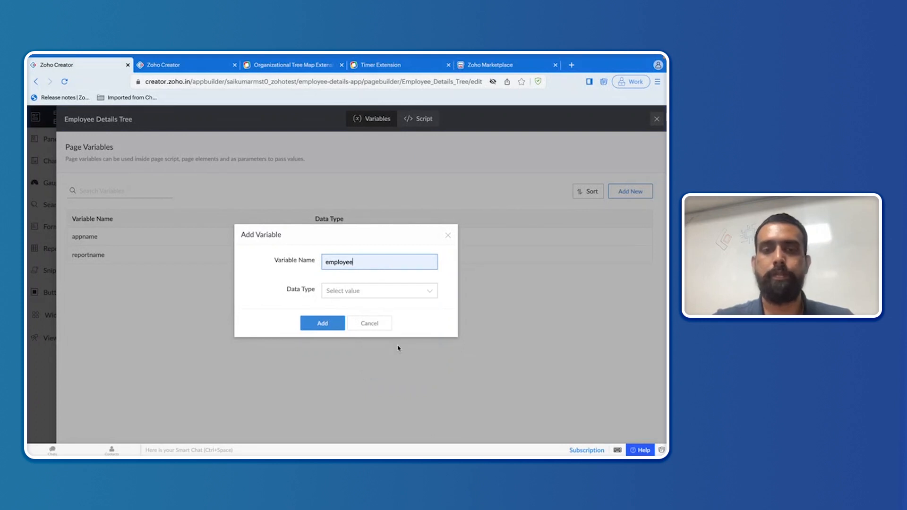
left_click(348, 294)
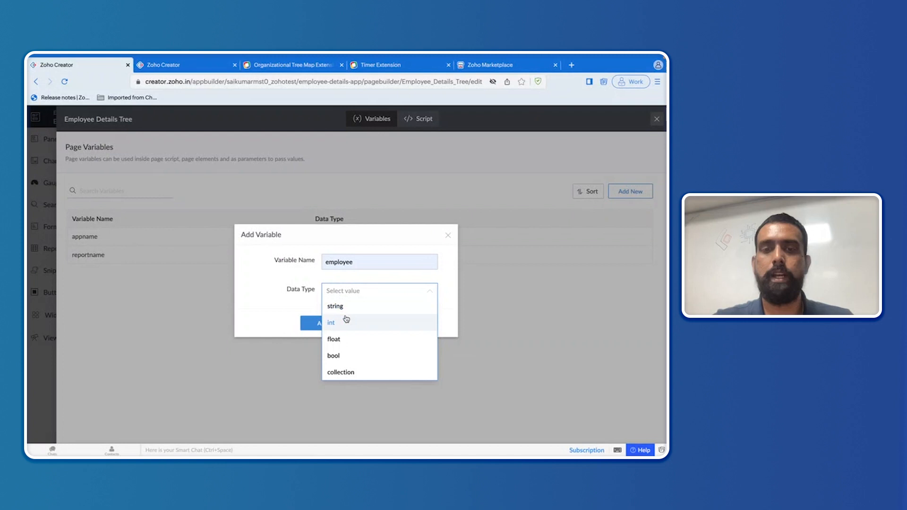
left_click(345, 307)
left_click(332, 325)
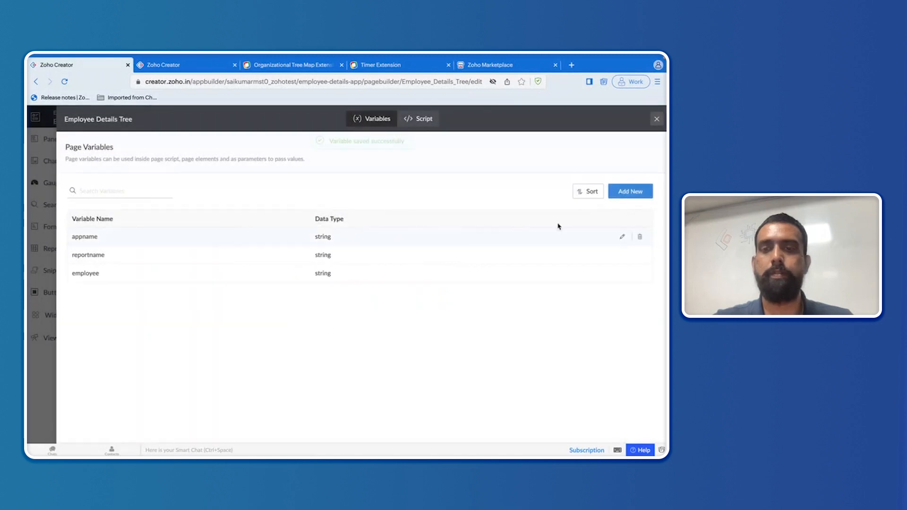
left_click(631, 191)
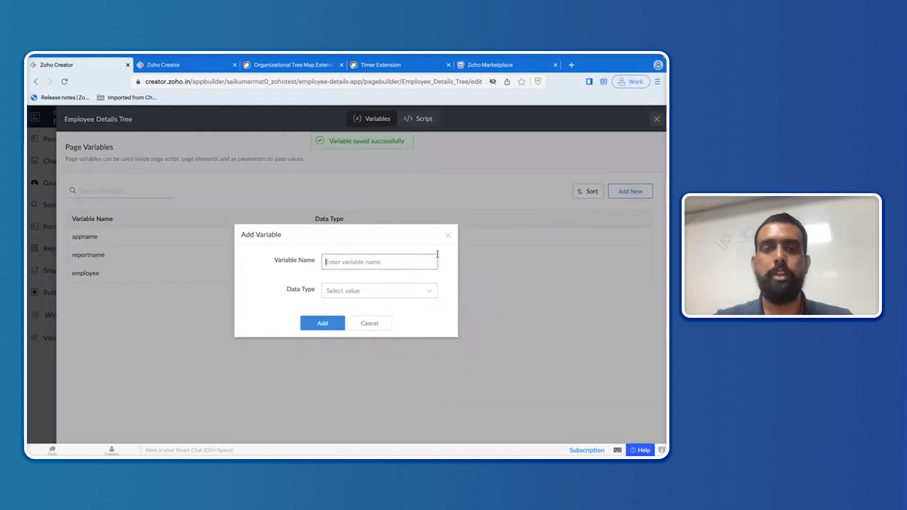
Step: Add a string page variable named employeesubtext
left_click(404, 262)
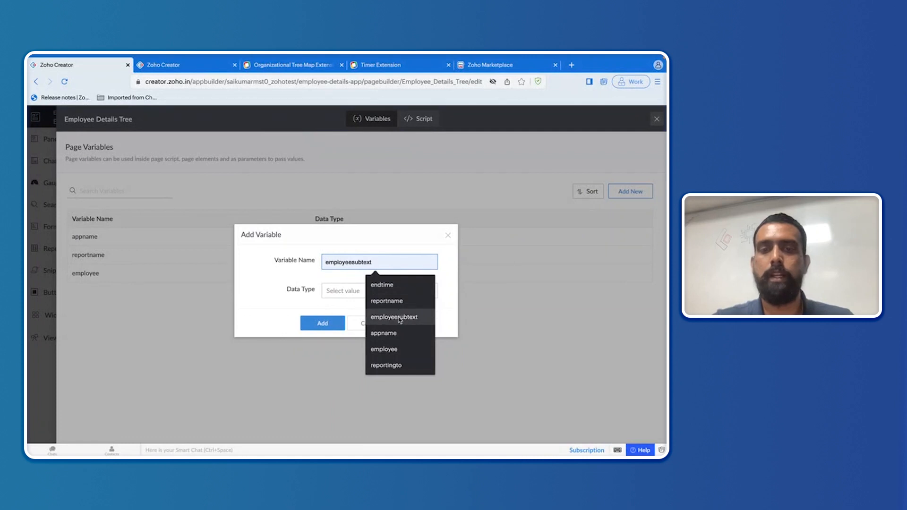
left_click(399, 320)
left_click(374, 292)
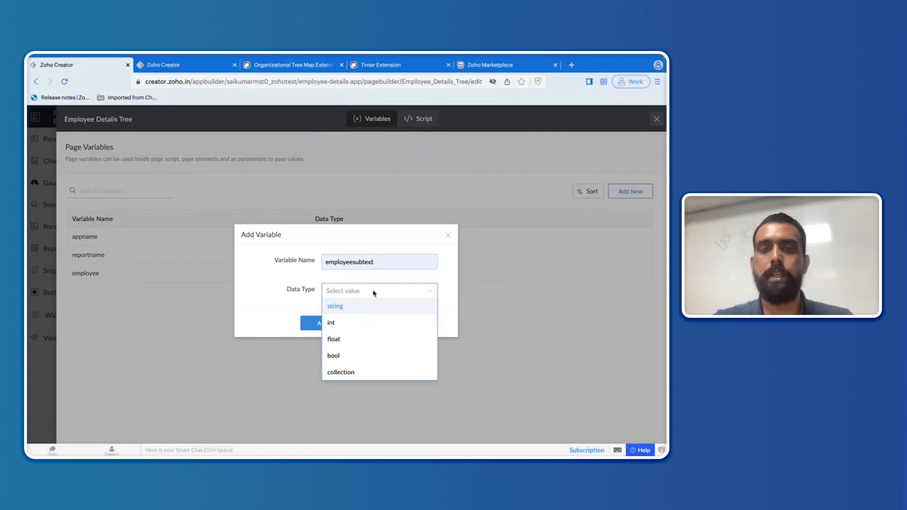
left_click(364, 309)
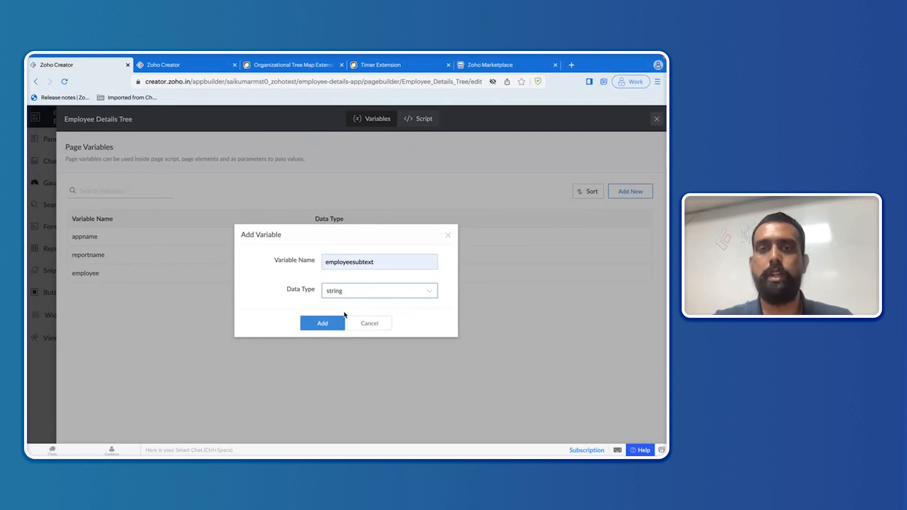
left_click(333, 325)
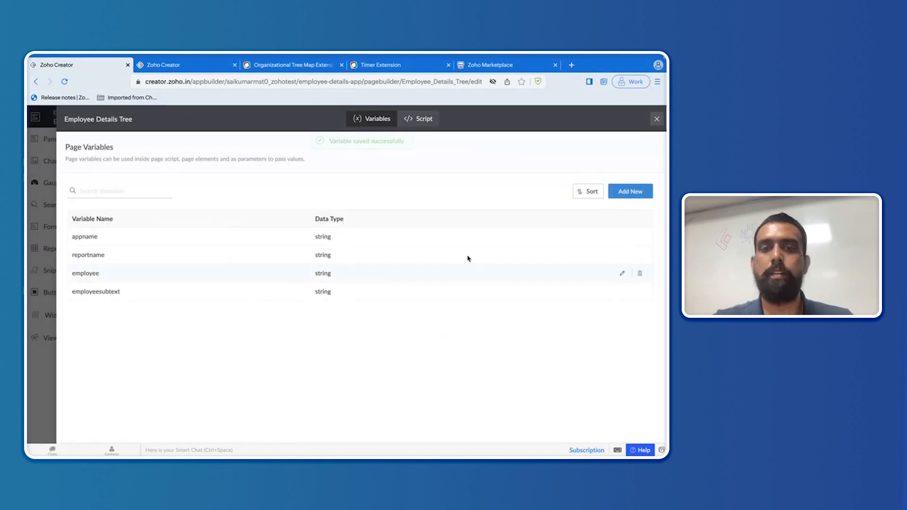
Step: Add a string page variable named reportingto
left_click(645, 191)
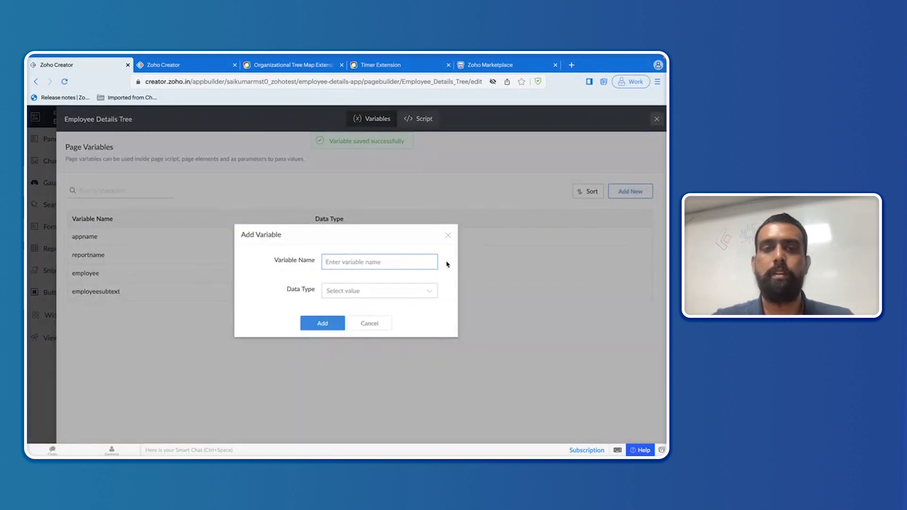
left_click(401, 261)
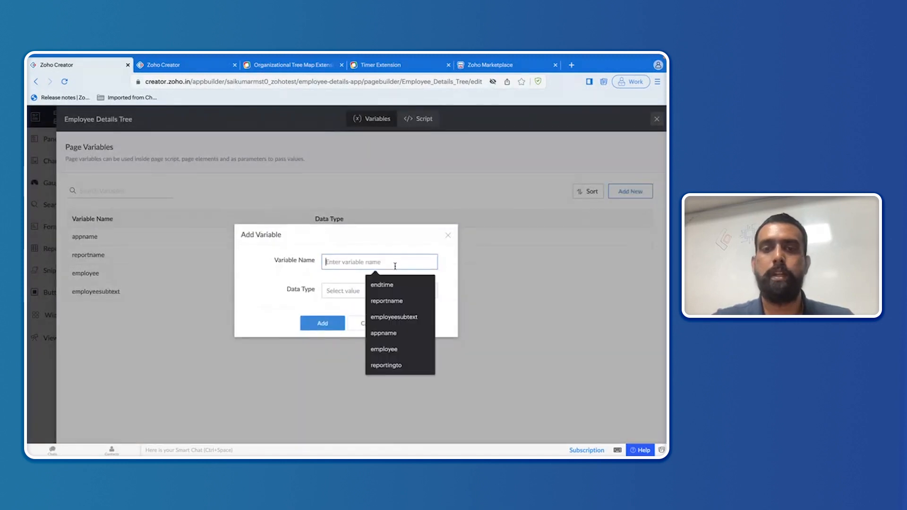
left_click(399, 366)
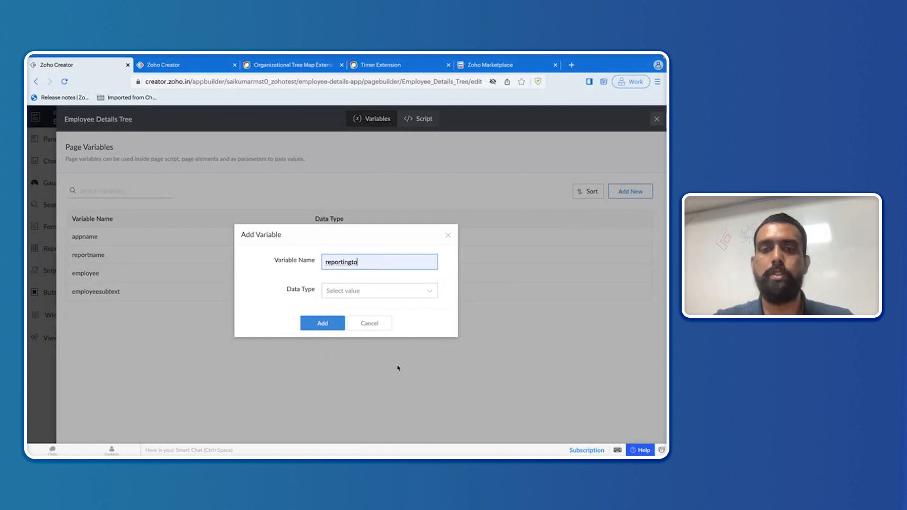
left_click(350, 293)
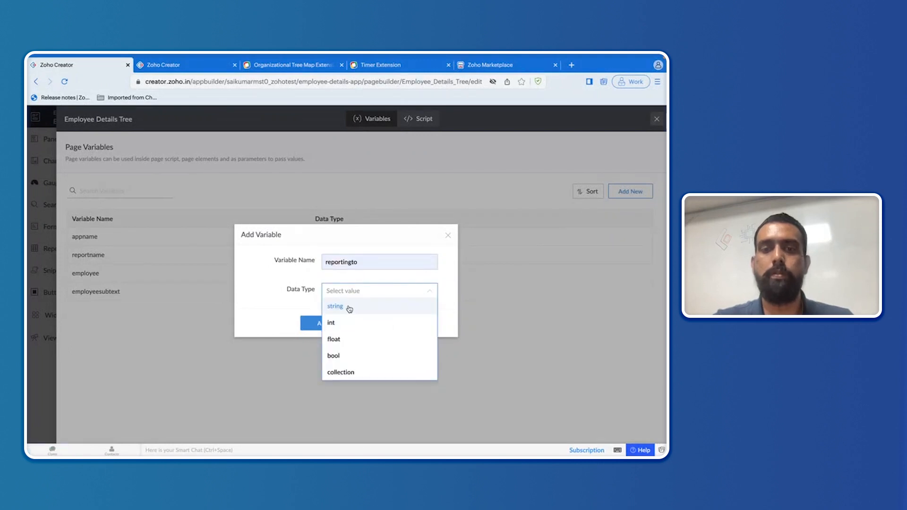
left_click(349, 307)
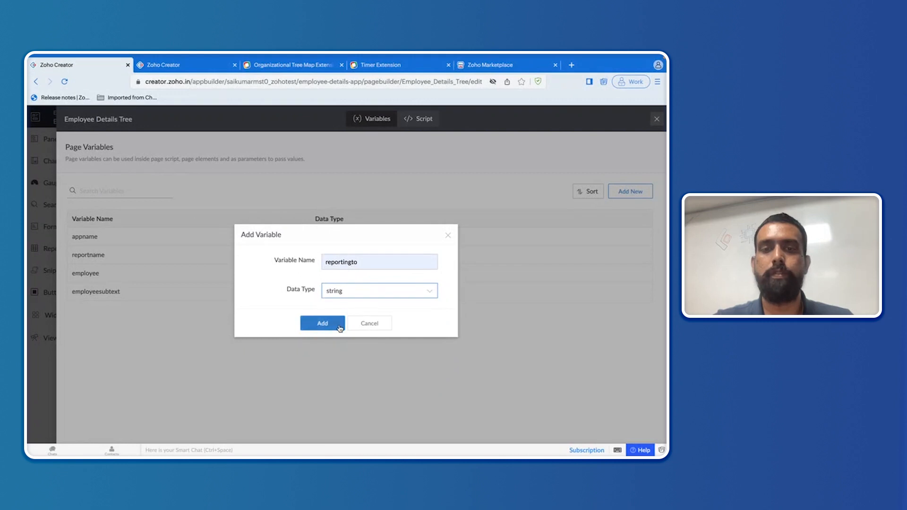
left_click(339, 328)
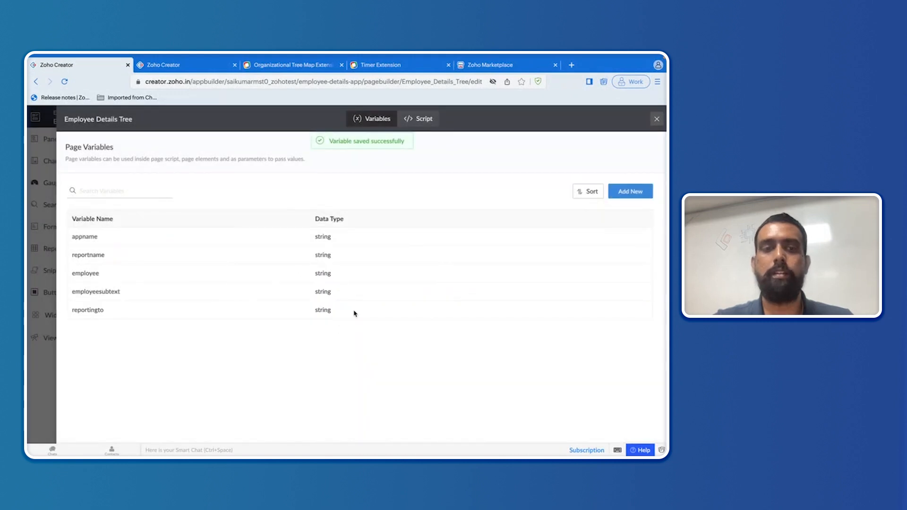
Step: Add a string page variable named photo
left_click(634, 192)
left_click(389, 264)
type("i")
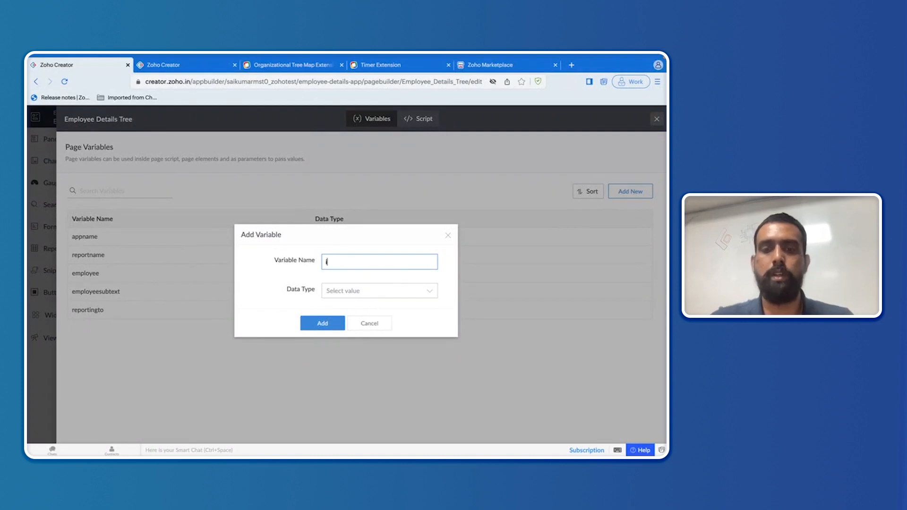
key("BackSpace")
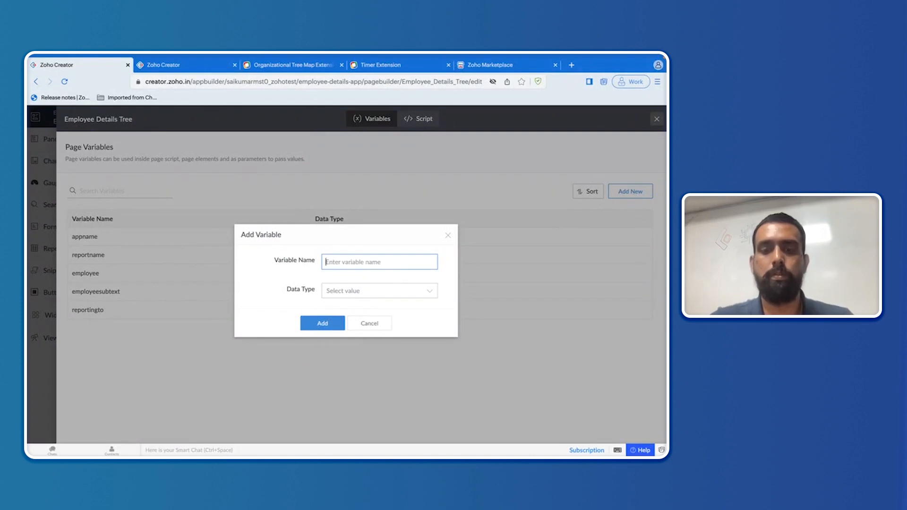
type("photo")
left_click(395, 284)
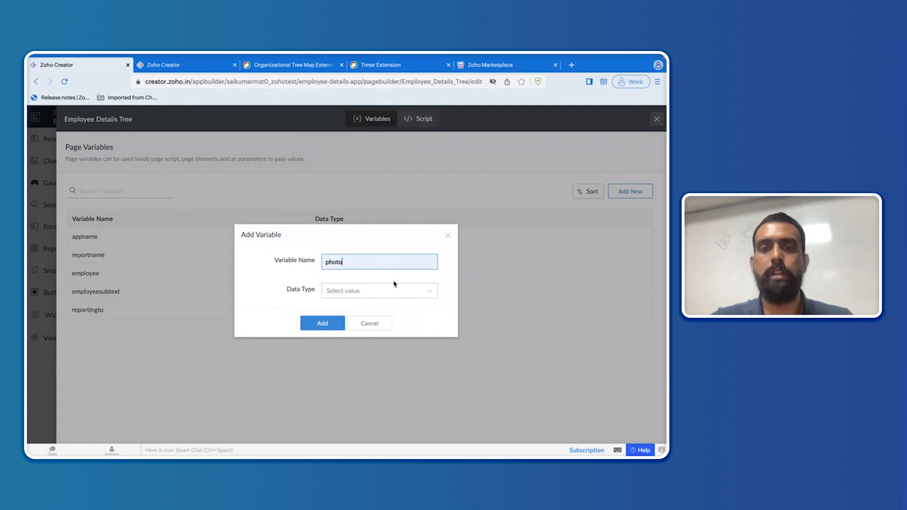
left_click(358, 292)
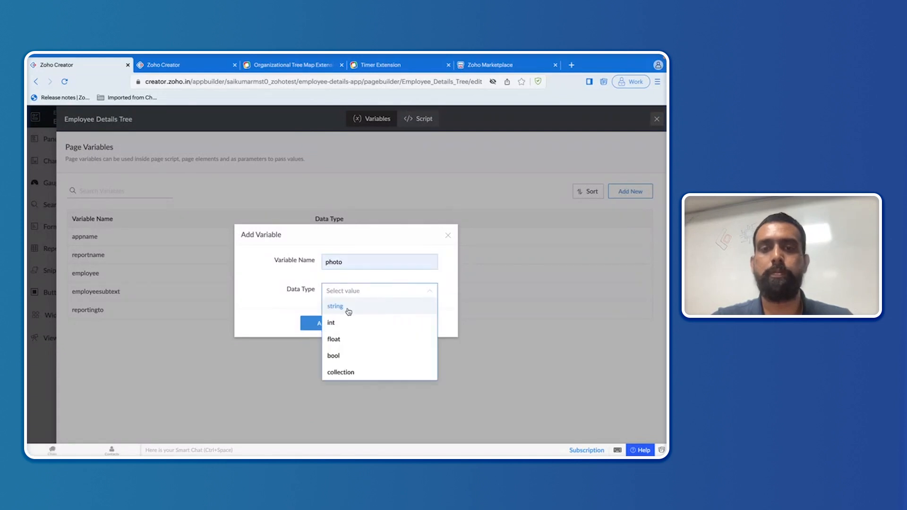
left_click(349, 306)
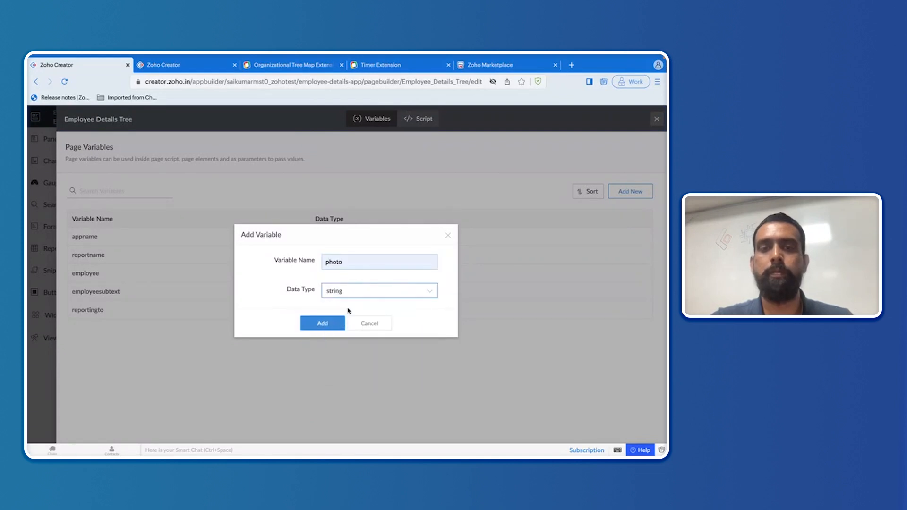
left_click(329, 324)
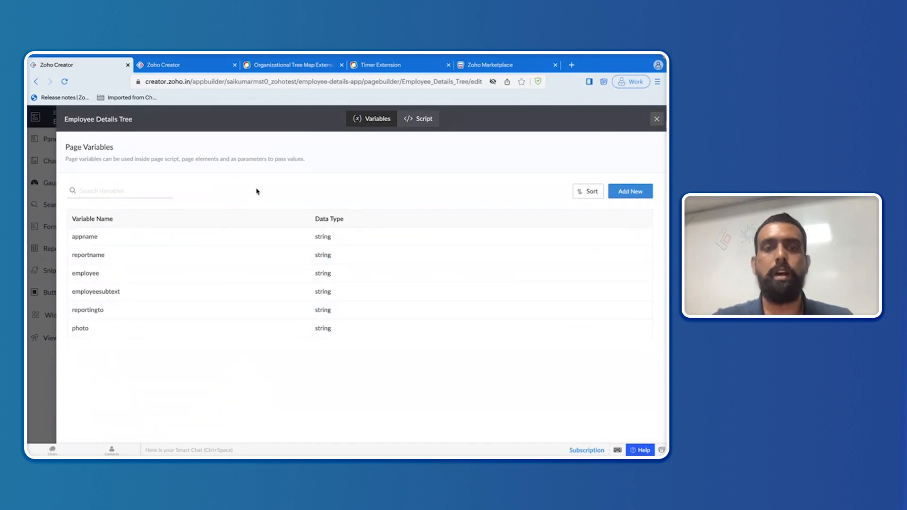
left_click(312, 67)
Step: Check the Organizational Tree Map help's Page Parameters table, then return to the Page Variables list
scroll(270, 353, "down", 7)
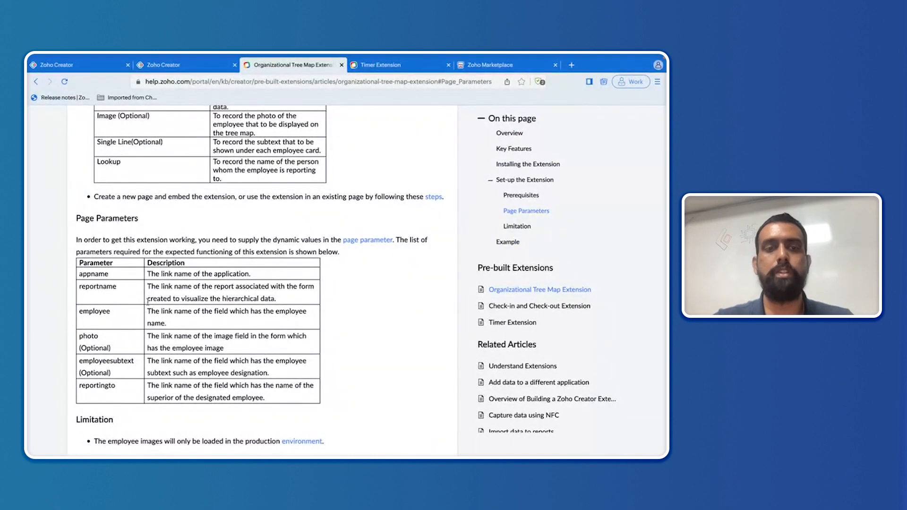
left_click(113, 65)
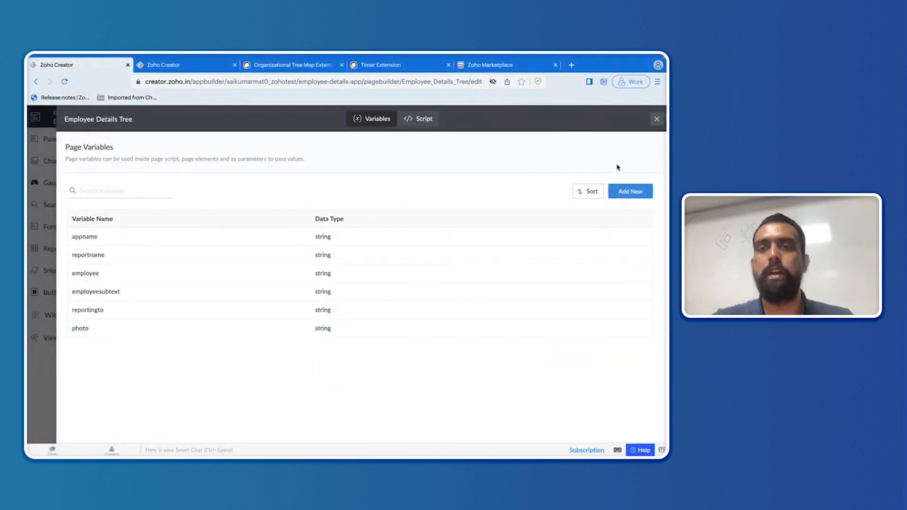
Step: Replace the placeholder page script with input.appname="" using autocomplete
left_click(427, 122)
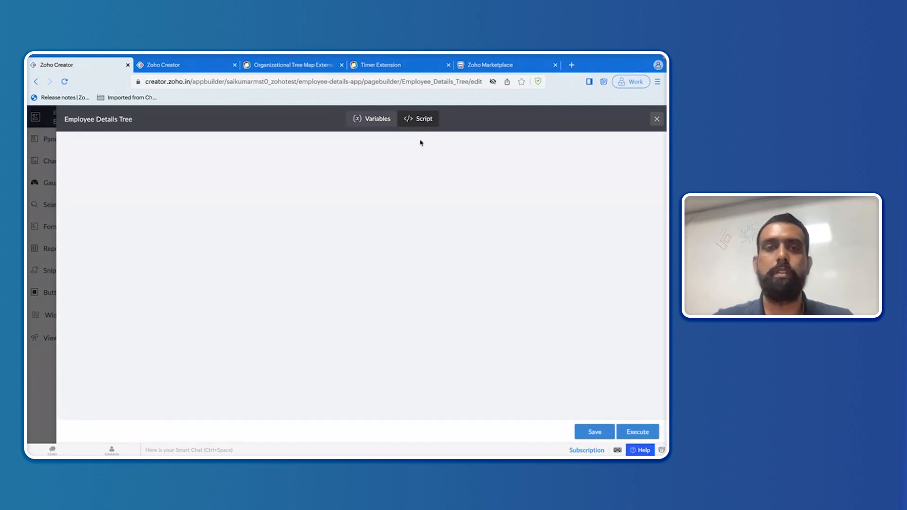
key("ctrl+a")
key("BackSpace")
type("inp")
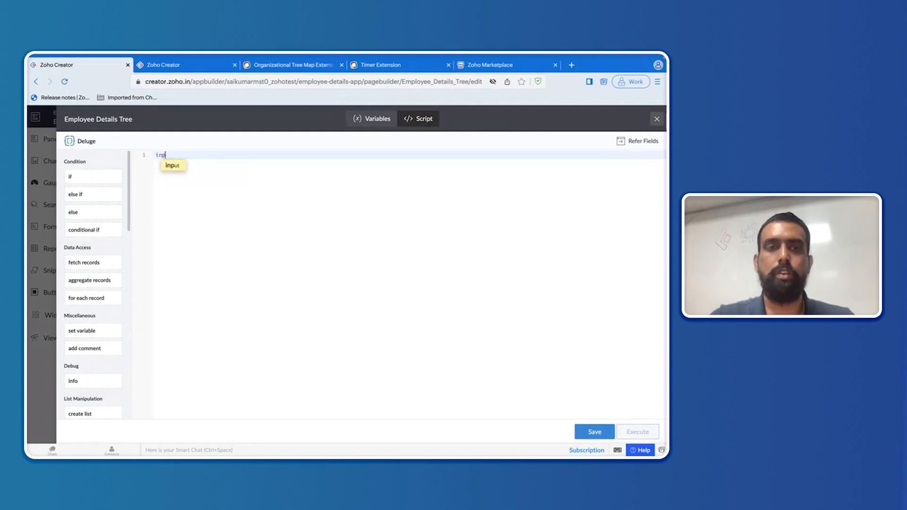
scroll(145, 151, "up", 5)
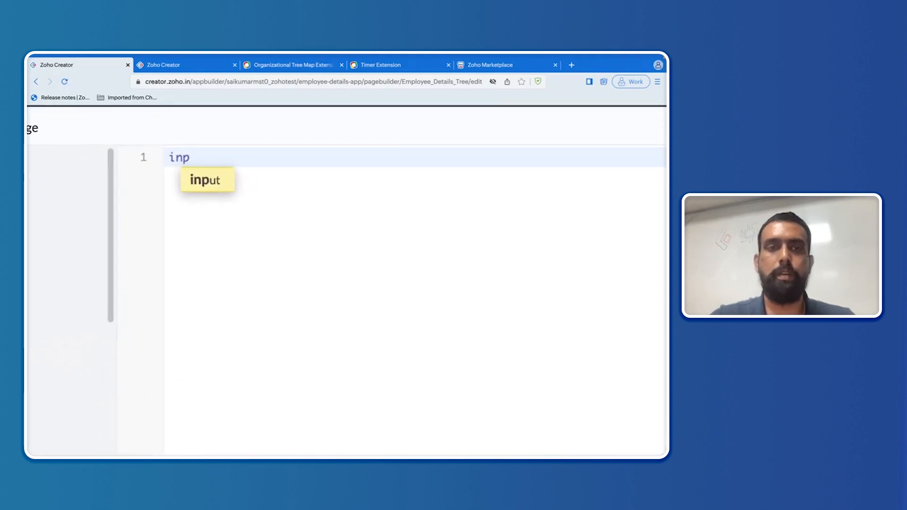
type("ut.")
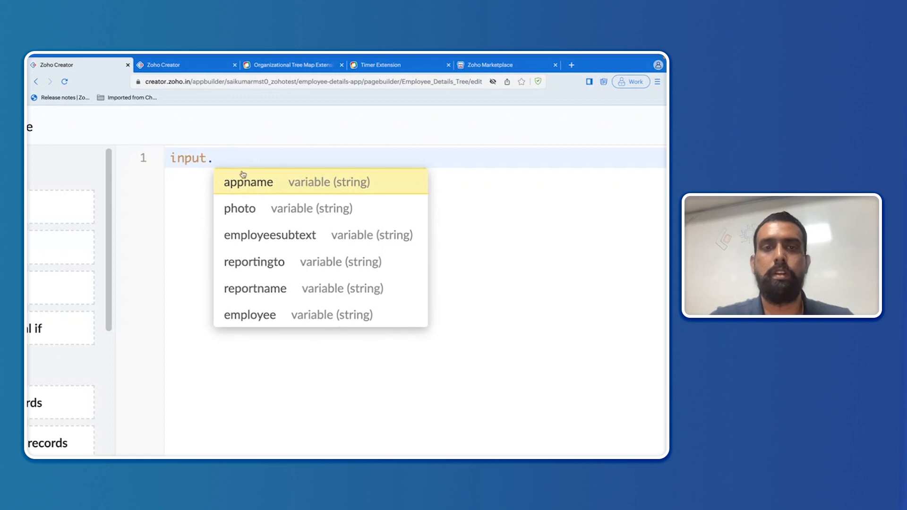
left_click(257, 179)
type("=")
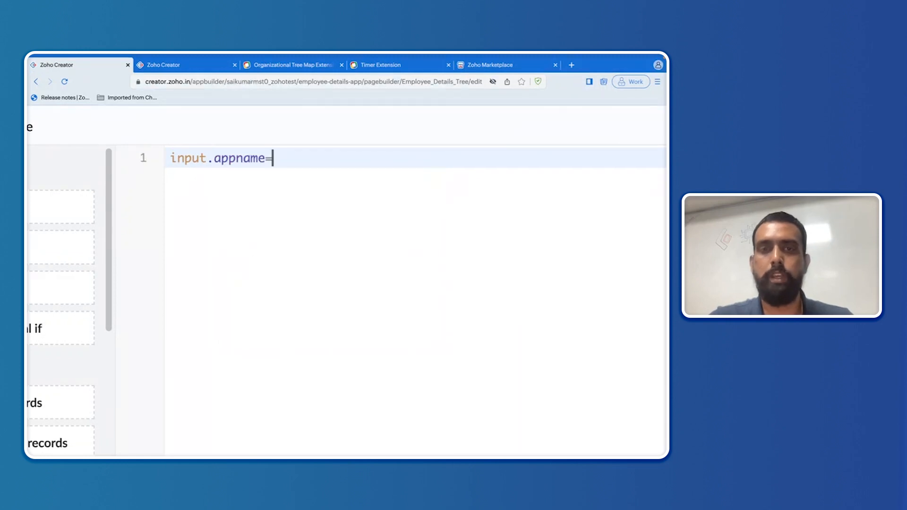
type("\"")
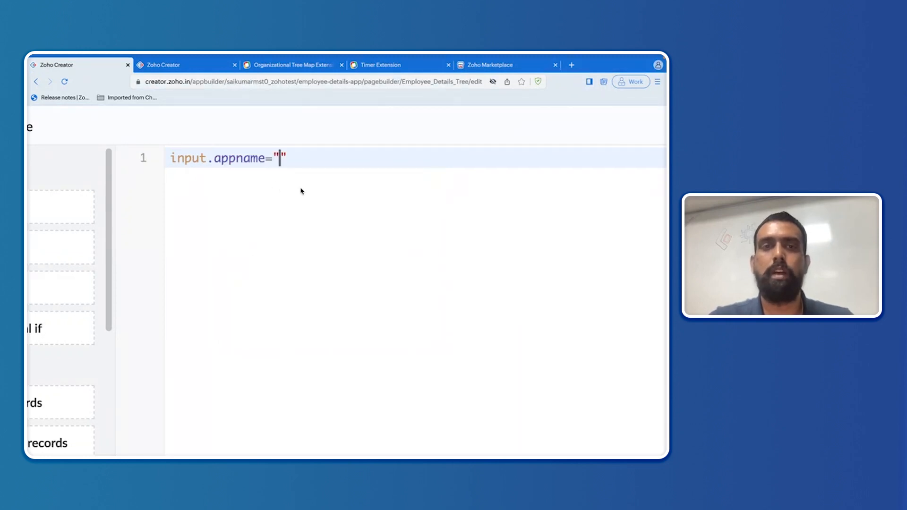
left_click(211, 70)
Step: Open the Employee details app from Solutions, then go back to the Creator home dashboard
left_click(51, 164)
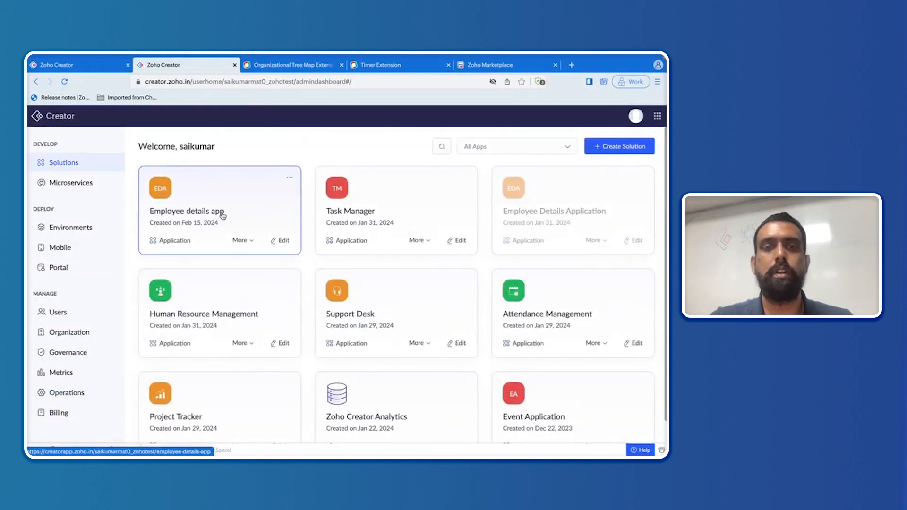
left_click(278, 195)
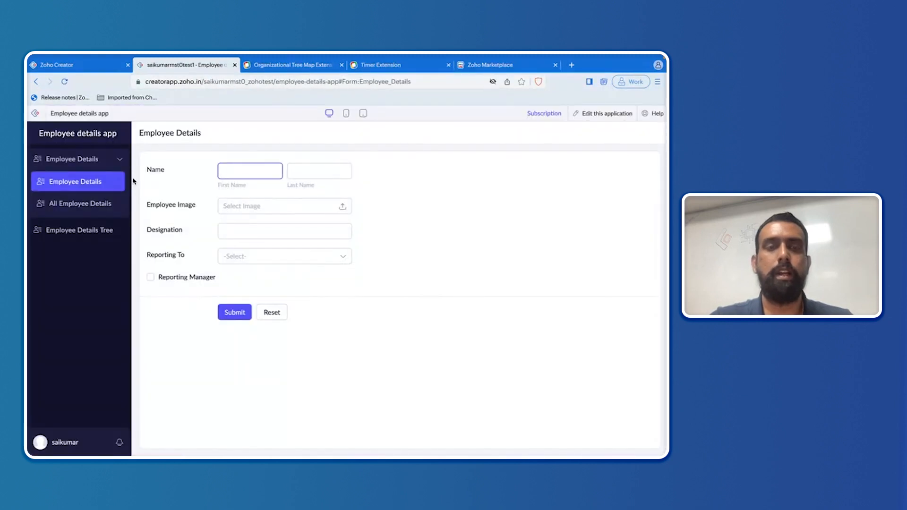
left_click(36, 115)
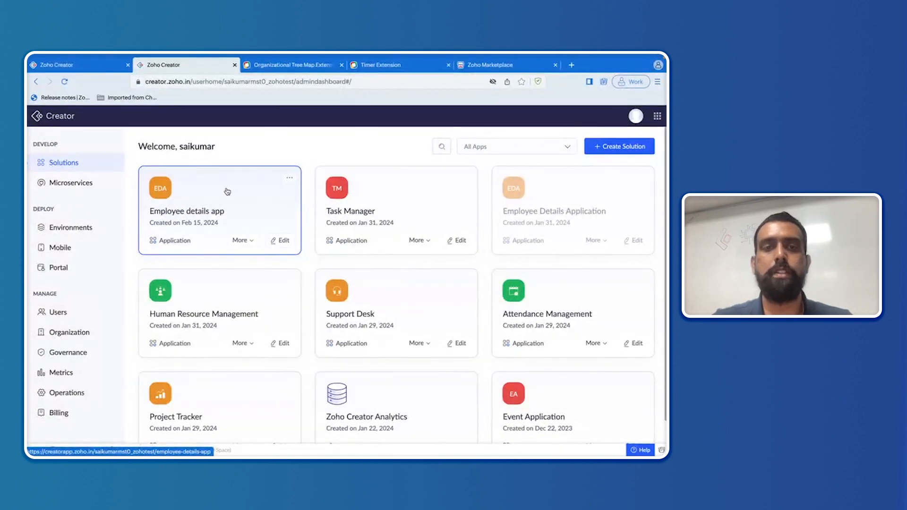
Step: Copy the URL name employee-details-app from the Employee details app's summary and return to the script
left_click(289, 179)
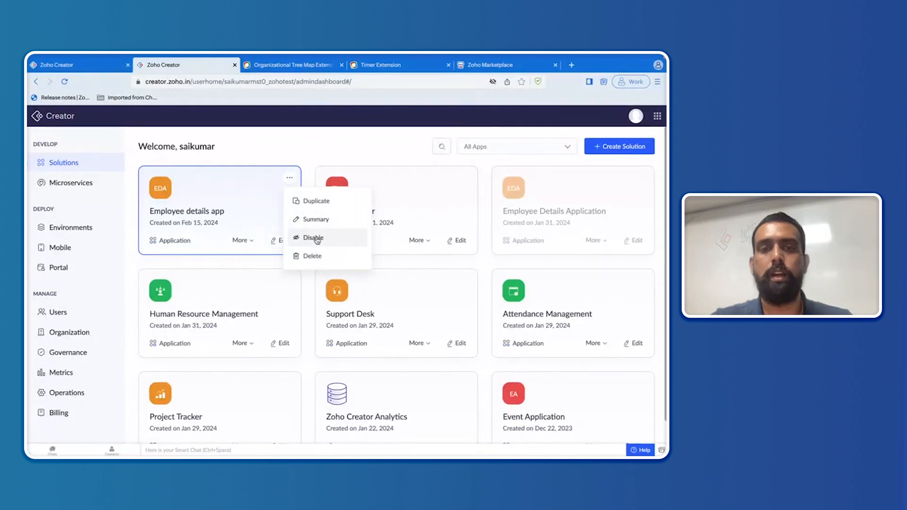
left_click(323, 221)
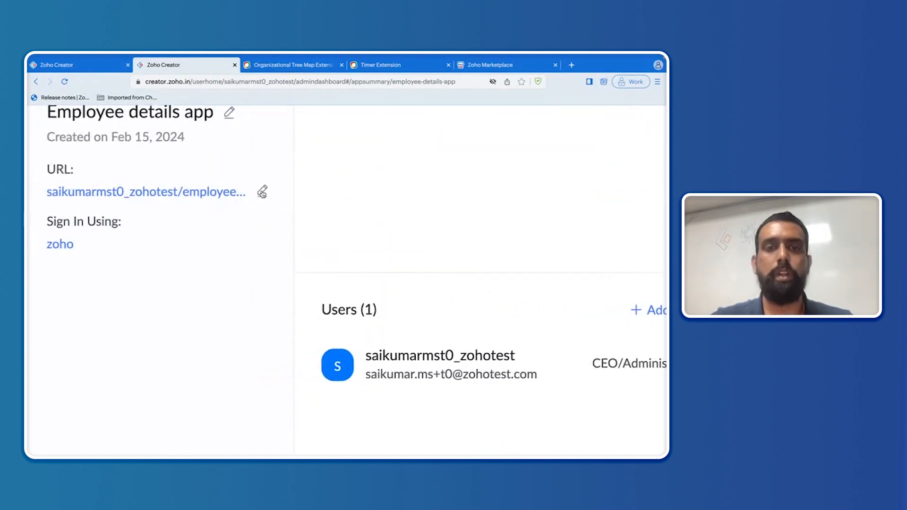
left_click(262, 191)
triple_click(422, 163)
key("ctrl+c")
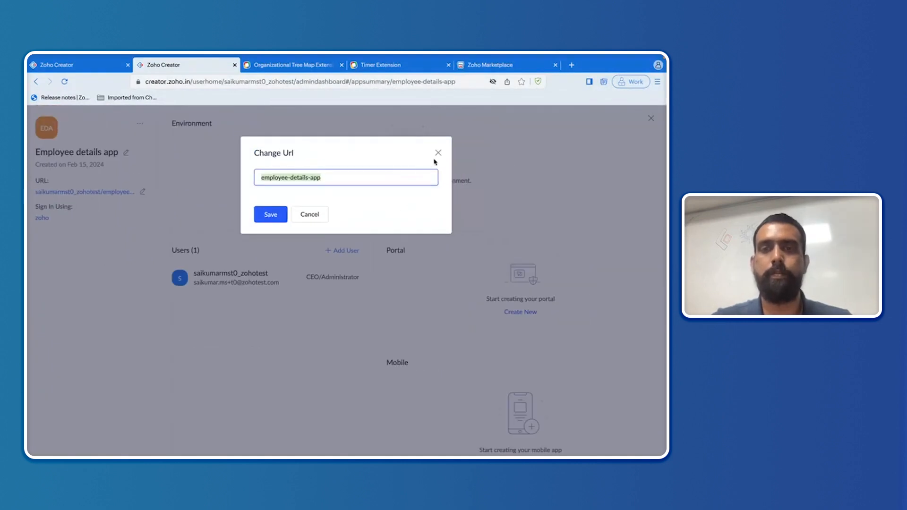
left_click(438, 154)
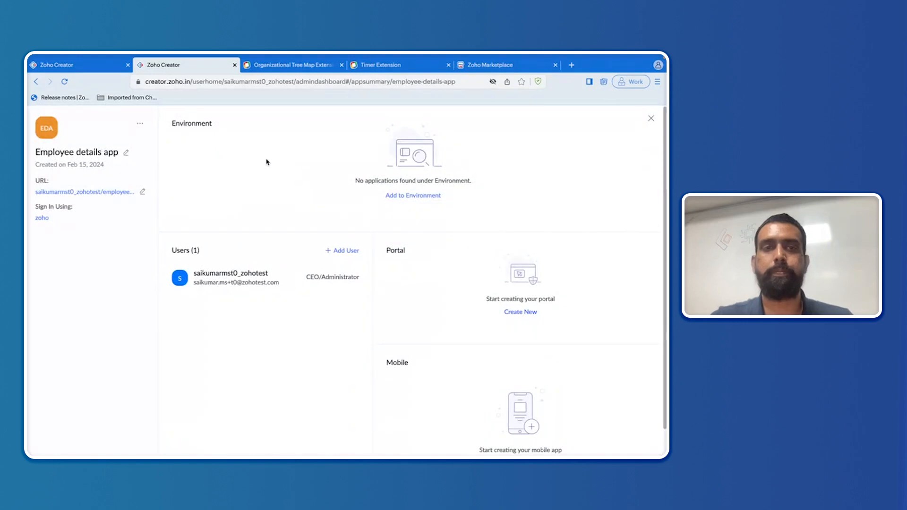
left_click(114, 71)
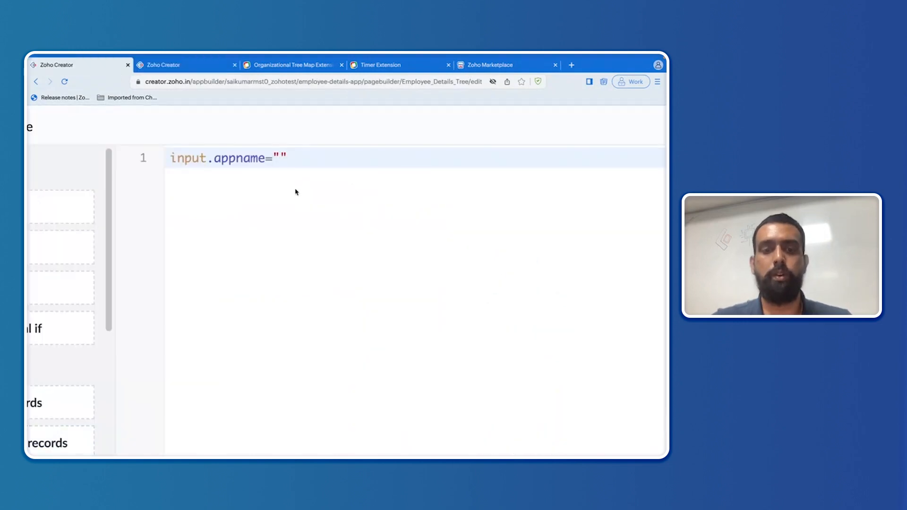
Step: Paste employee-details-app into input.appname, end the line with a semicolon, and recheck the app URL name
key("ctrl+v")
left_click(447, 155)
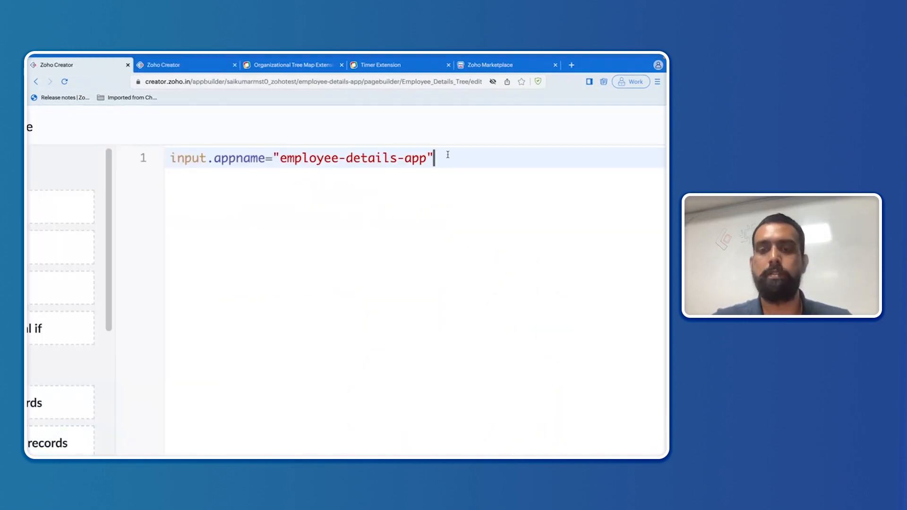
type(";")
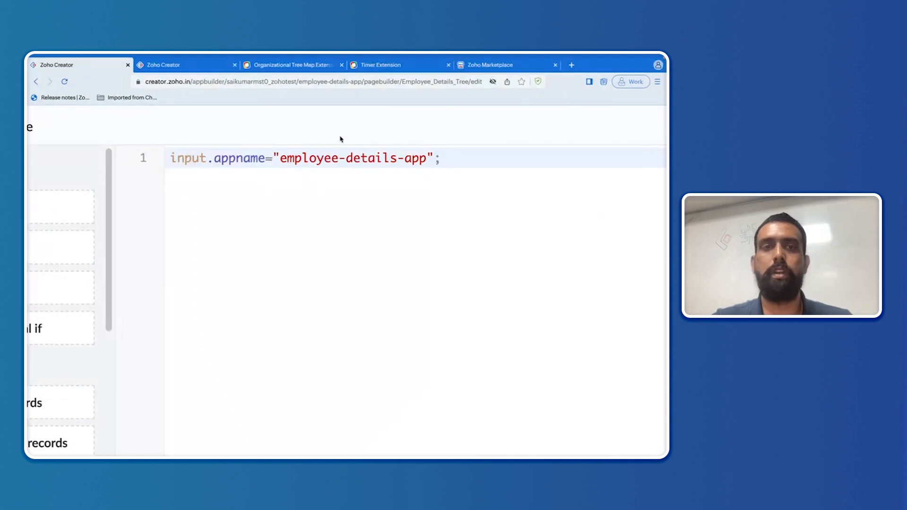
mouse_move(172, 69)
left_click(170, 88)
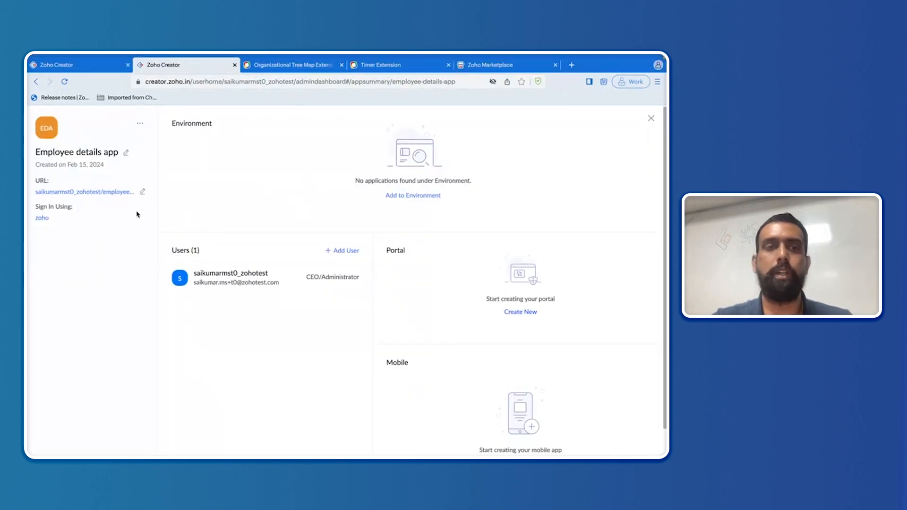
left_click(144, 193)
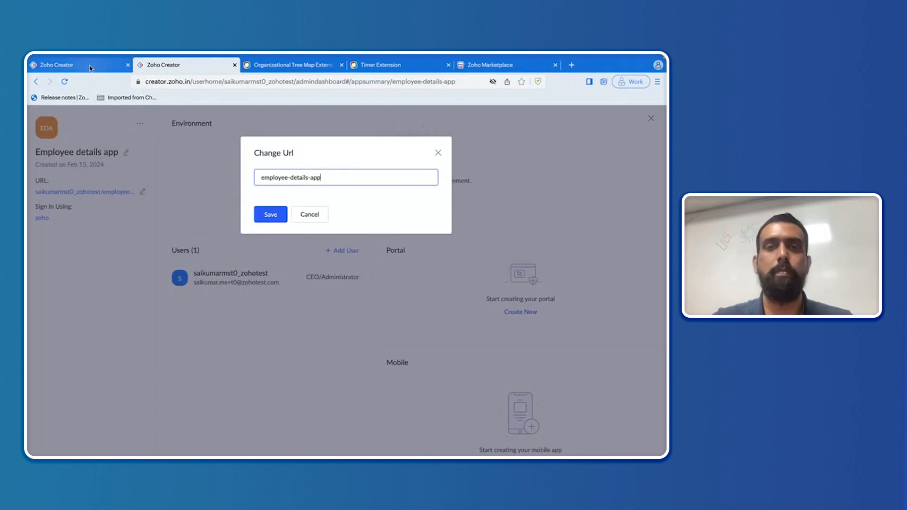
left_click(438, 153)
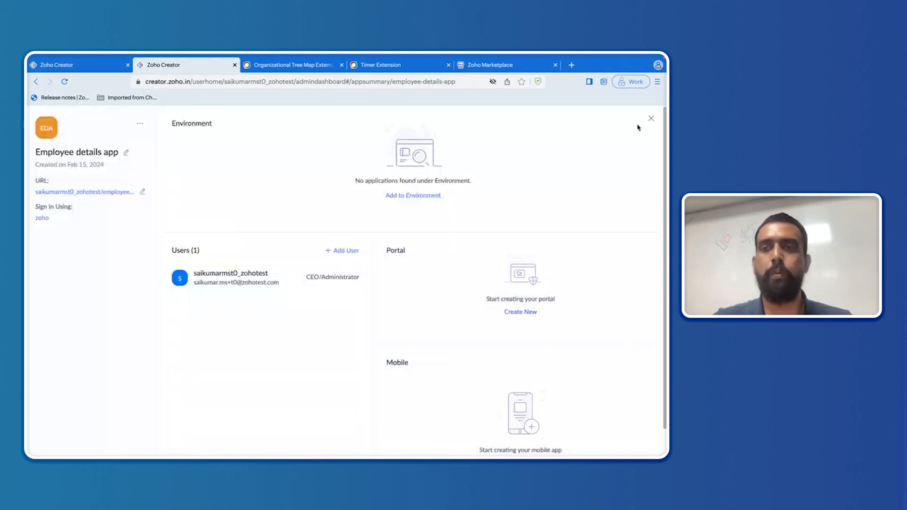
left_click(651, 118)
left_click(109, 68)
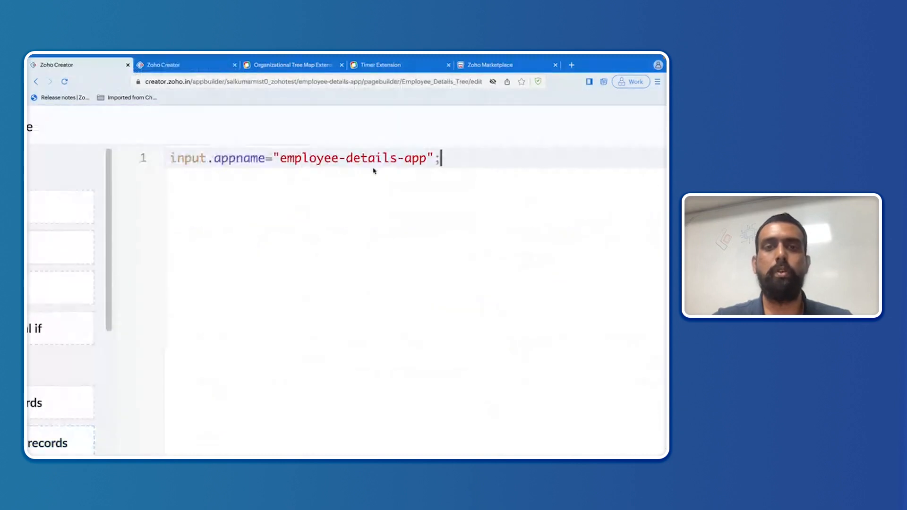
Step: Start a second script line reading input.reportname=""
key("Return")
type("input")
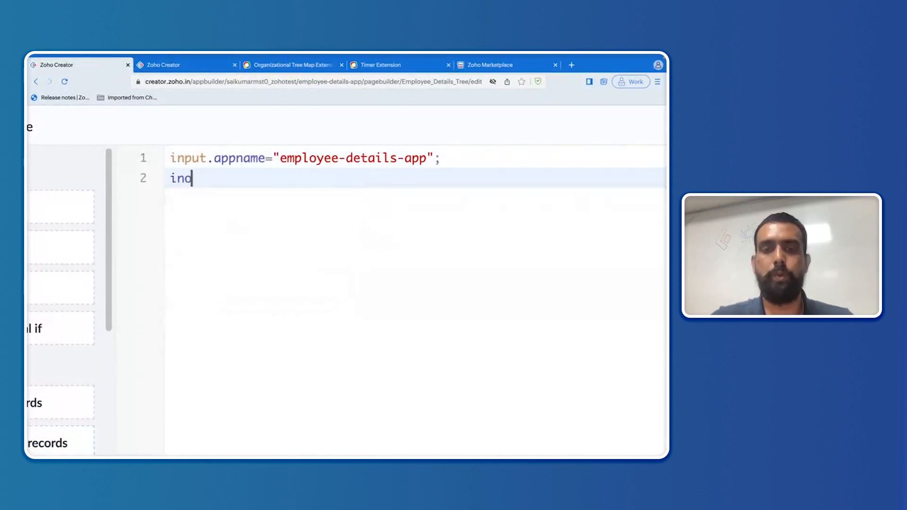
type(".")
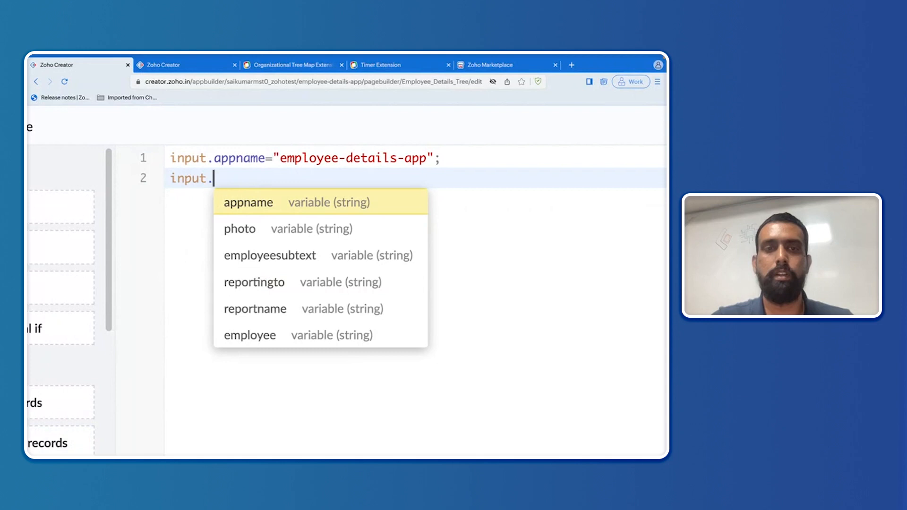
left_click(317, 309)
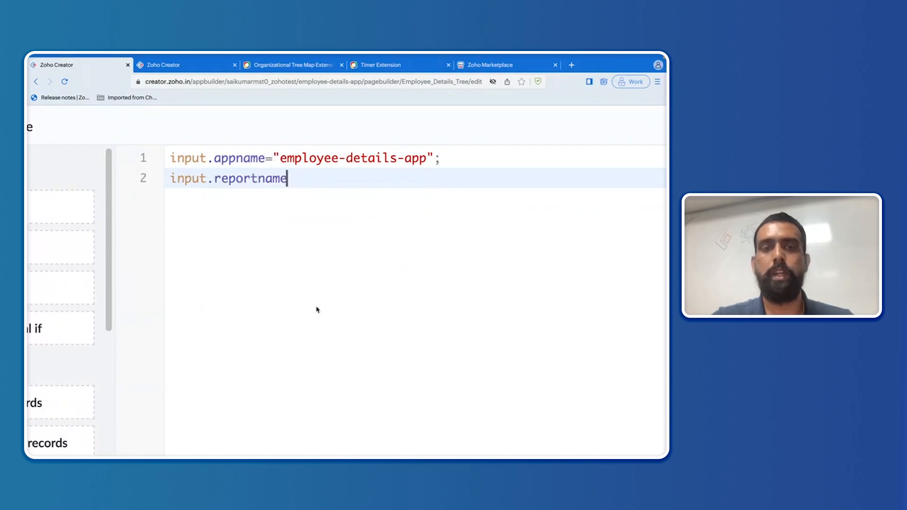
type("=\"")
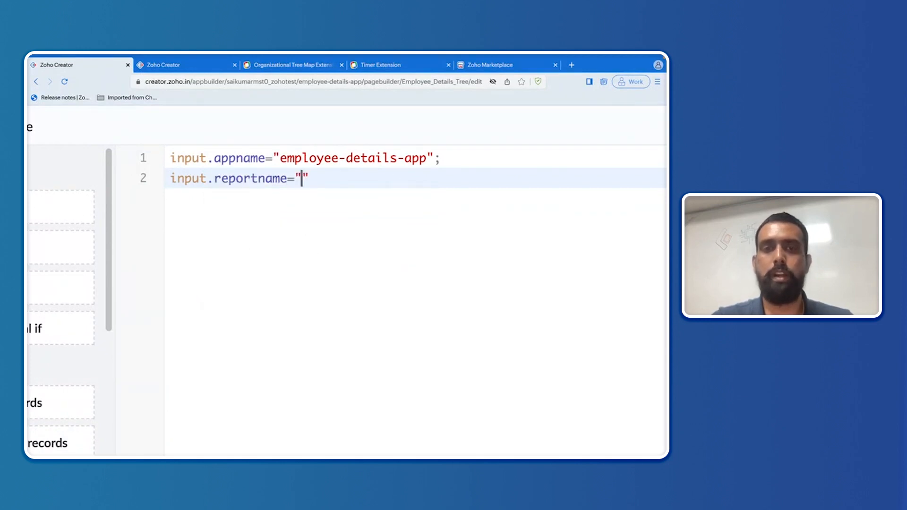
Step: Open the All Employee Details report of the Employee details app in edit mode
left_click(189, 65)
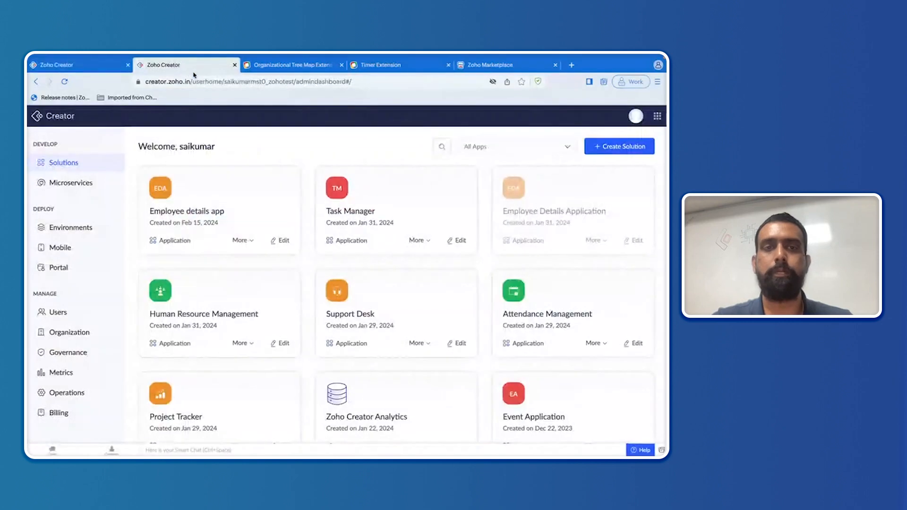
left_click(235, 205)
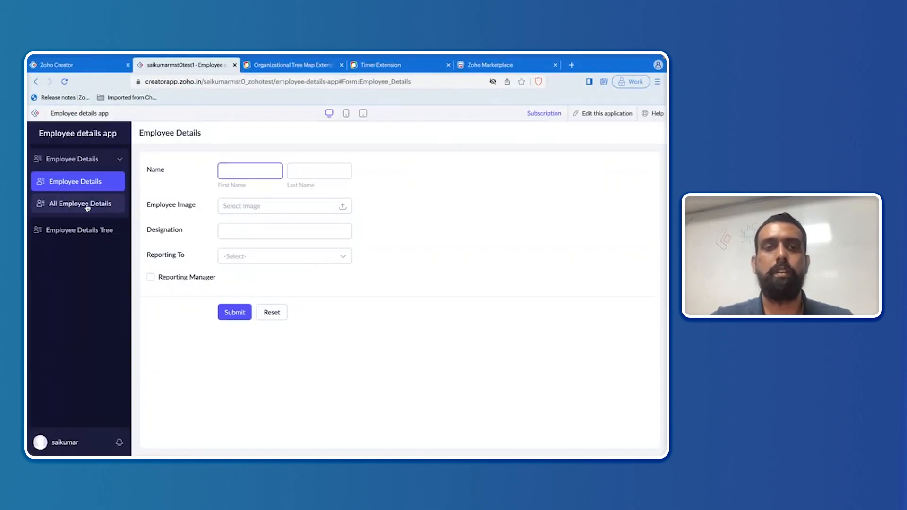
left_click(87, 208)
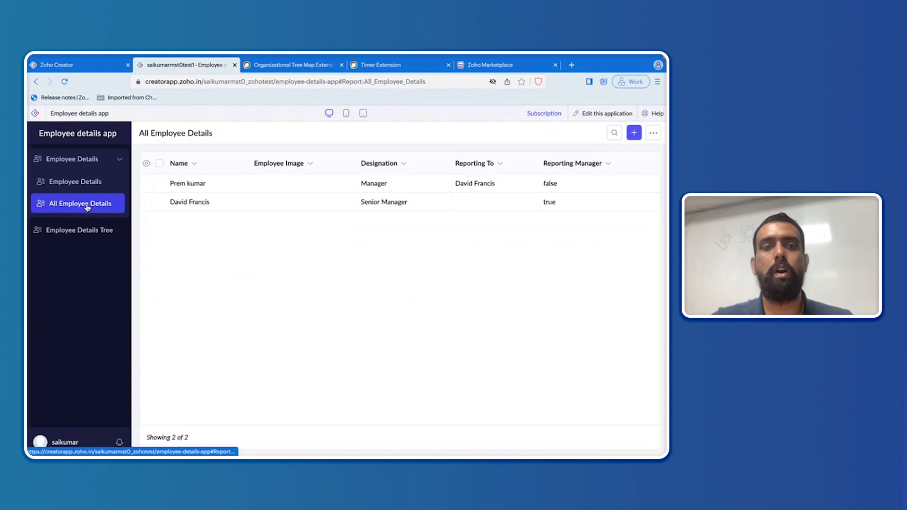
left_click(599, 116)
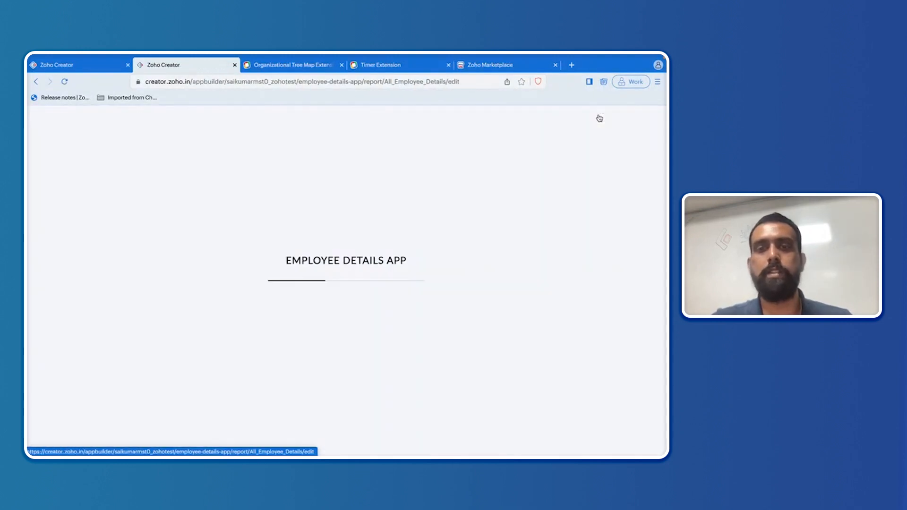
Step: Copy the report link name All_Employee_Details from Rename Report, then return to the page script
left_click(323, 310)
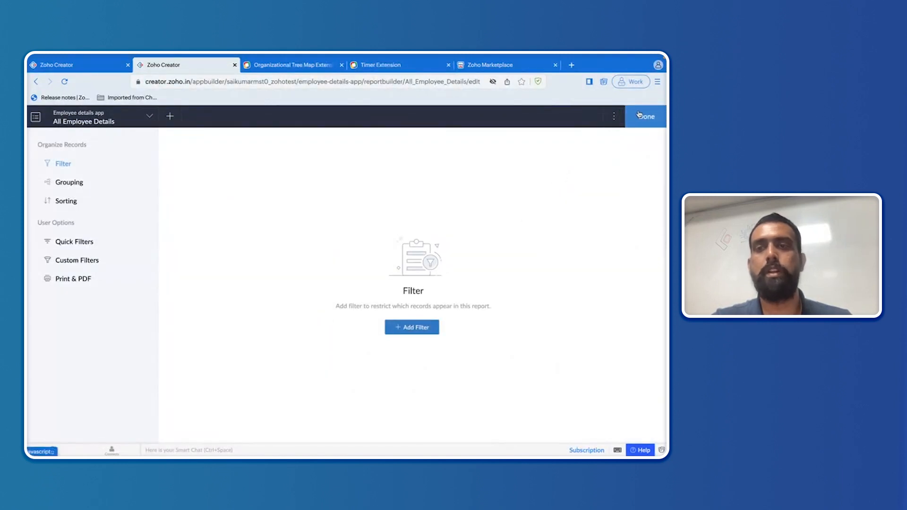
left_click(613, 115)
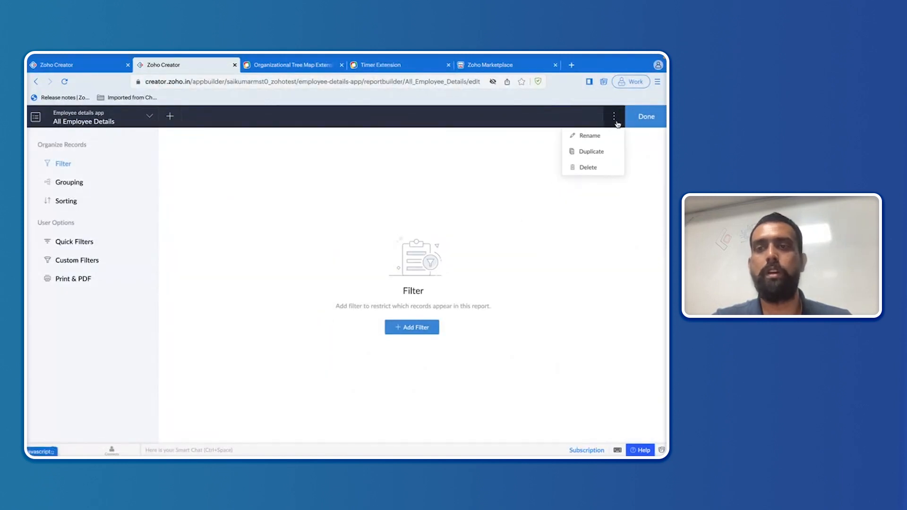
left_click(590, 135)
left_click(355, 289)
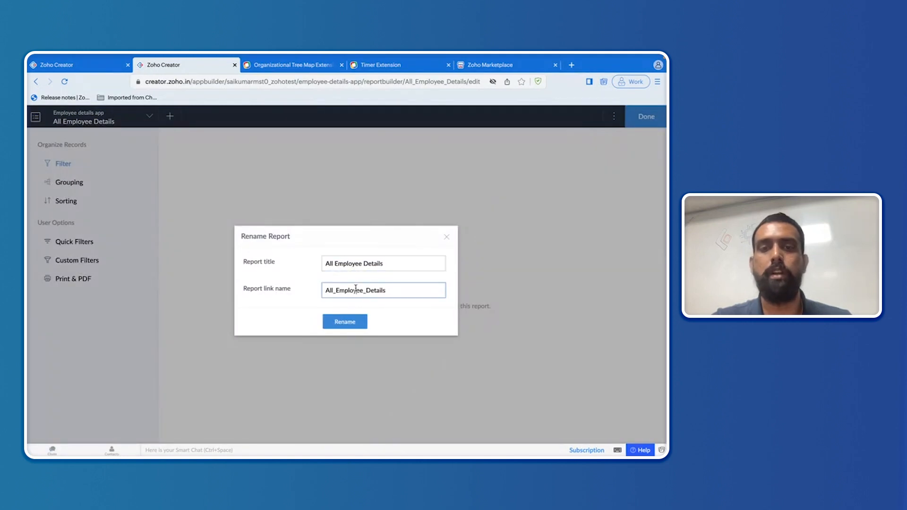
double_click(355, 289)
key("ctrl+c")
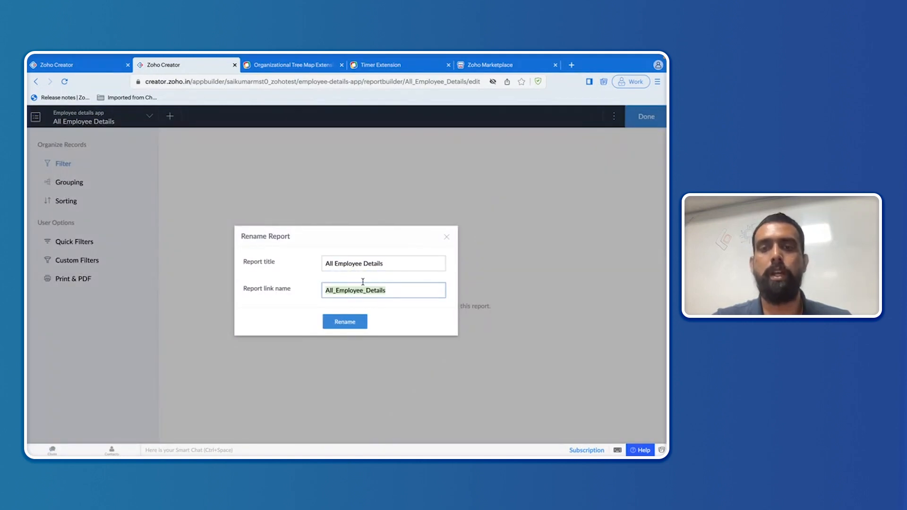
left_click(447, 237)
left_click(642, 121)
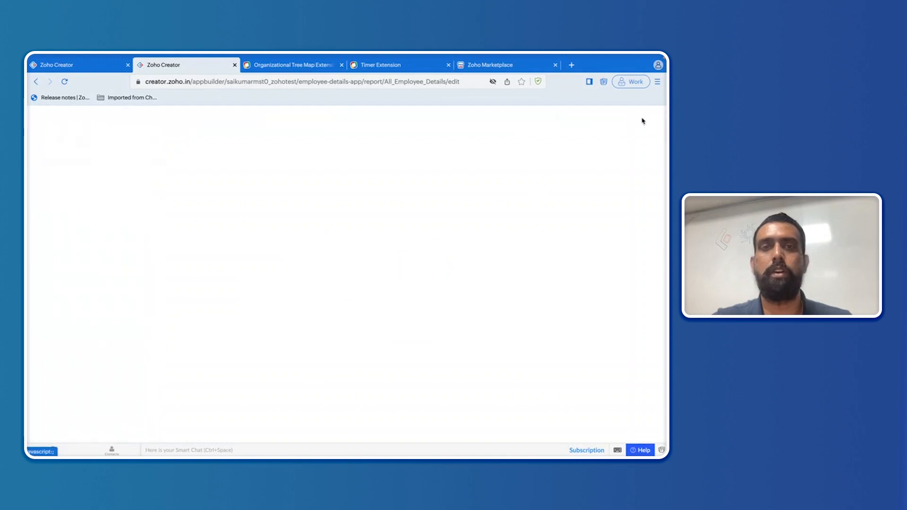
left_click(94, 65)
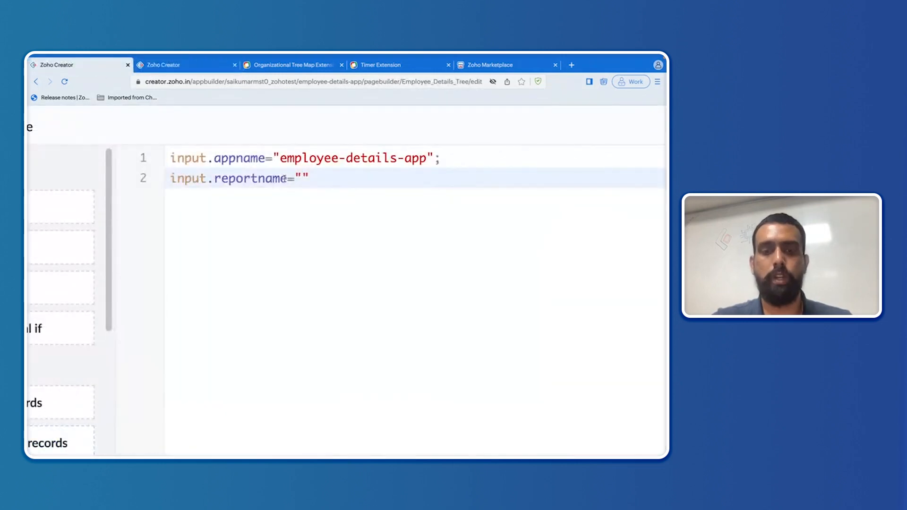
Step: Finish line 2 with the pasted report name, then add line 3 input.employee=""
key("ctrl+v")
type(";")
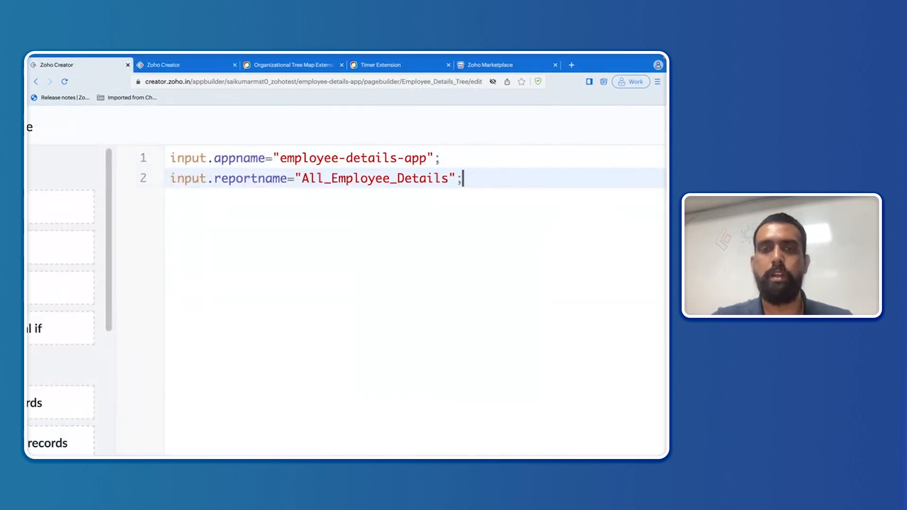
key("Return")
type("input.")
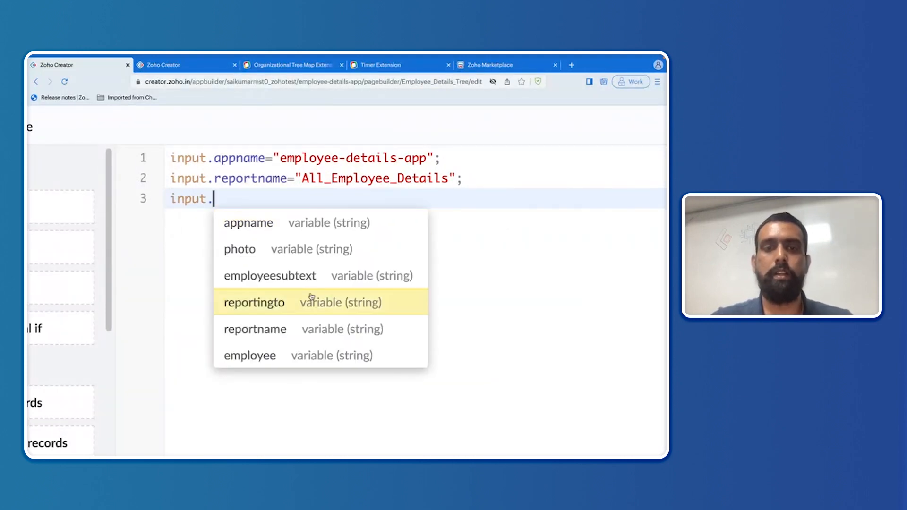
left_click(311, 356)
type("=\"")
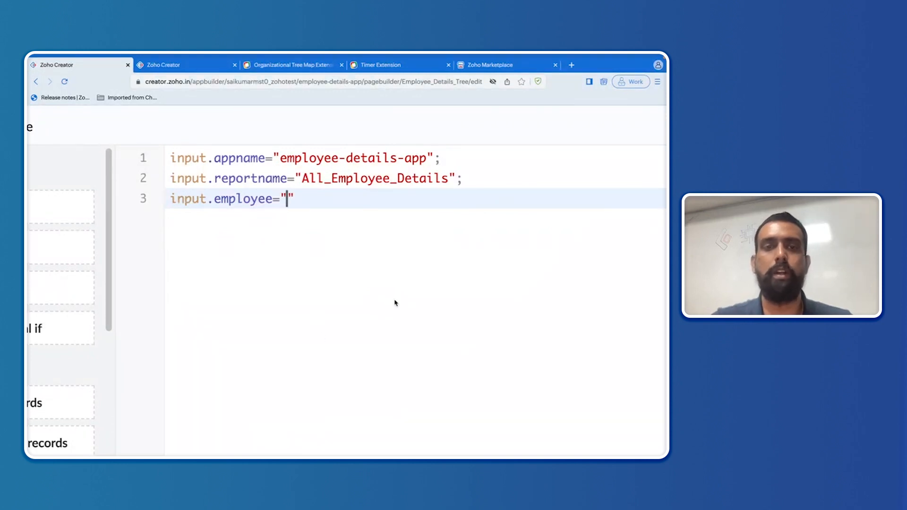
scroll(396, 303, "right", 9)
scroll(396, 302, "down", 5)
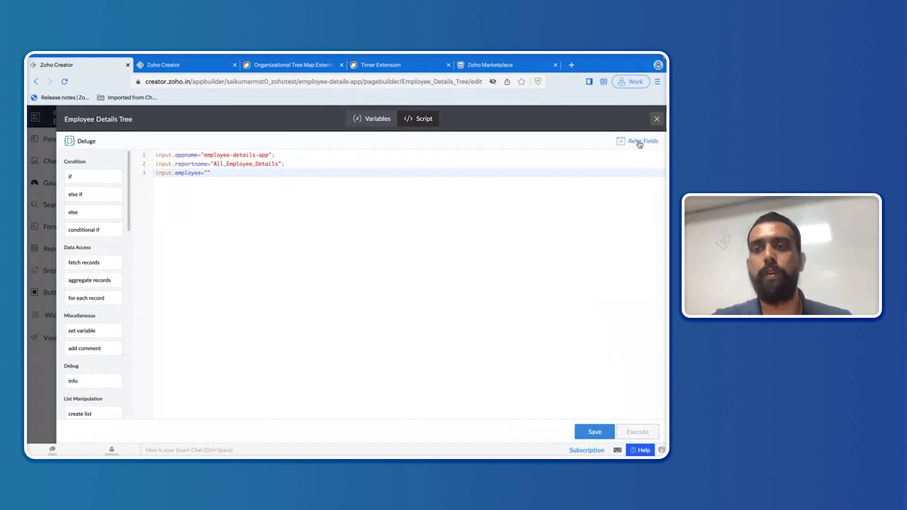
Step: Use Refer Fields to copy Name for line 3, and add line 4 mapping input.photo to Employee_Image
left_click(640, 142)
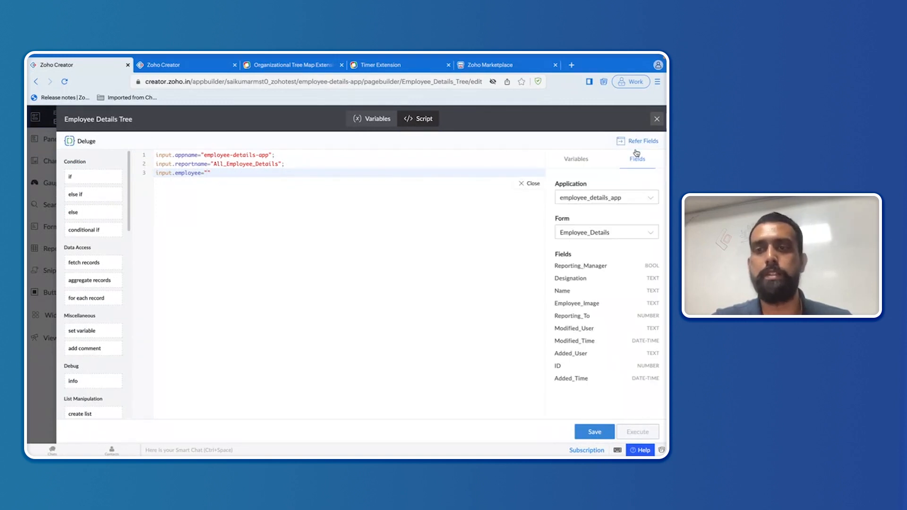
left_click(577, 292)
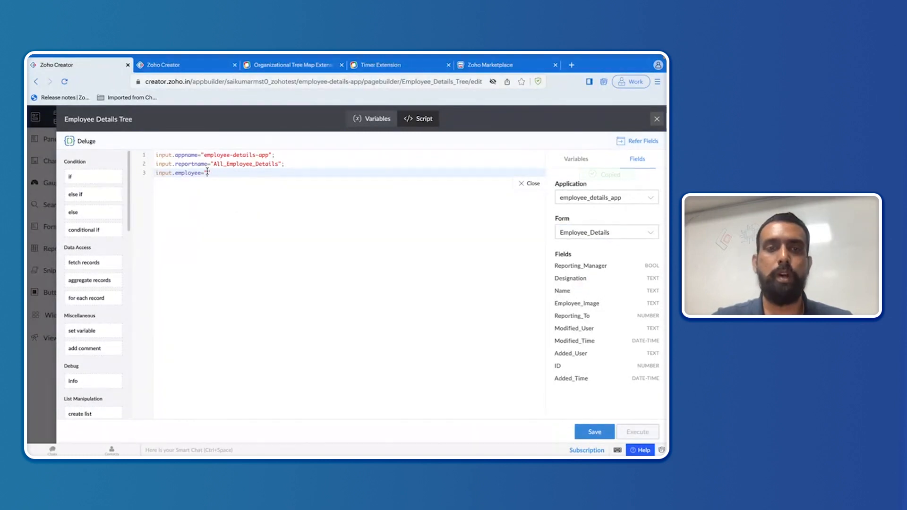
key("Return")
type("input.")
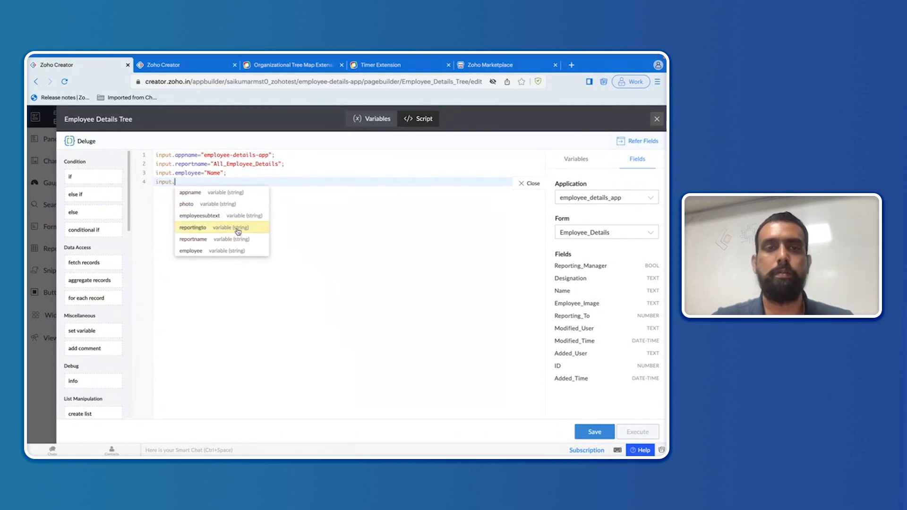
left_click(234, 206)
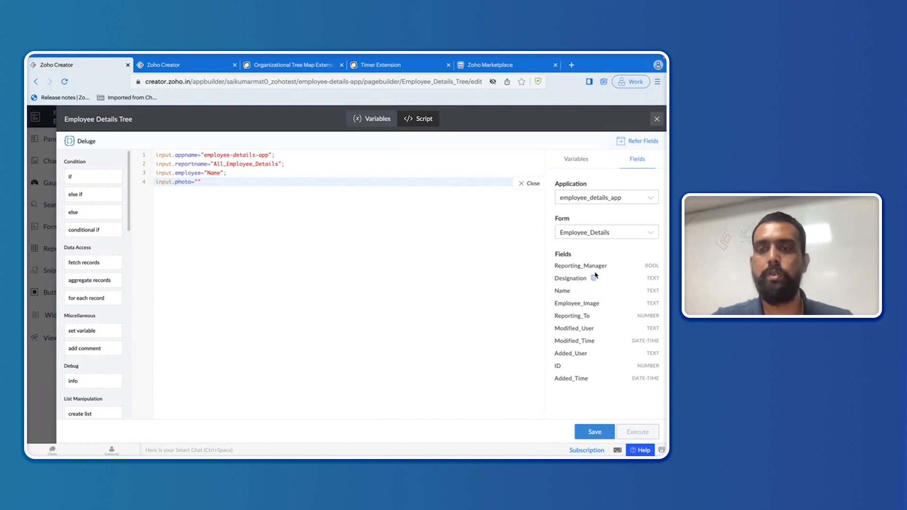
left_click(606, 303)
left_click(197, 182)
key("ctrl+v")
Step: Add line 5 mapping input.reportingto to "Reporting_To"
key("Return")
type("input.")
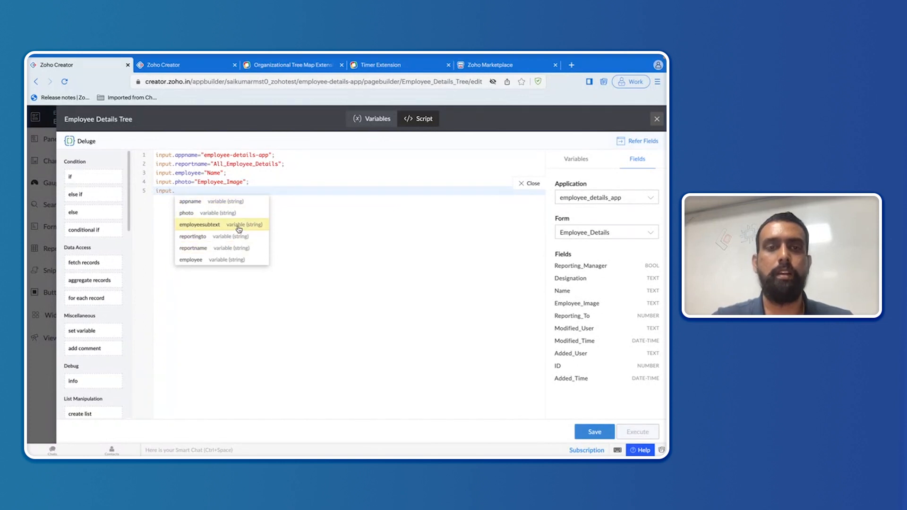
left_click(240, 236)
type("=\"\"")
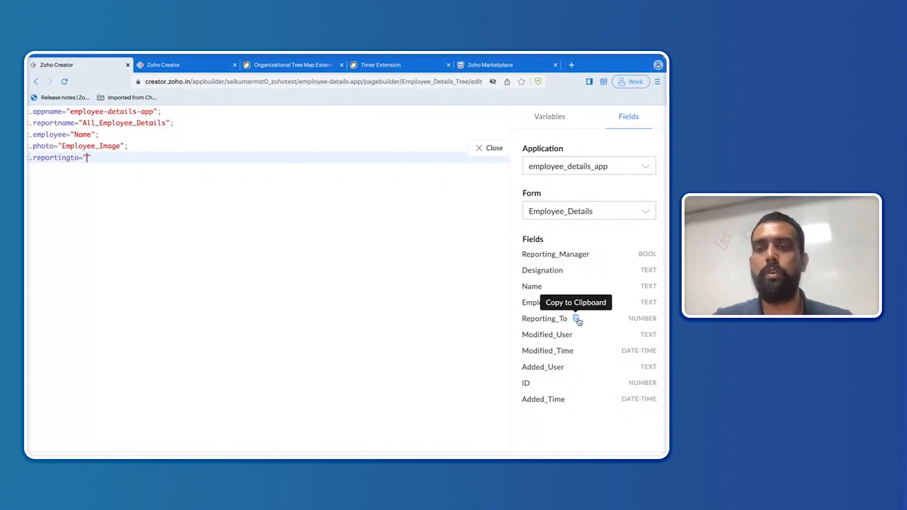
left_click(577, 319)
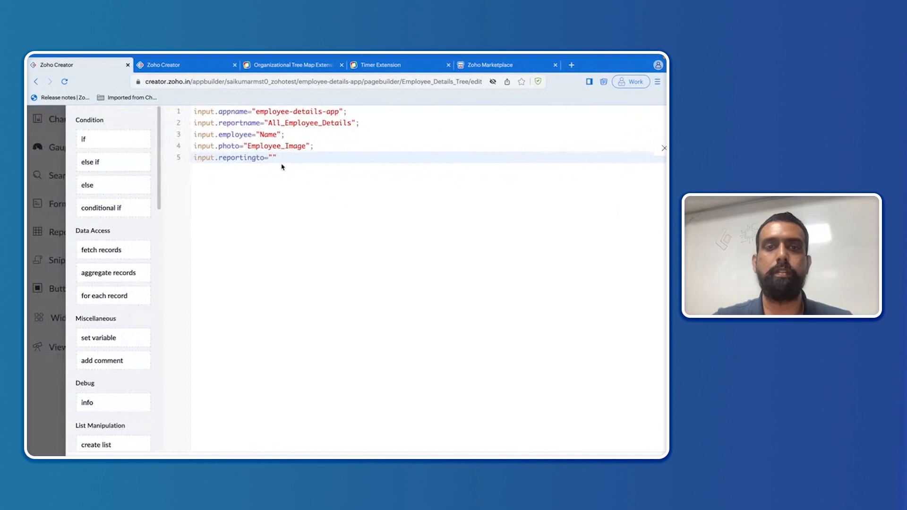
key("ctrl+v")
type("\";")
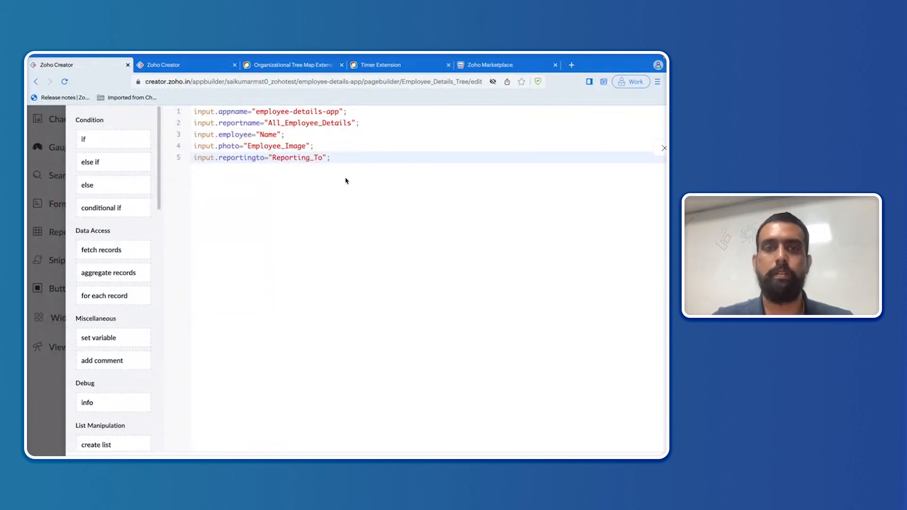
Step: Add line 6 mapping input.employeesubtext to Designation
key("Return")
type("in")
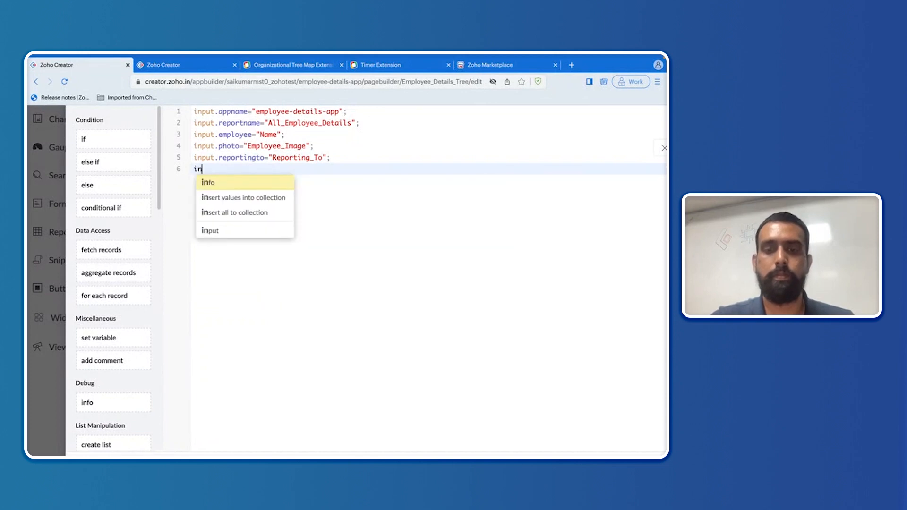
type("put.")
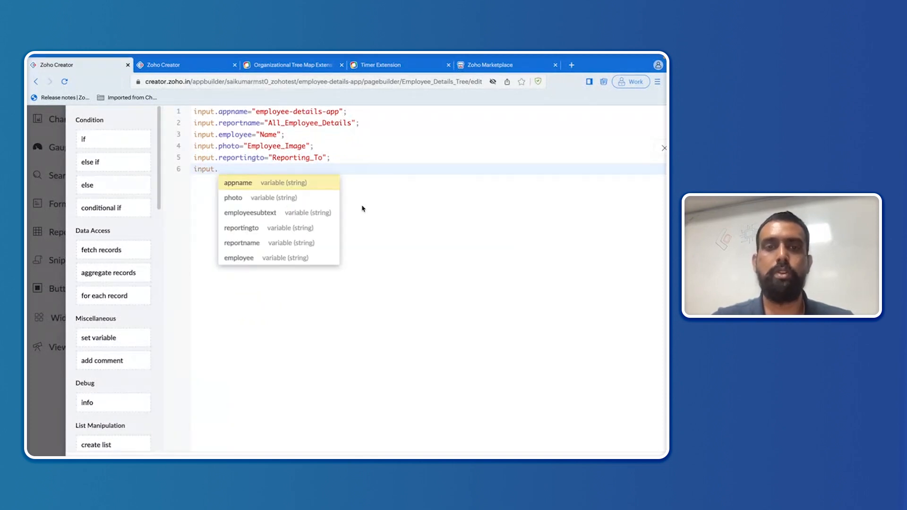
left_click(308, 213)
type("=")
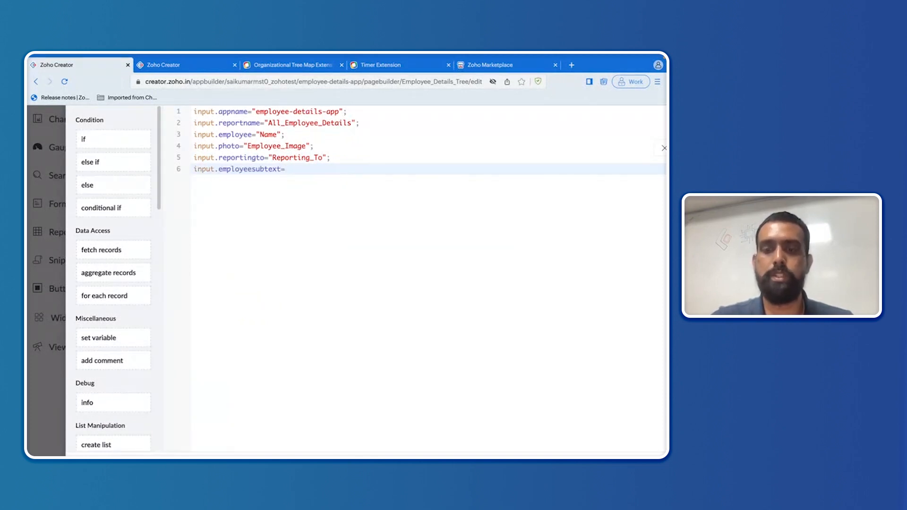
scroll(346, 281, "right", 4)
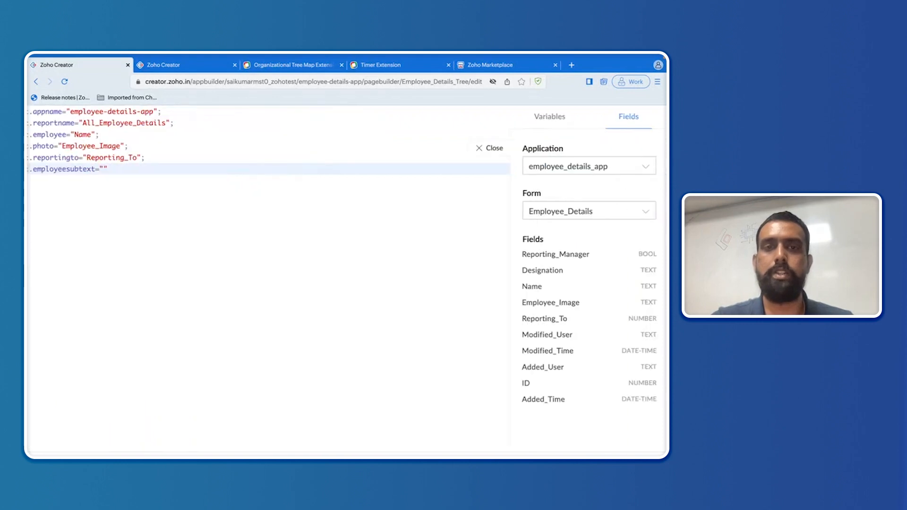
left_click(572, 273)
left_click(105, 169)
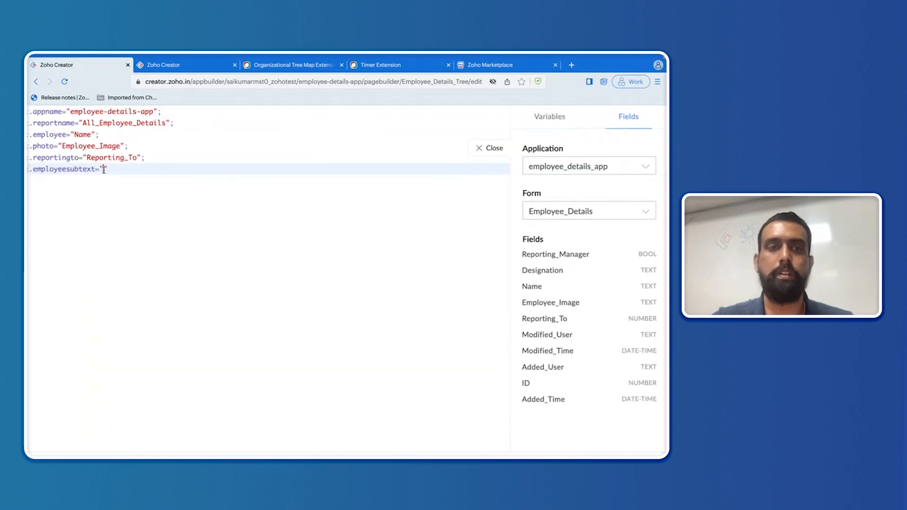
key("ctrl+v")
left_click(171, 164)
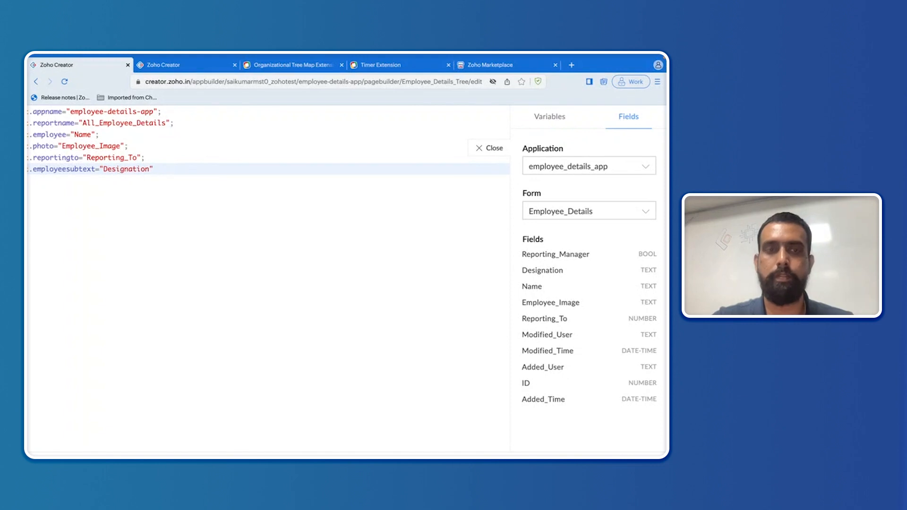
scroll(149, 203, "down", 3)
Step: Close the field list, save the widget script, close the editor, and finish the tree page
left_click(520, 185)
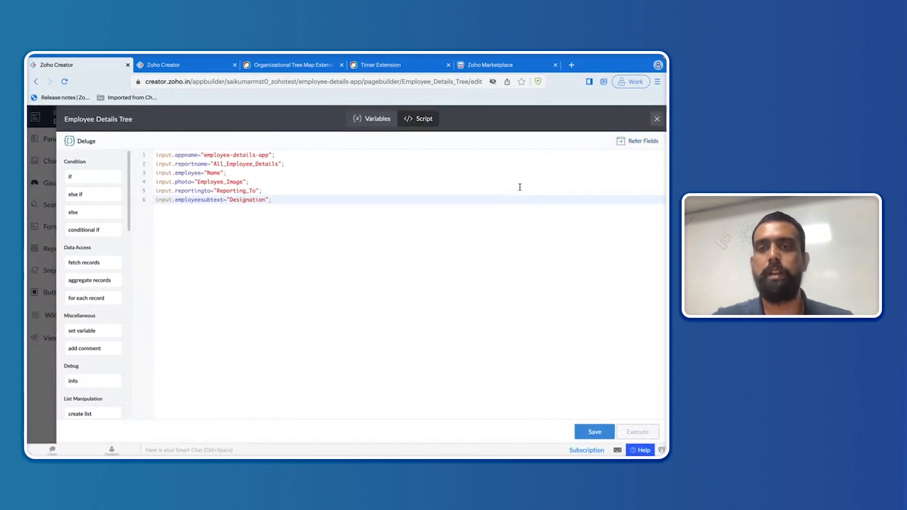
left_click(594, 433)
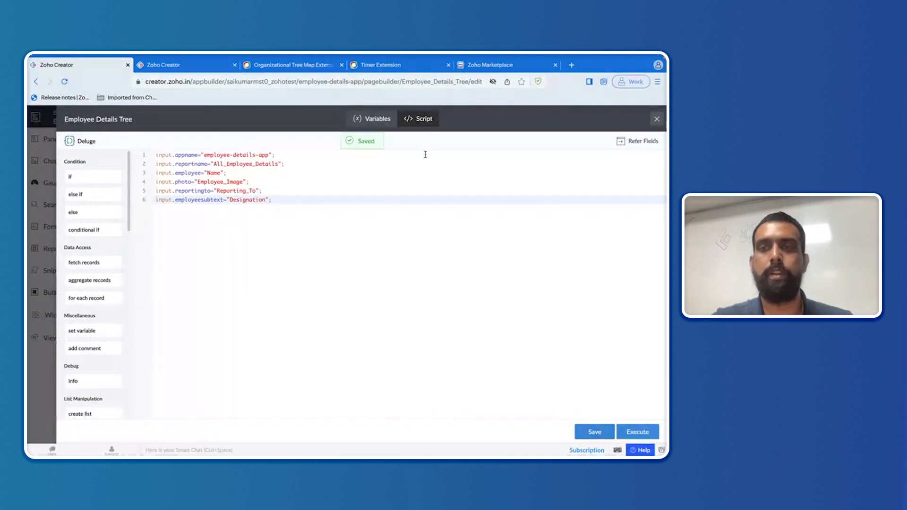
left_click(656, 120)
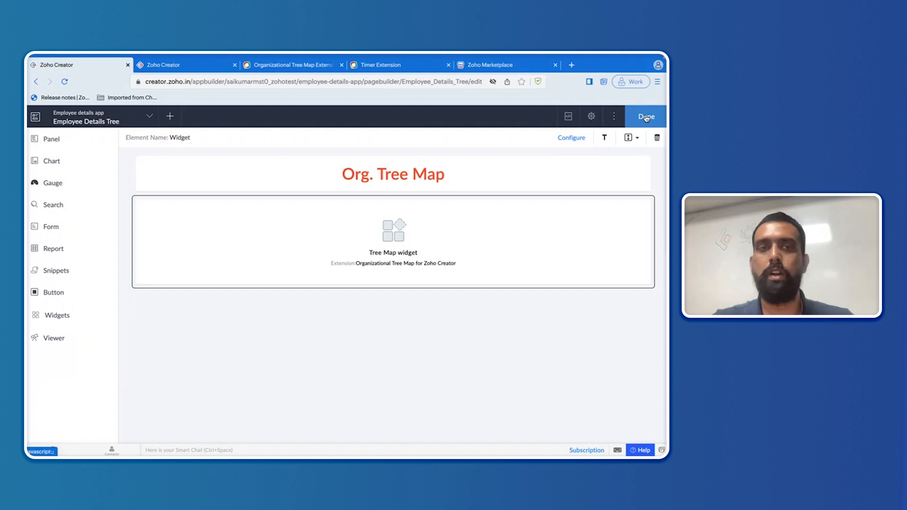
left_click(647, 118)
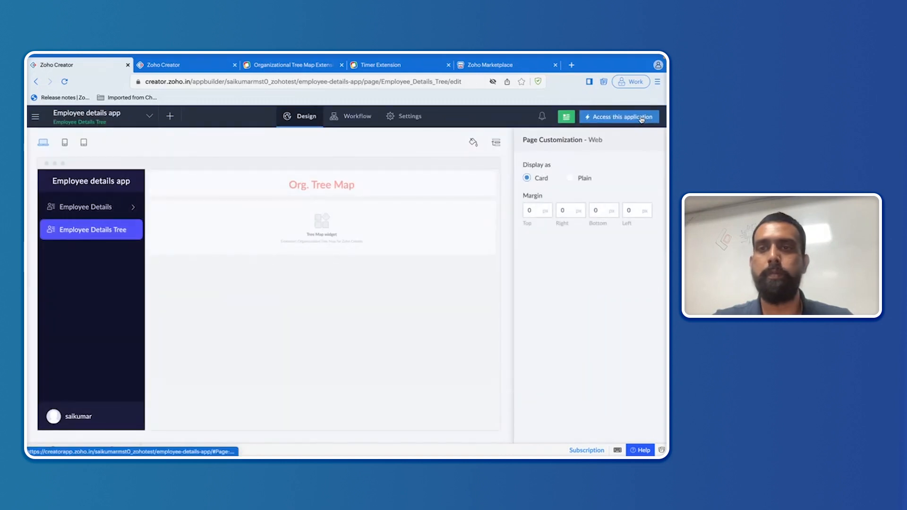
Step: Launch the live app to view the tree page, then open the Employee Details entry form
left_click(630, 121)
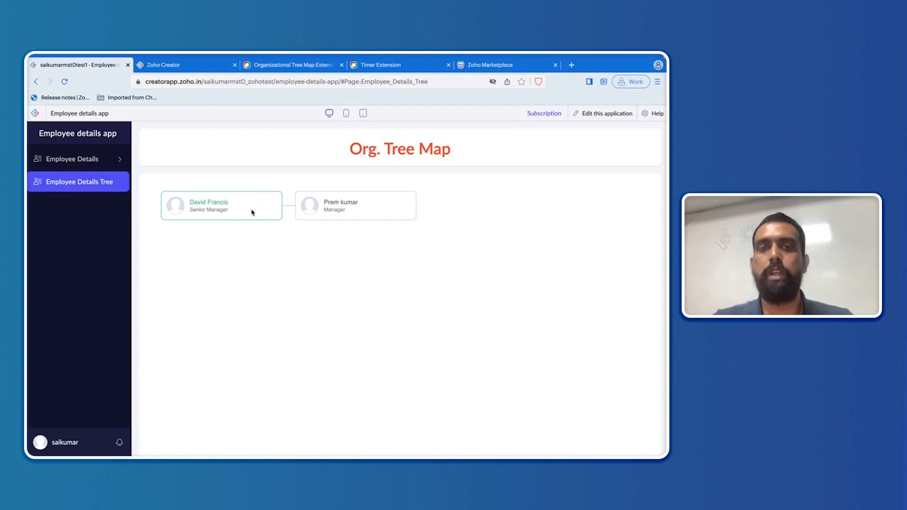
left_click(105, 164)
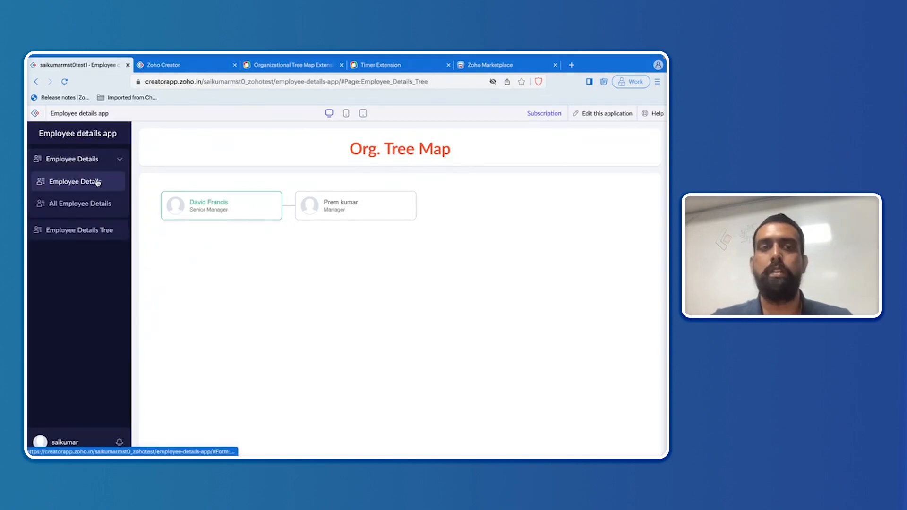
left_click(98, 182)
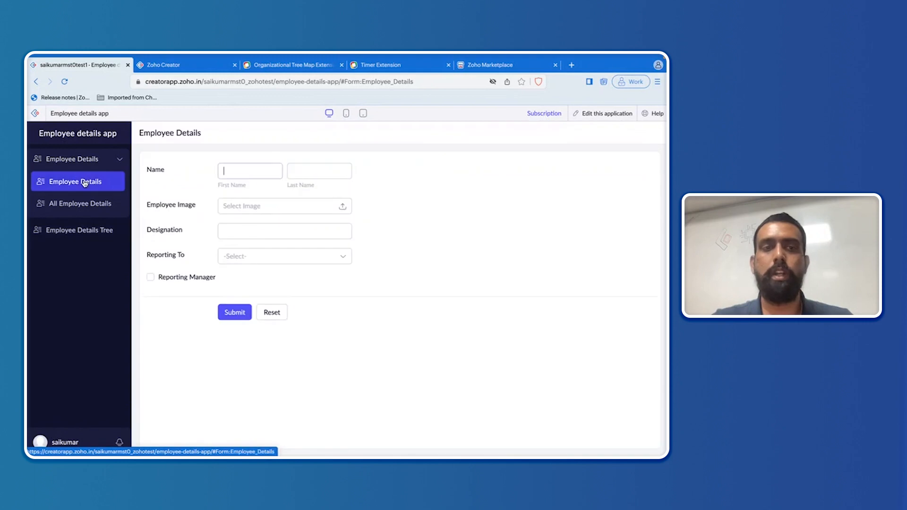
Step: Submit a new employee's first and last name with designation IT Head and Reporting Manager ticked, then view the tree map
left_click(246, 173)
key("Tab")
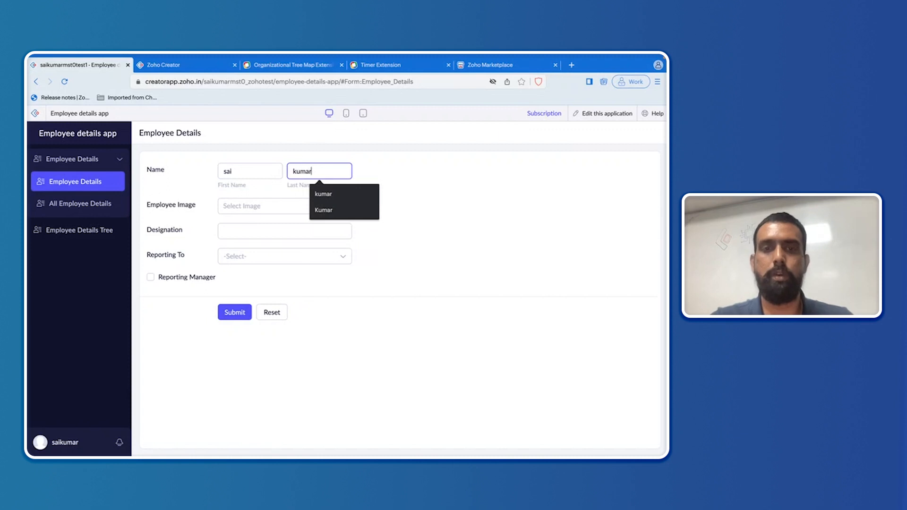
left_click(252, 227)
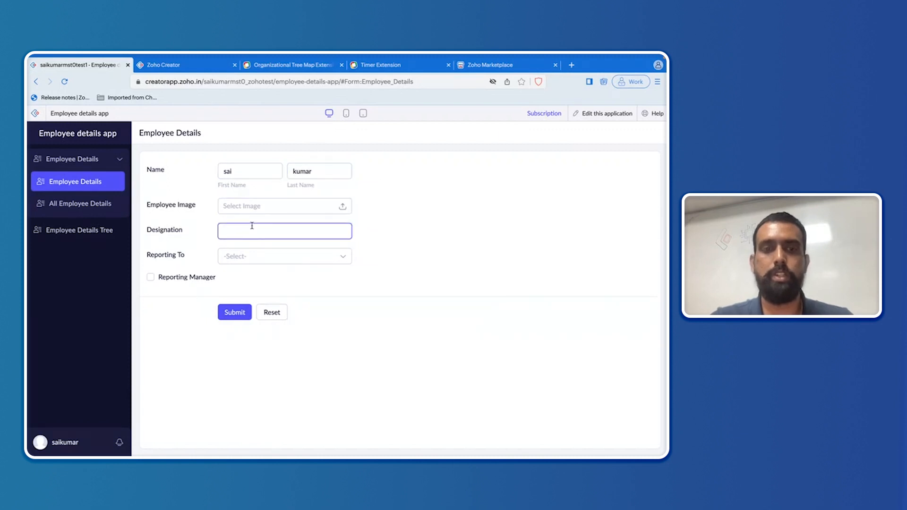
type("IT")
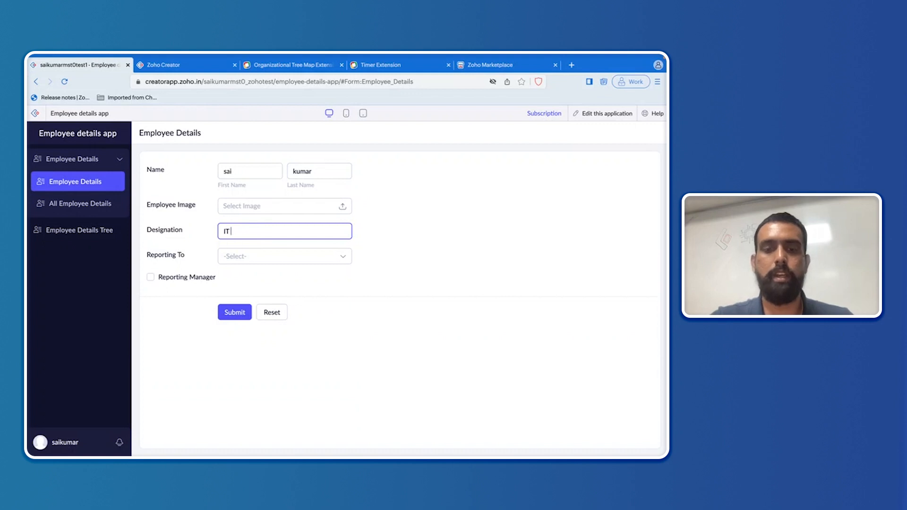
type(" Head")
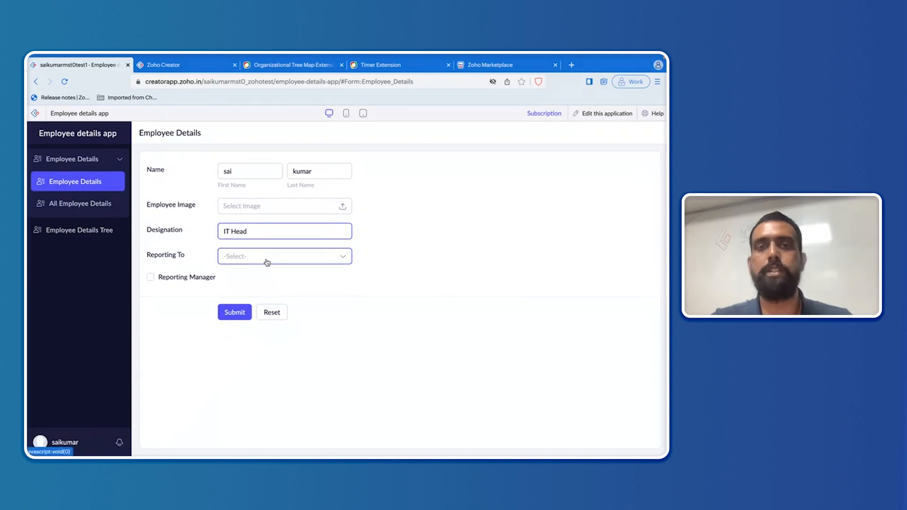
left_click(151, 279)
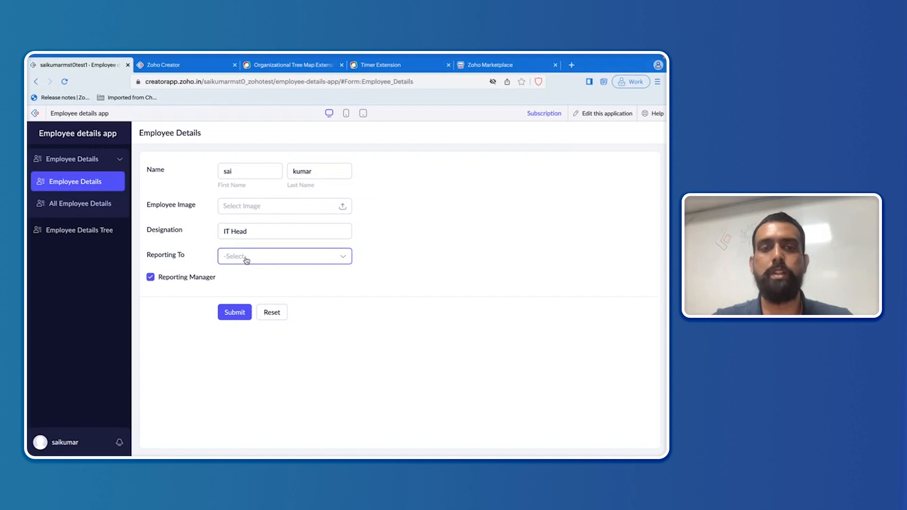
scroll(289, 245, "up", 3)
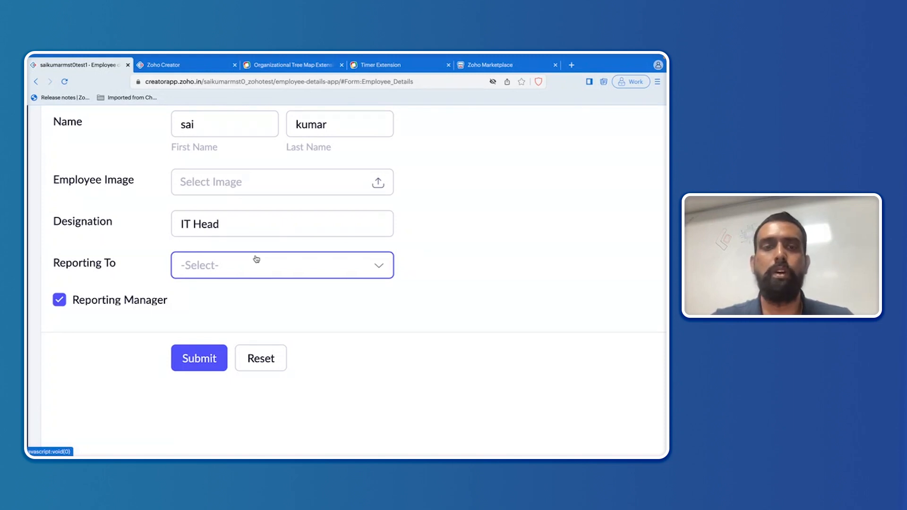
scroll(257, 259, "down", 3)
left_click(235, 313)
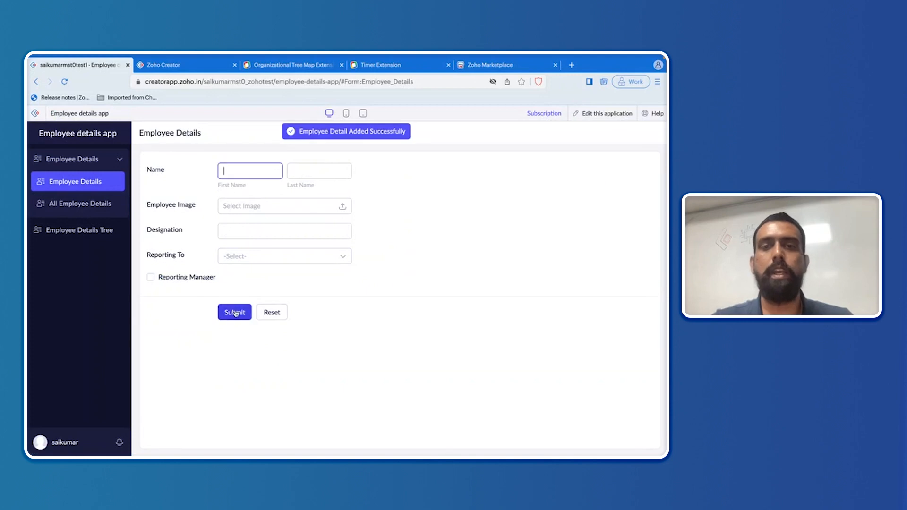
left_click(88, 231)
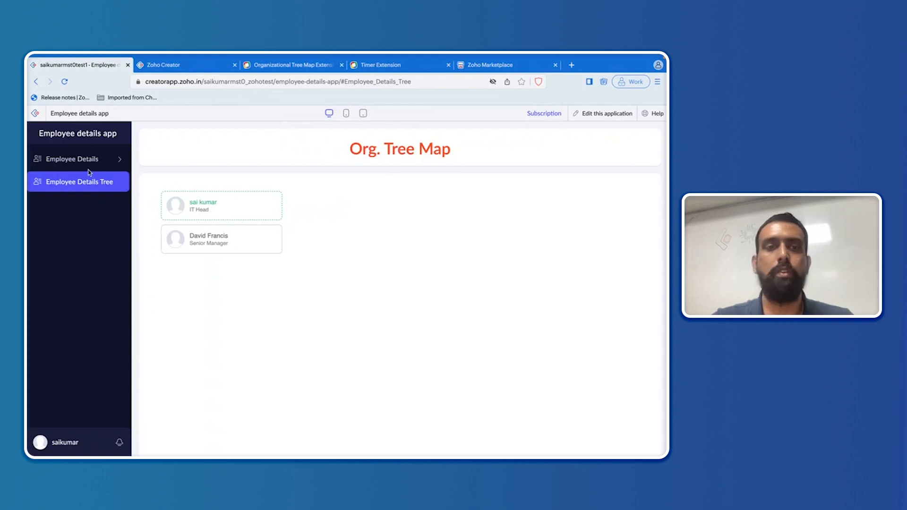
Step: Open the Employee Details form and enter the new employee's first and last name and a designation
left_click(76, 159)
left_click(85, 183)
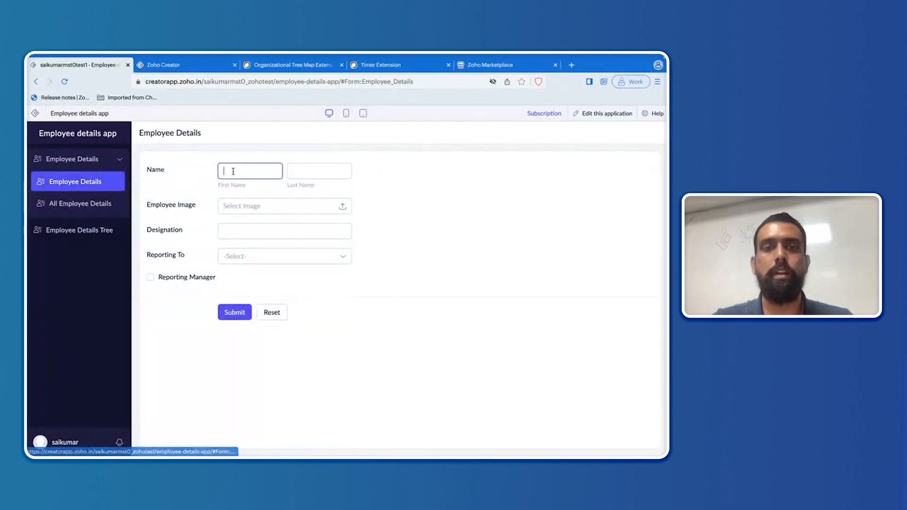
left_click(245, 172)
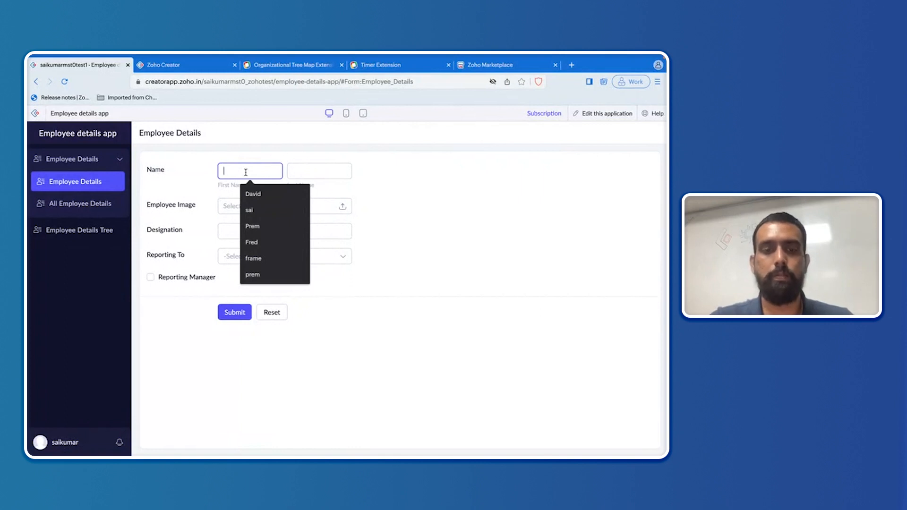
type("Abi")
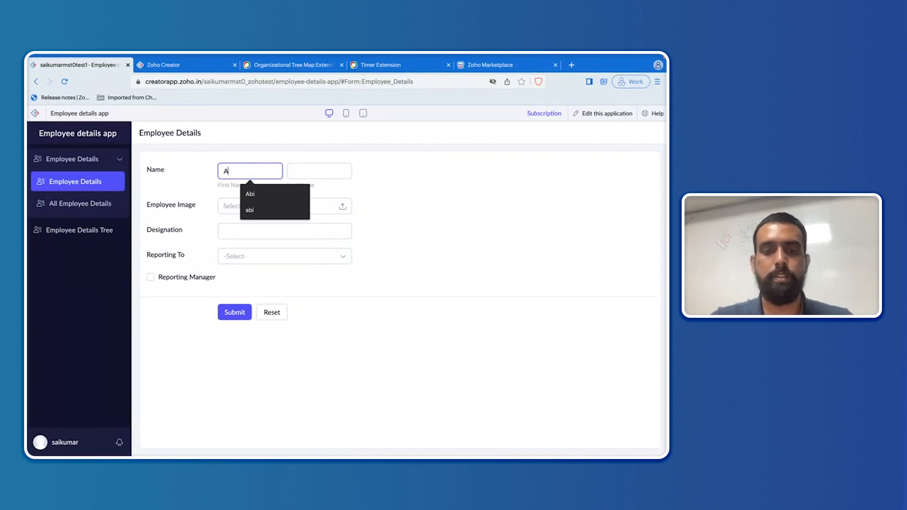
left_click(321, 169)
type("k")
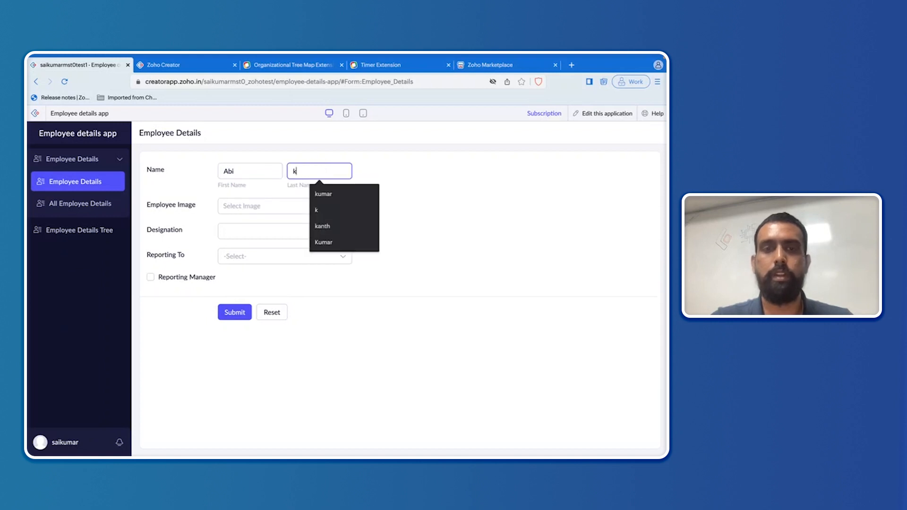
left_click(245, 231)
type("CEO")
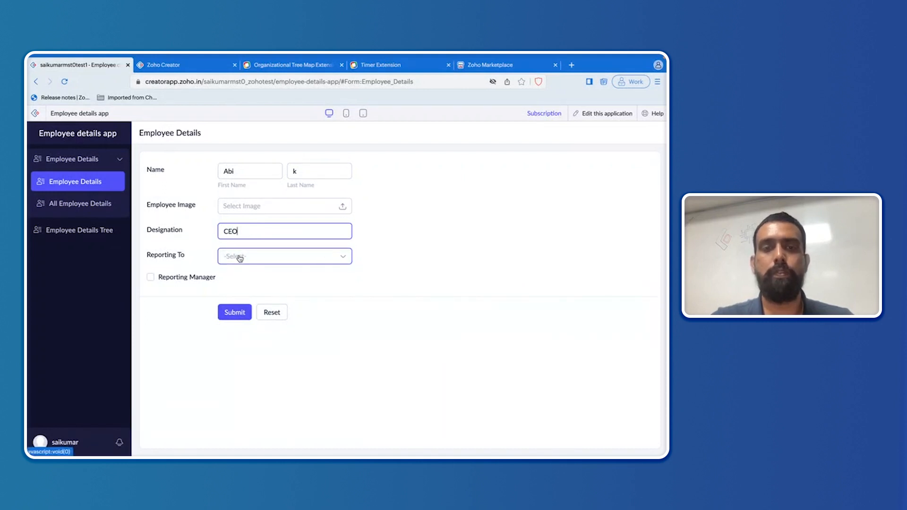
left_click(253, 256)
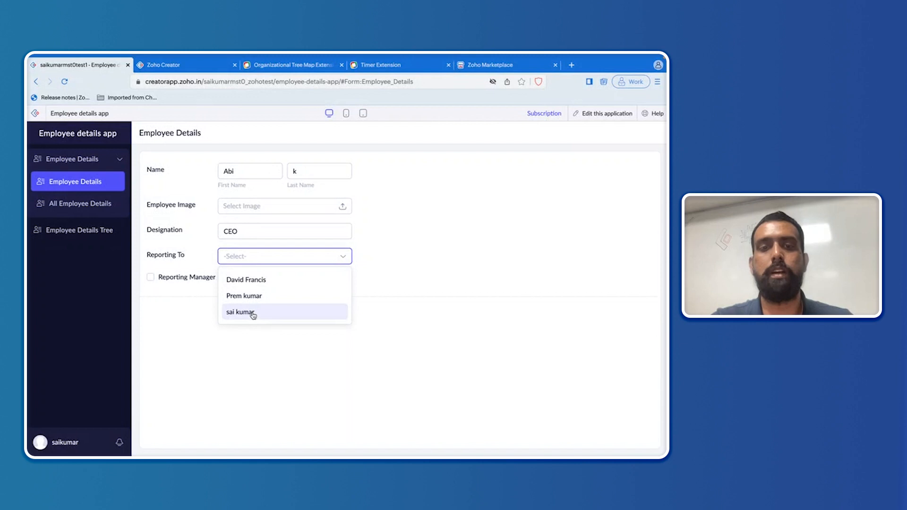
Step: Change the designation from CEO to Manager, set Reporting To the IT Head, submit, and view the tree
left_click(249, 234)
double_click(249, 234)
key("BackSpace")
type("Manager")
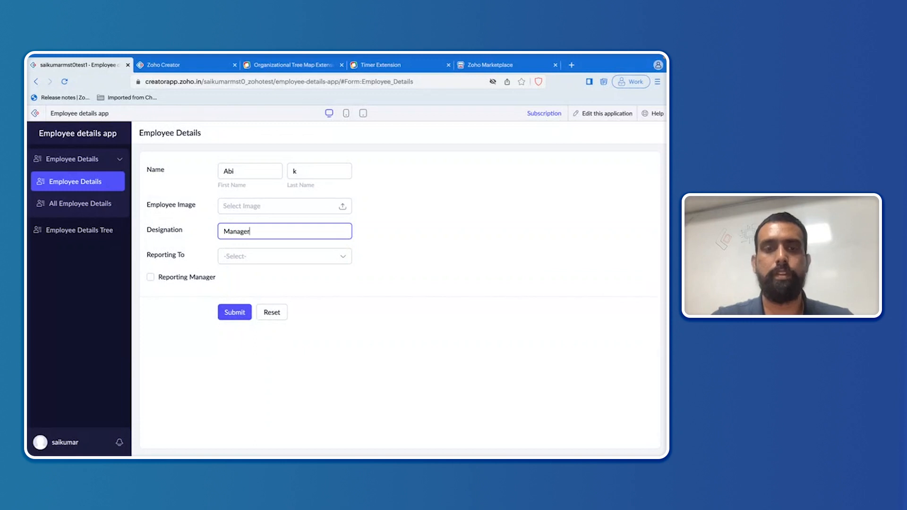
left_click(223, 257)
left_click(251, 313)
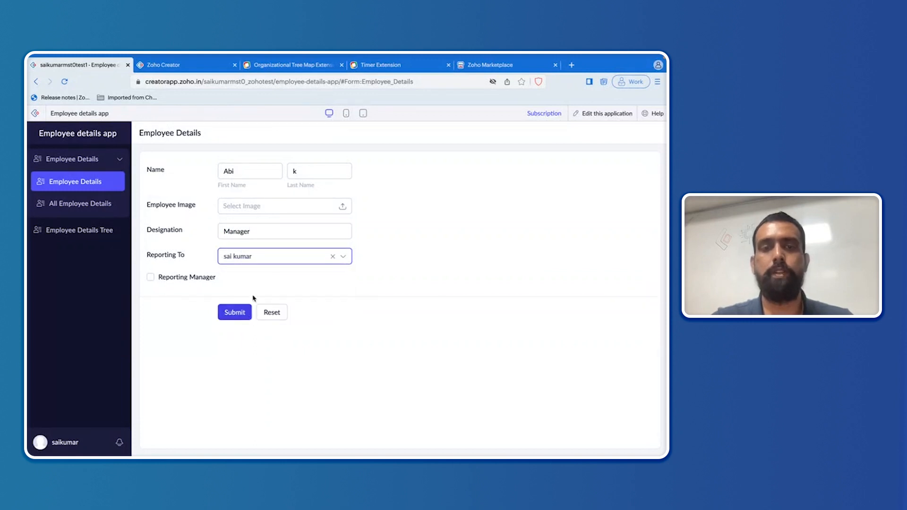
left_click(244, 318)
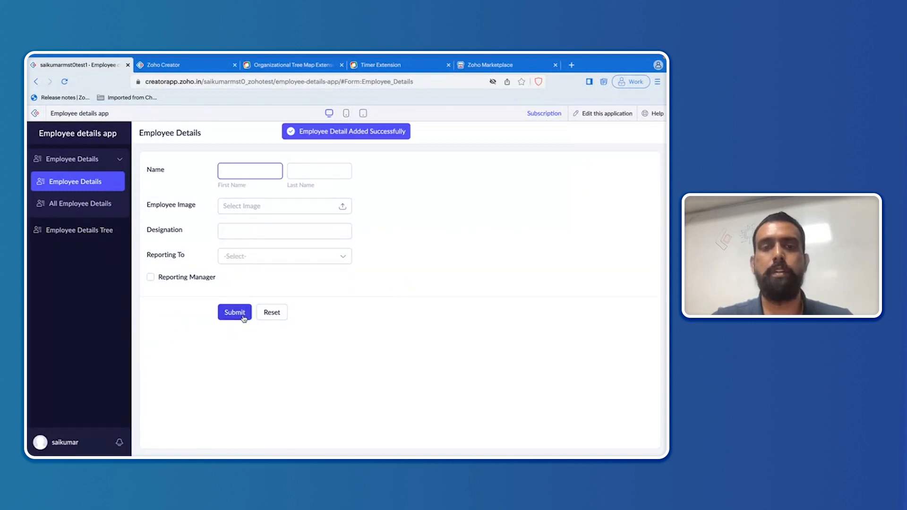
left_click(105, 230)
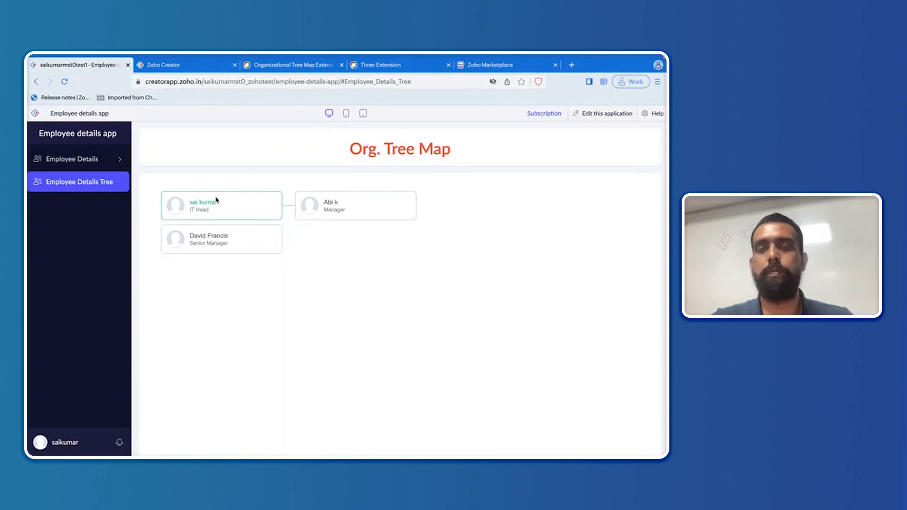
Step: Expand a manager's card on the Org. Tree Map, reopen the entry form, then return to Creator home
left_click(211, 244)
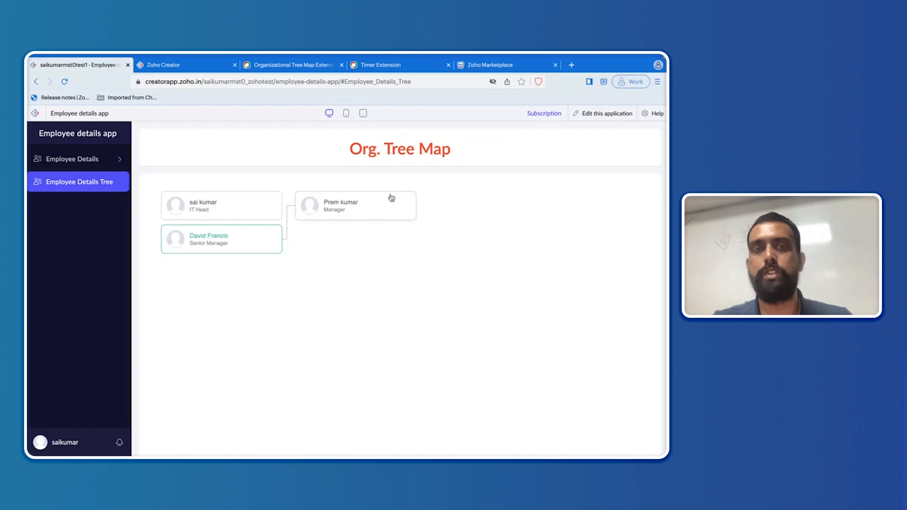
left_click(95, 161)
left_click(92, 187)
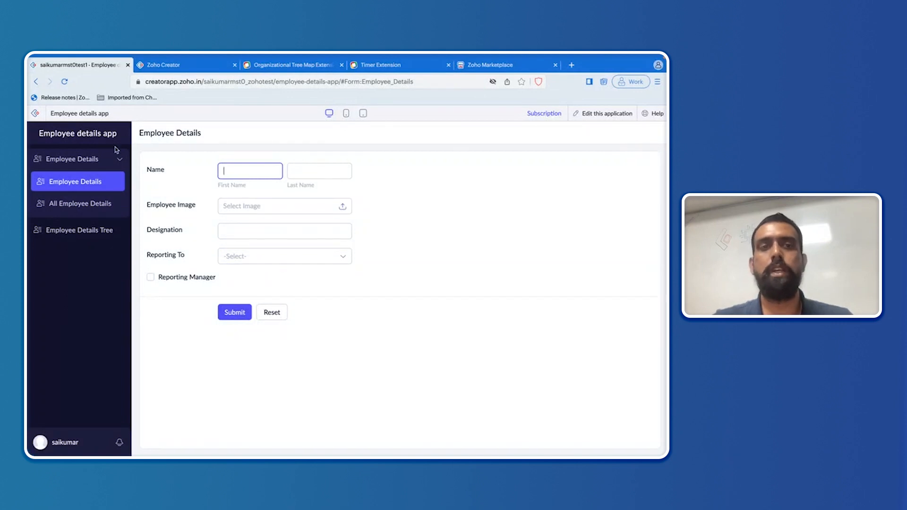
left_click(36, 114)
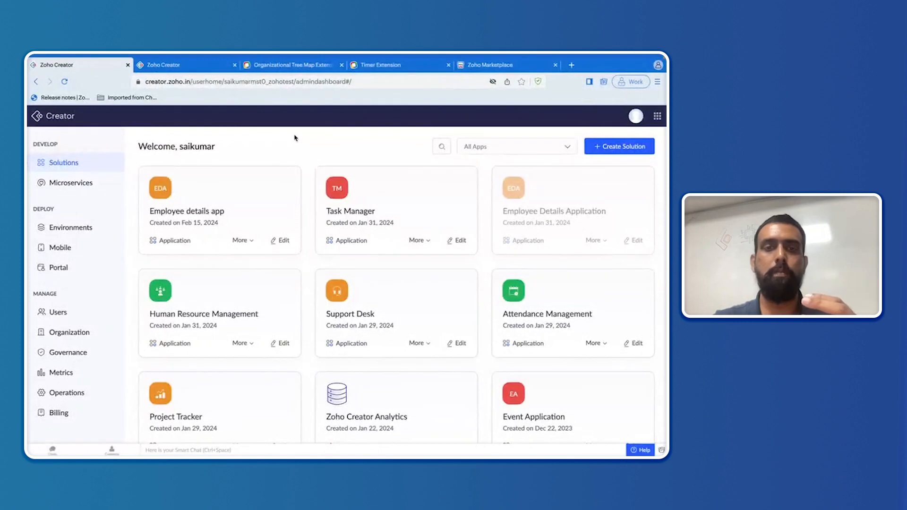
Step: Launch the Human Resource Management application from the Creator dashboard
left_click(257, 295)
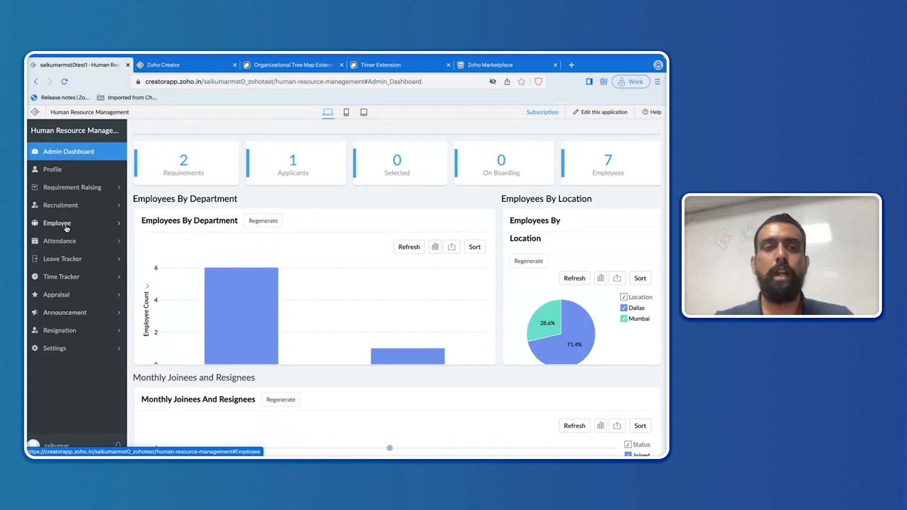
Step: Preview the HR app's Add Employee form, then return to the Admin Dashboard
left_click(67, 229)
left_click(68, 240)
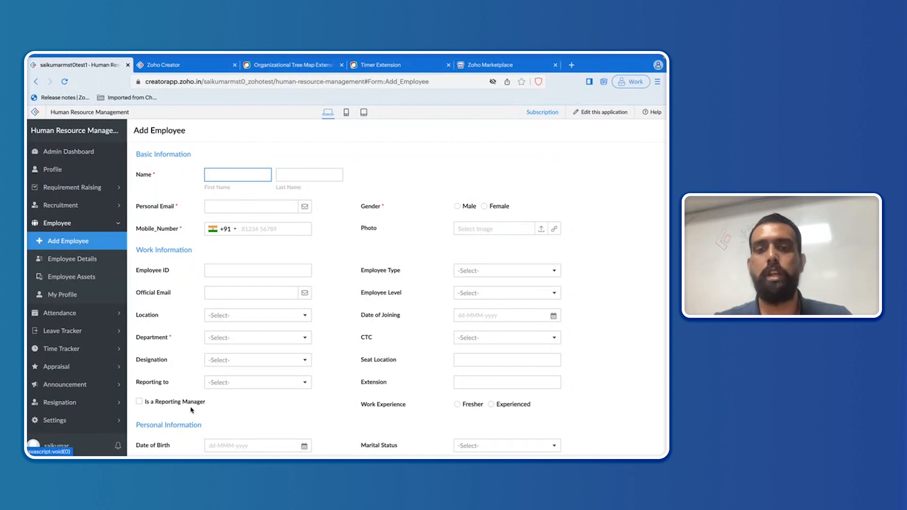
scroll(191, 410, "down", 3)
scroll(191, 411, "up", 2)
scroll(192, 410, "up", 2)
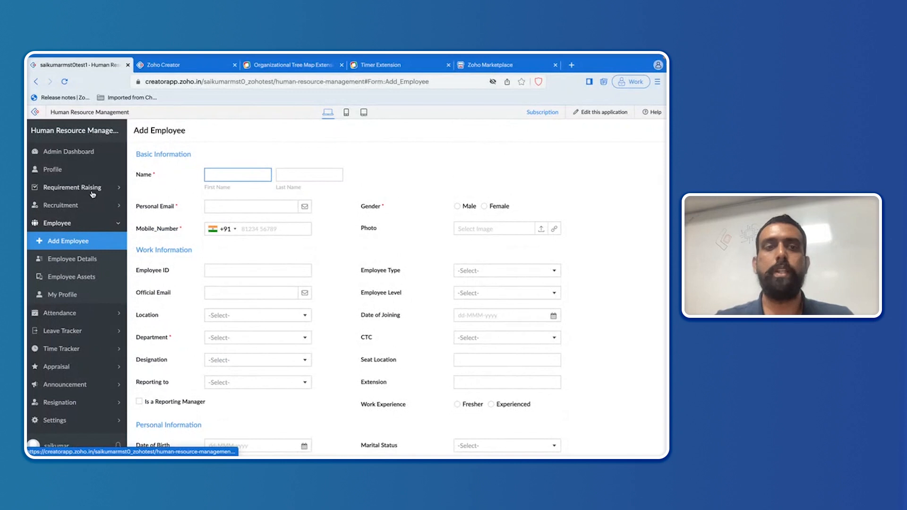
left_click(98, 152)
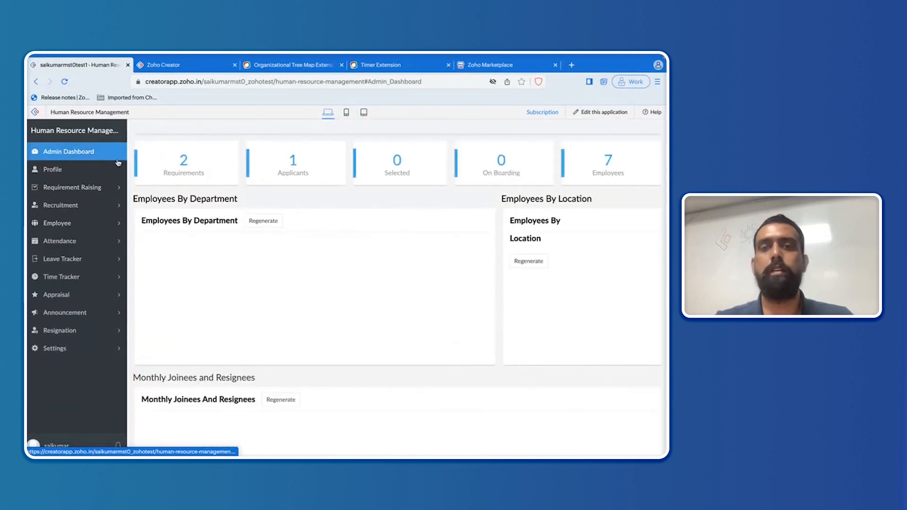
Step: Expand two managers' cards in the dashboard org tree, then exit to Creator home and advance to Other Use Cases
scroll(415, 172, "down", 4)
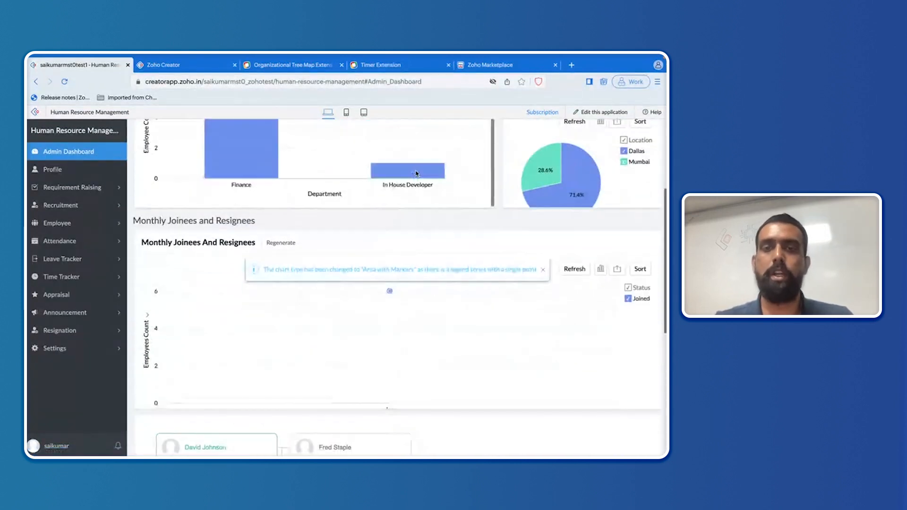
scroll(416, 172, "down", 2)
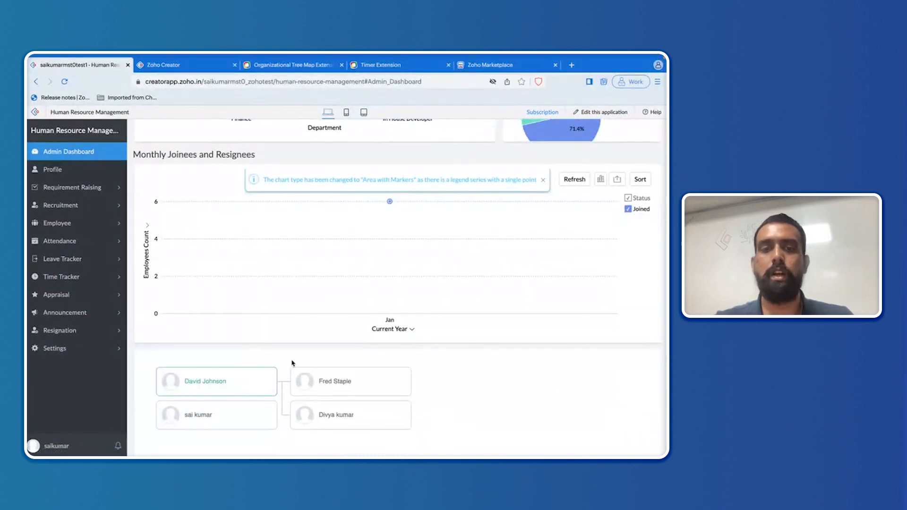
scroll(293, 364, "down", 1)
scroll(292, 363, "down", 1)
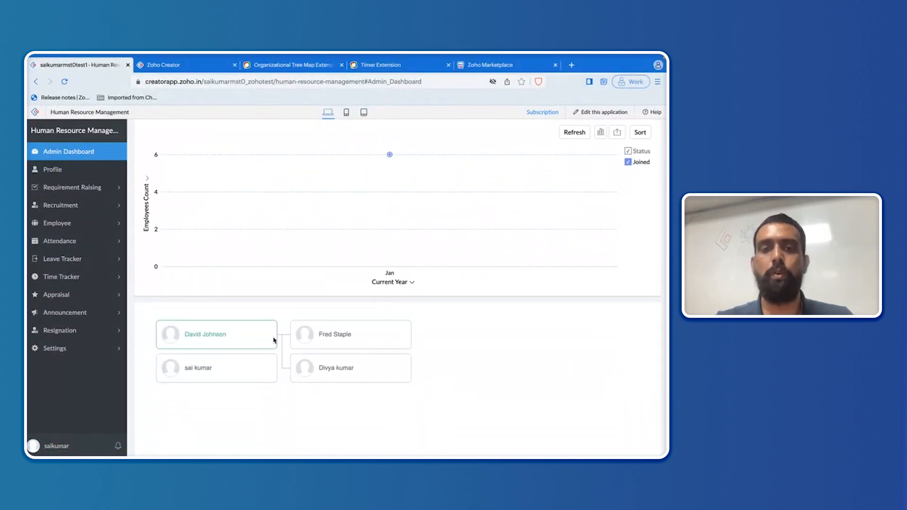
left_click(257, 365)
left_click(251, 335)
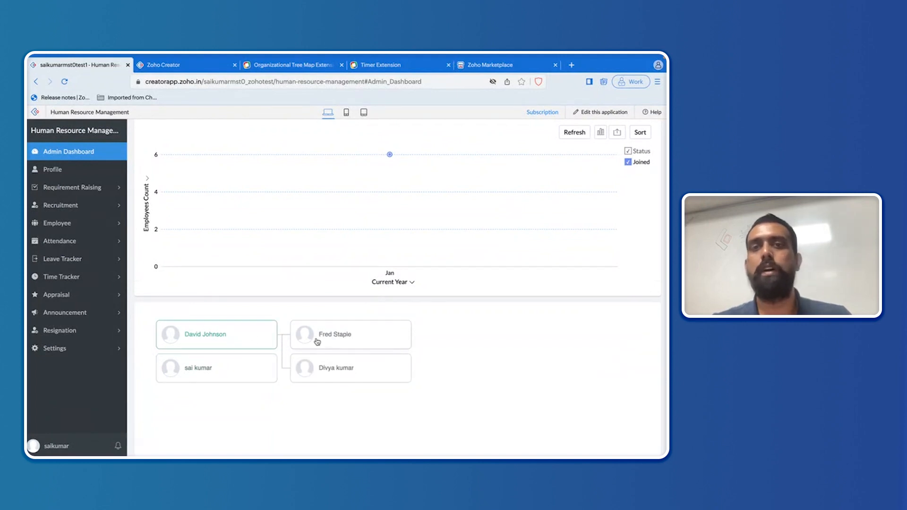
scroll(317, 342, "up", 5)
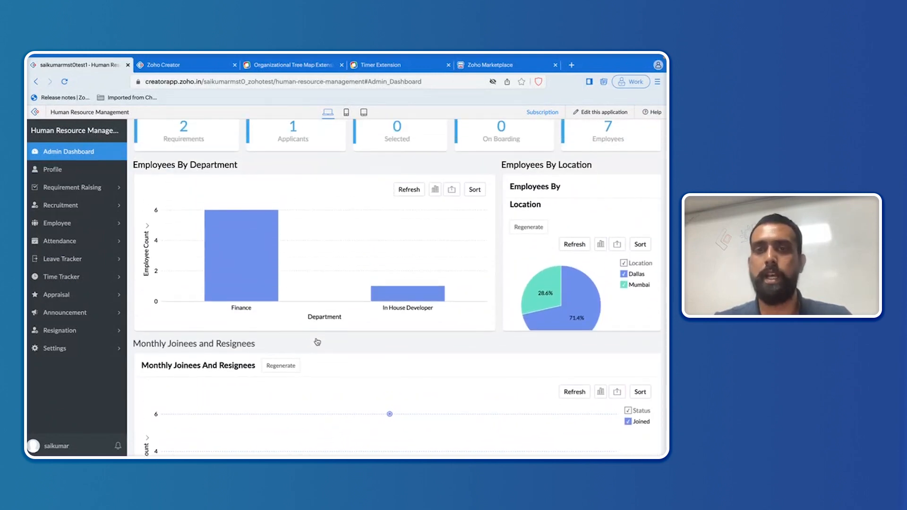
scroll(317, 341, "up", 1)
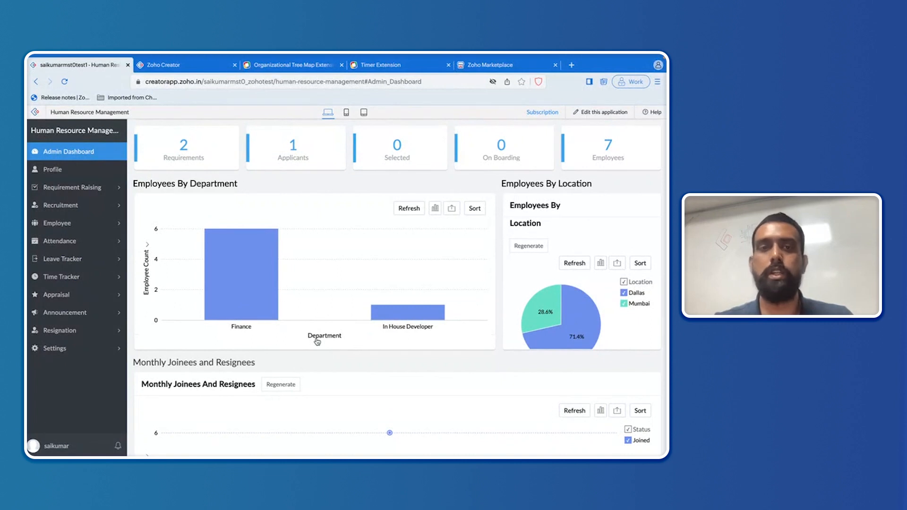
scroll(310, 246, "down", 1)
scroll(310, 247, "down", 5)
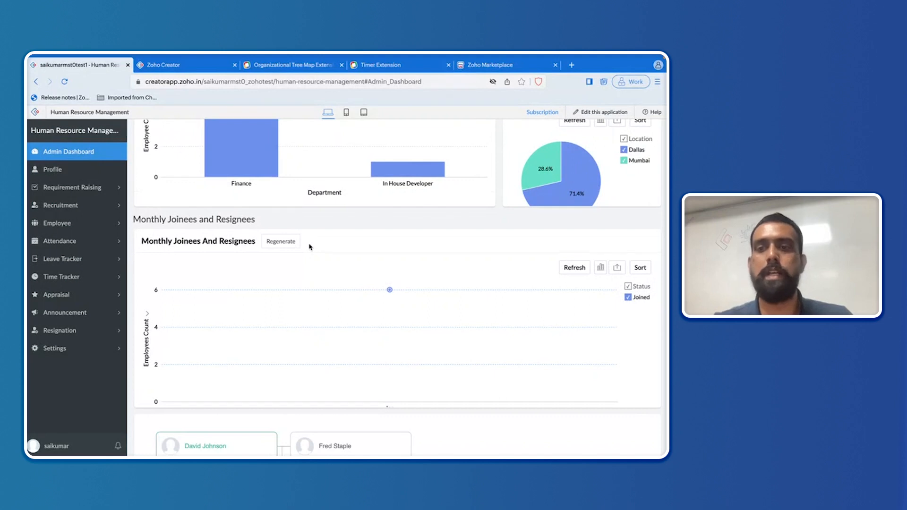
scroll(310, 247, "down", 10)
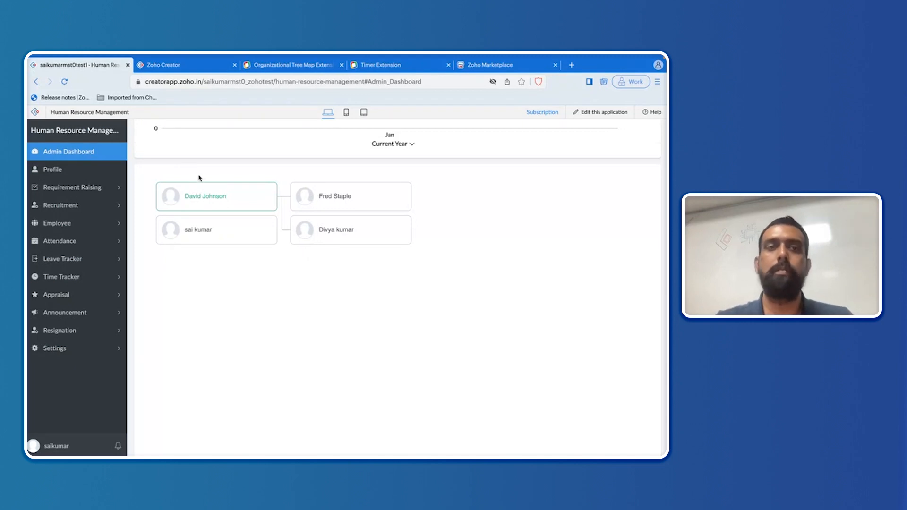
left_click(81, 116)
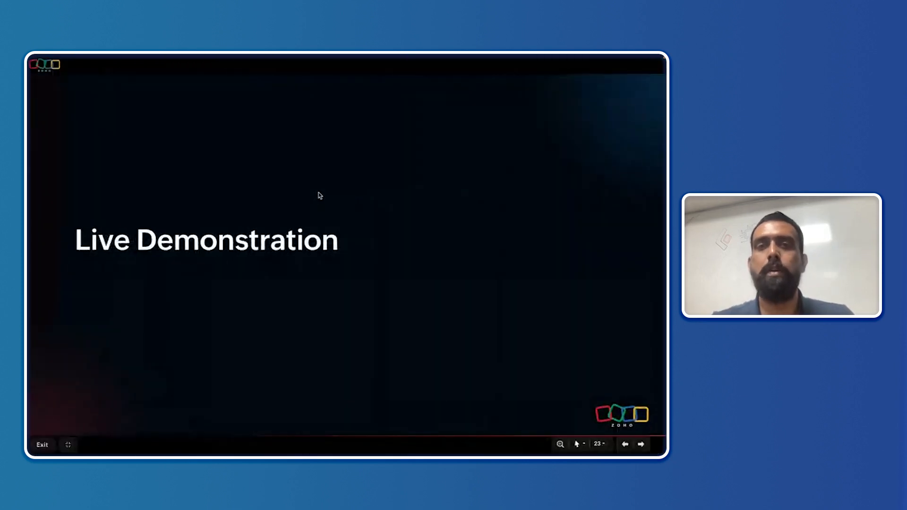
key("Right")
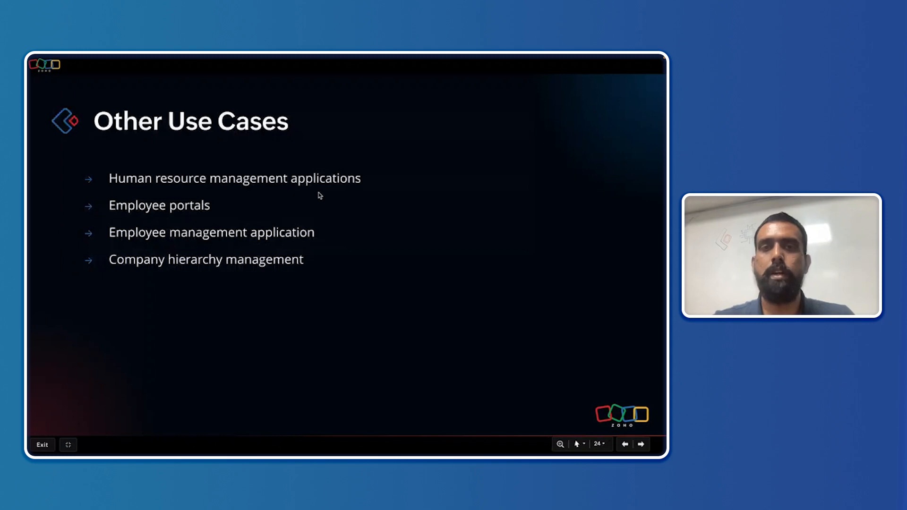
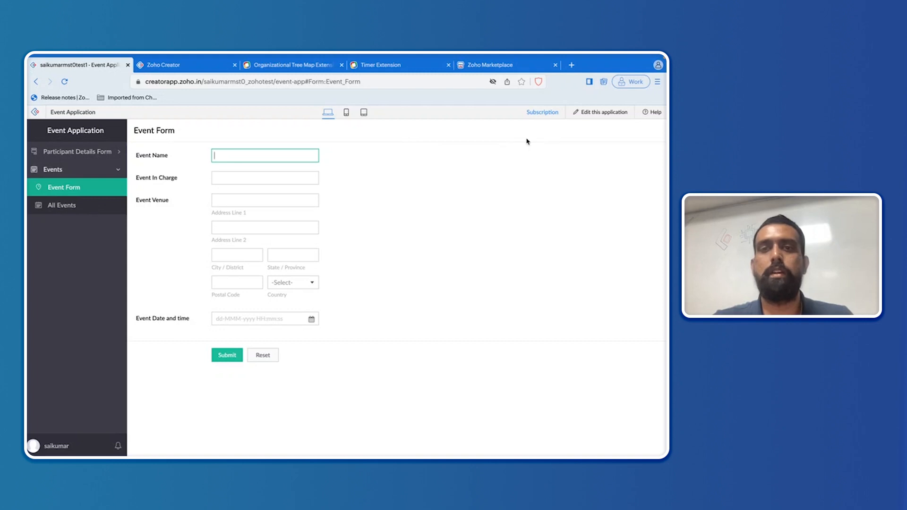
Step: Open the application in the builder and start a new blank page
left_click(607, 114)
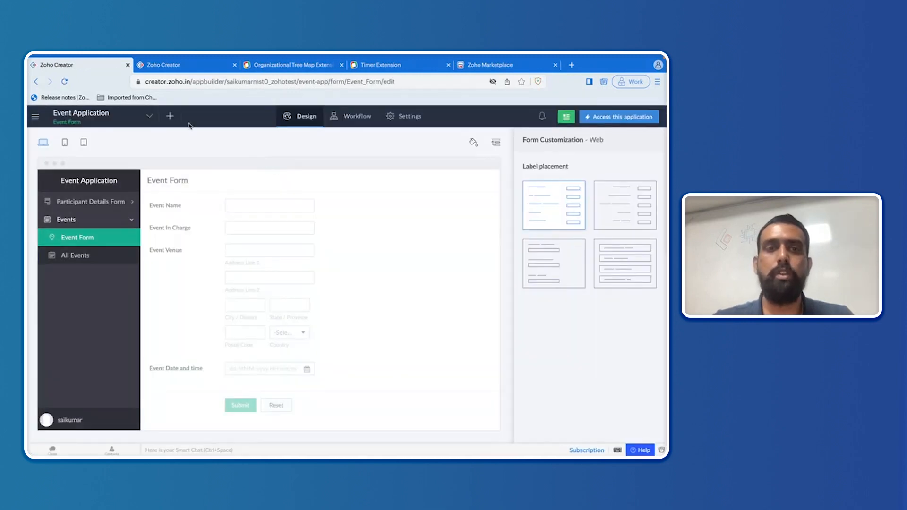
left_click(170, 116)
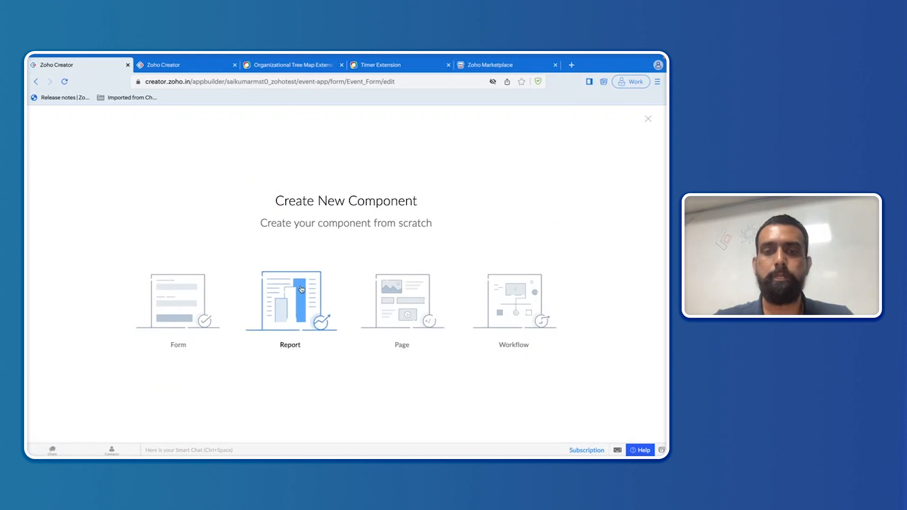
left_click(402, 303)
left_click(271, 315)
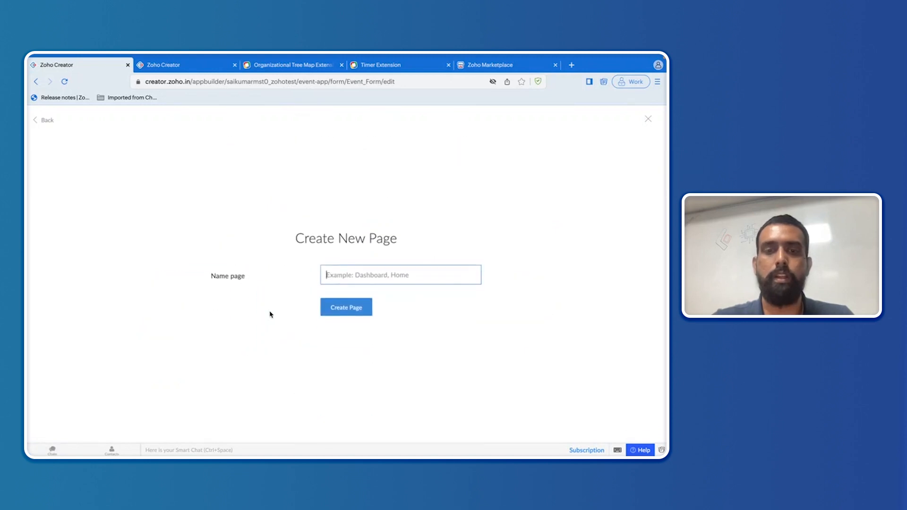
Step: Name the page 'Registration for Events', create it, and drag a Panel onto the canvas
left_click(332, 274)
type("Registration for Events")
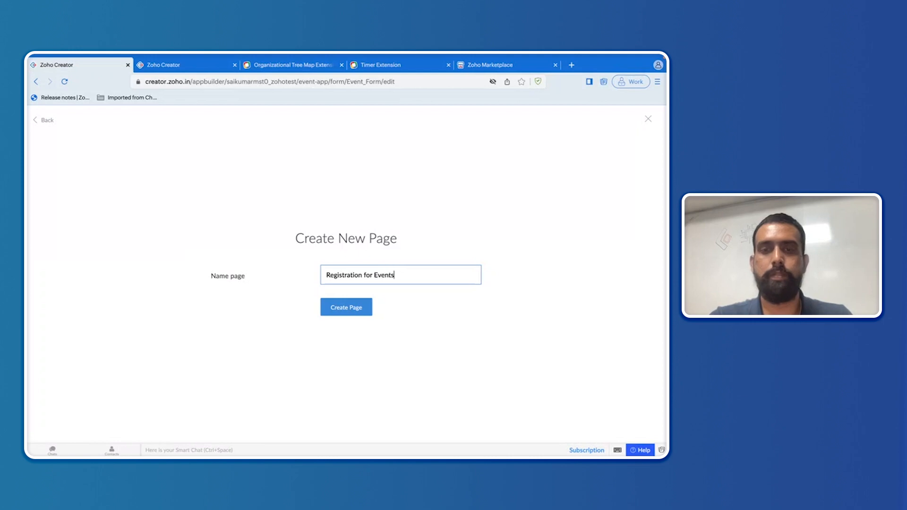
left_click(352, 308)
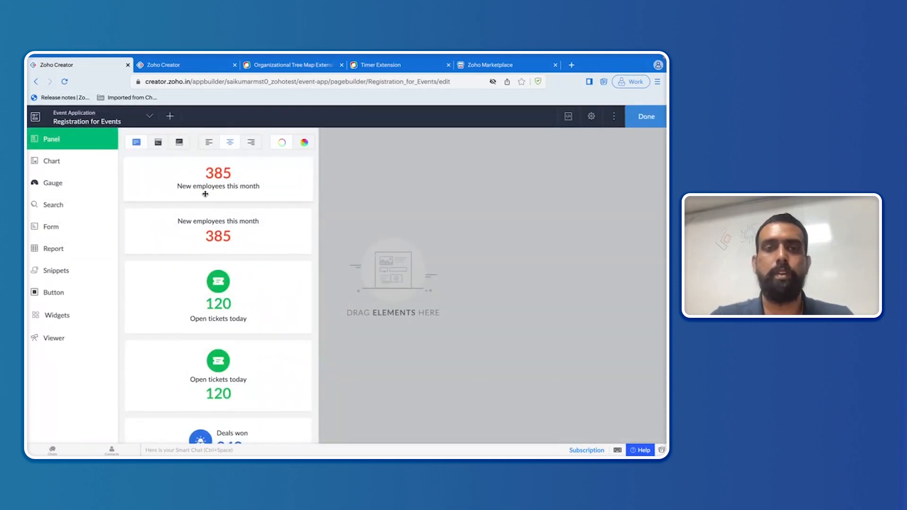
left_click_drag(204, 194, 339, 191)
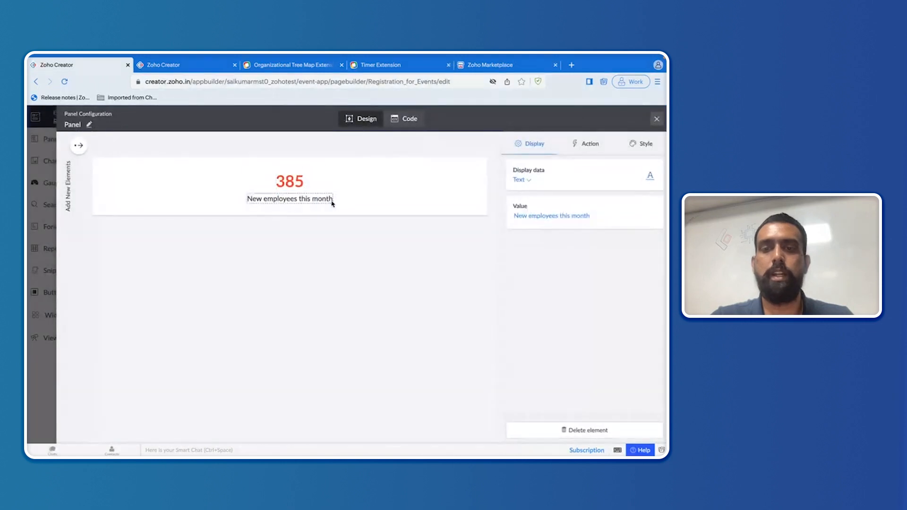
Step: Delete the panel's caption element and clear the sample value 385
left_click(585, 431)
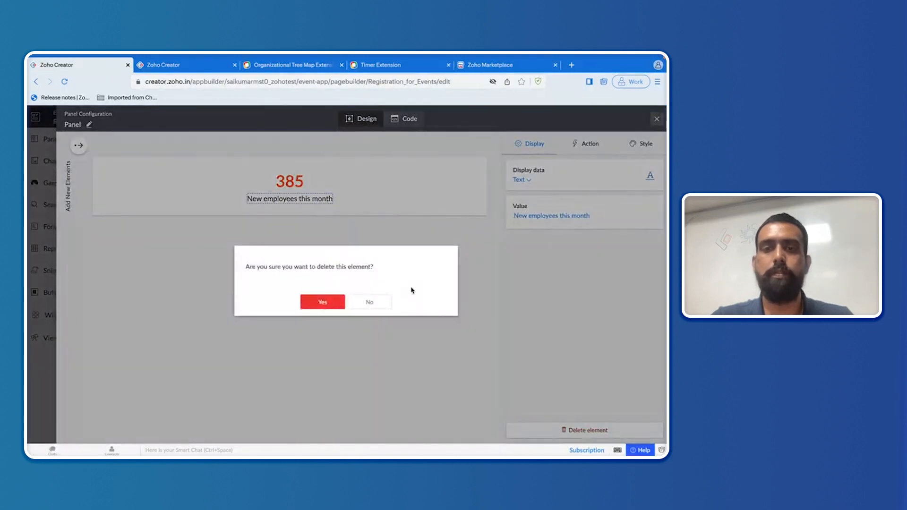
left_click(336, 302)
left_click(530, 216)
key("BackSpace")
key("BackSpace")
key("BackSpace")
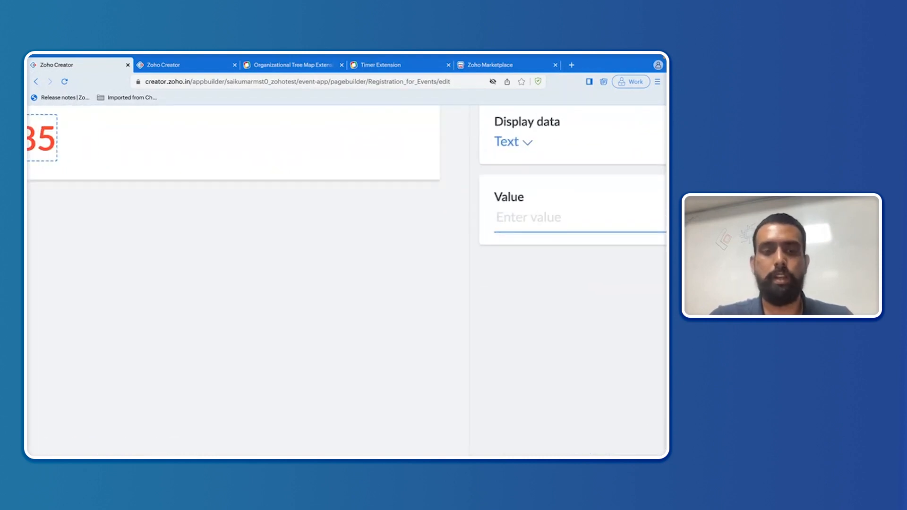
Step: Set the panel text to 'Hurry!!Only Few Tickets Left!!!' and close Panel Configuration
type("Hurry")
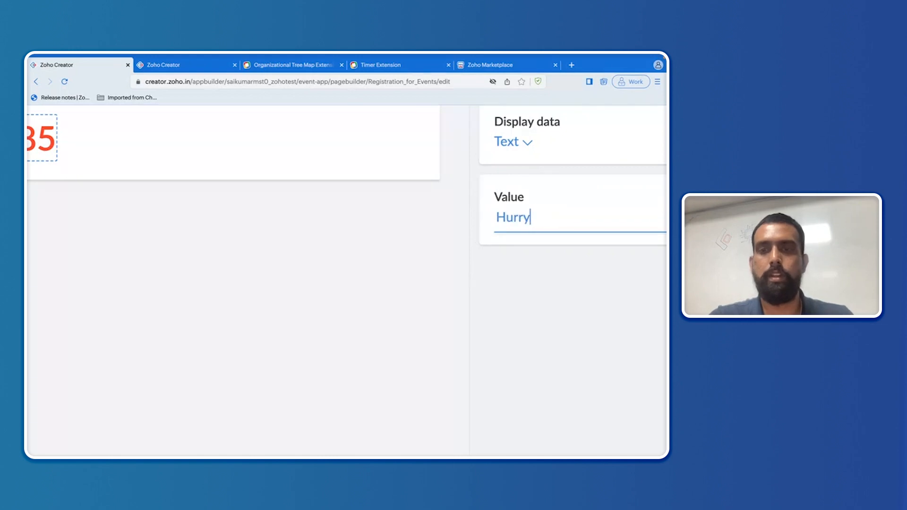
type("!!")
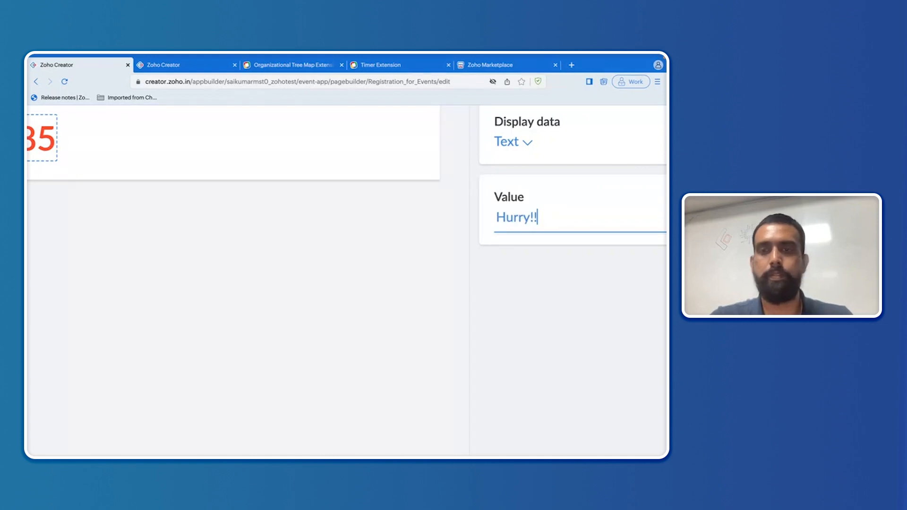
type("Onl")
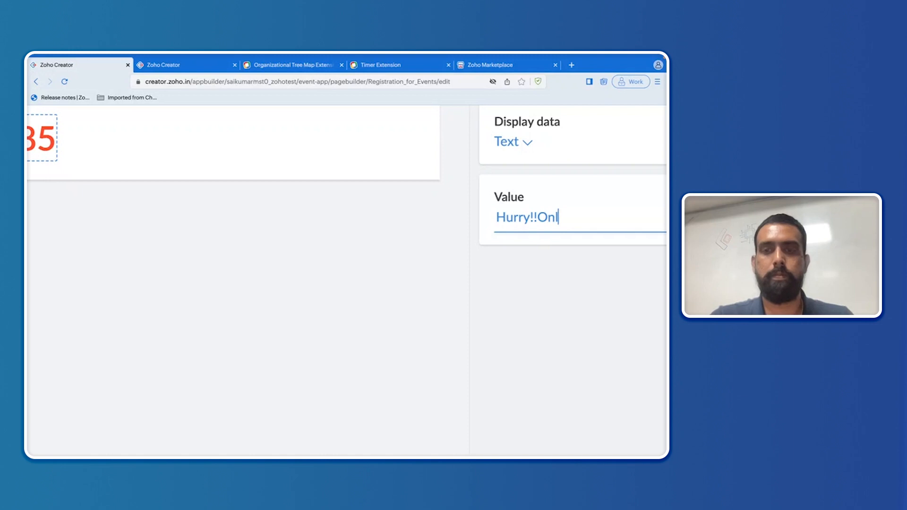
type("y Few")
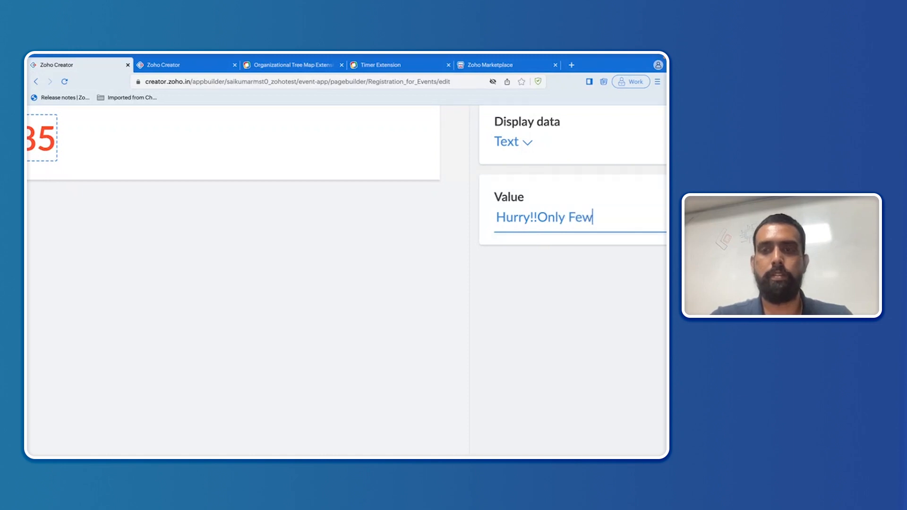
type(" tICKETS")
key("BackSpace")
key("BackSpace")
key("BackSpace")
key("BackSpace")
key("BackSpace")
key("BackSpace")
key("BackSpace")
type("Tickets")
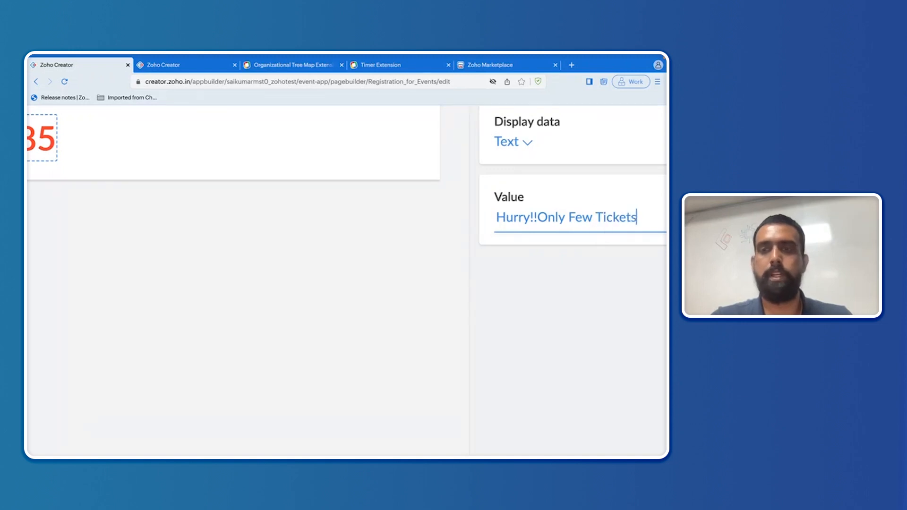
type(" left")
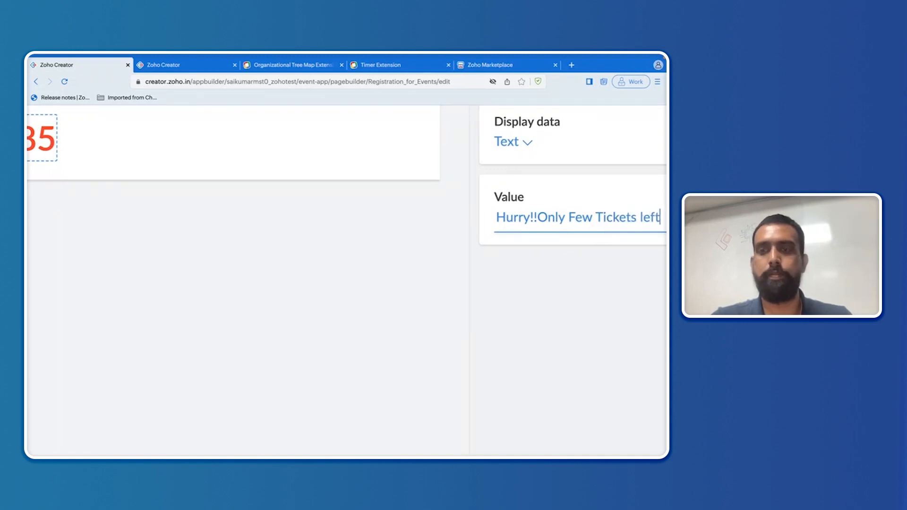
type("!!!")
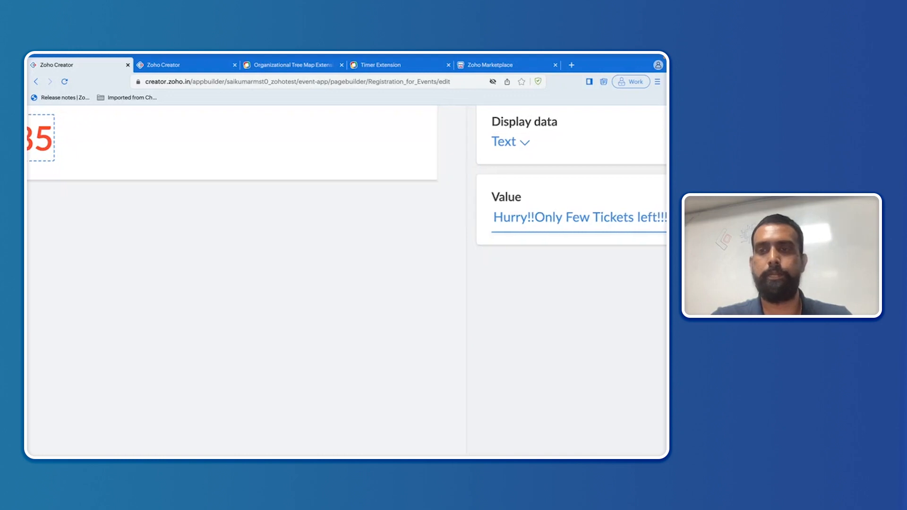
left_click(640, 217)
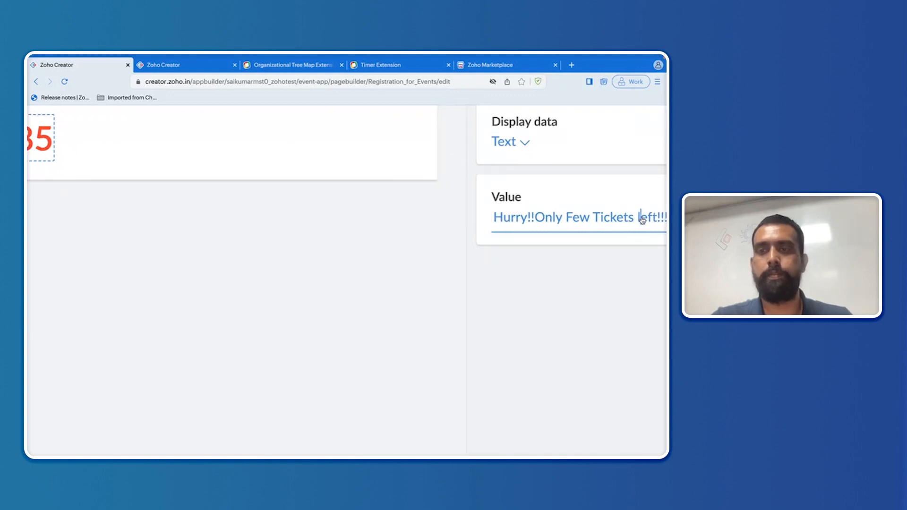
key("BackSpace")
type("L")
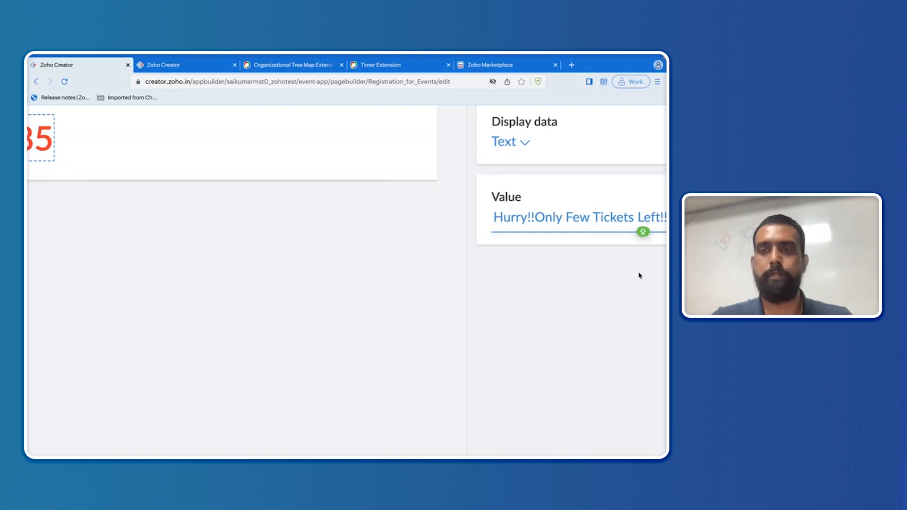
key("ctrl+minus")
key("ctrl+minus")
key("ctrl+minus")
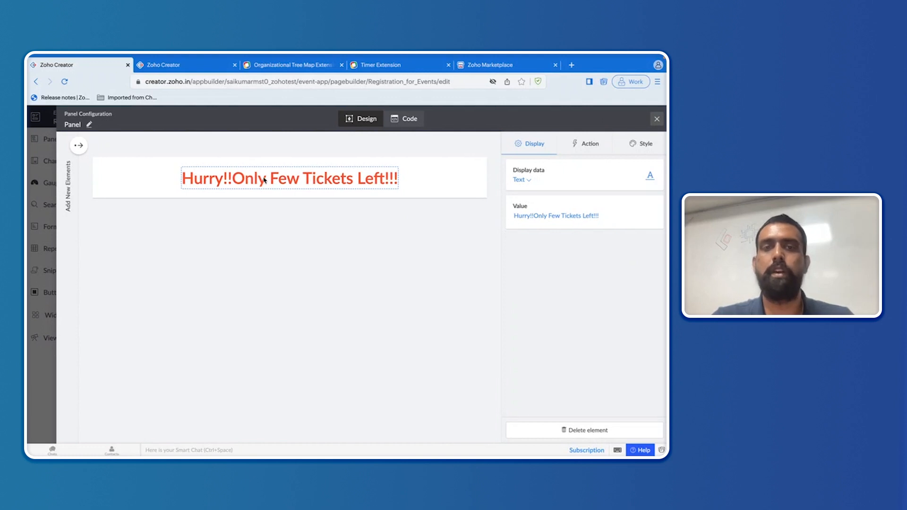
left_click(657, 120)
Step: Drag the Participant details form below the ticket message panel and confirm with Done
left_click(70, 224)
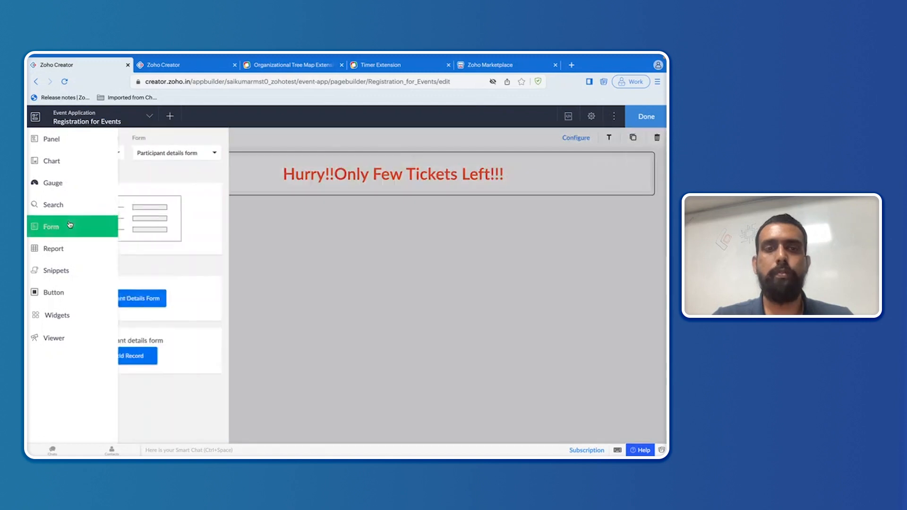
left_click_drag(192, 218, 341, 257)
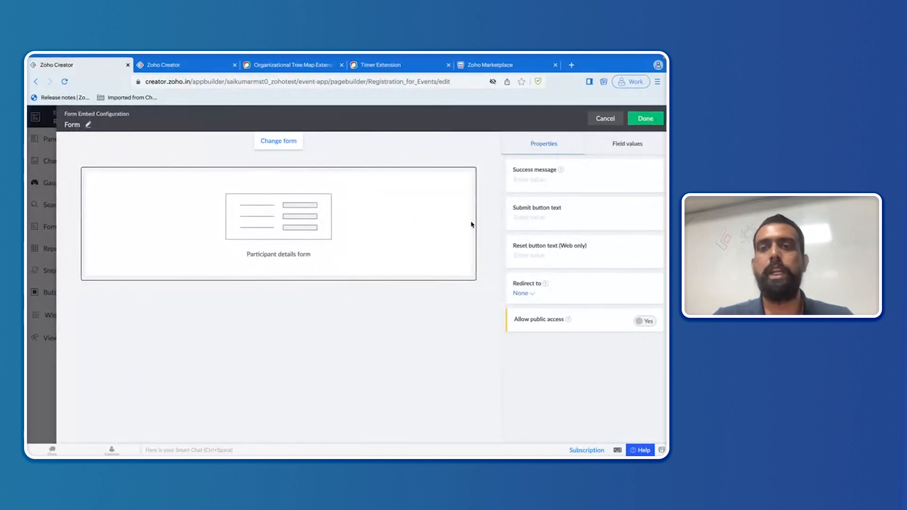
left_click(645, 118)
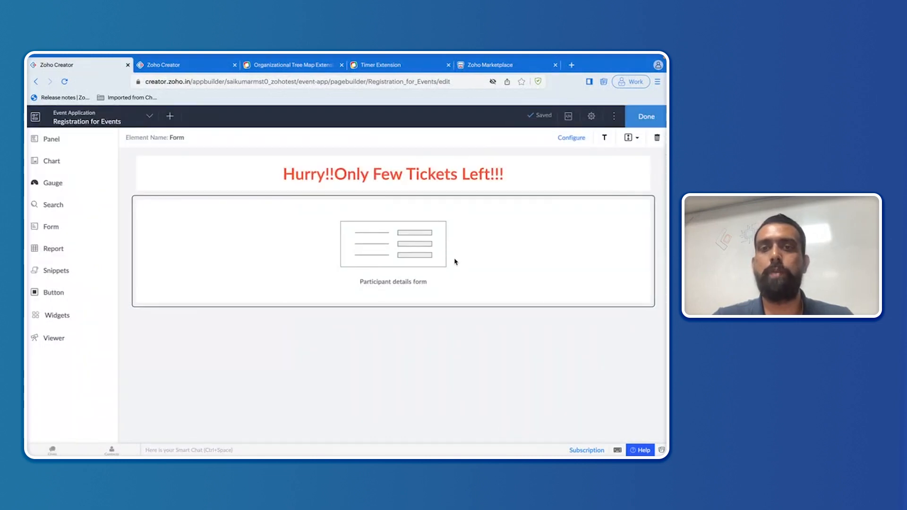
Step: Navigate from the Employee details editor through Solutions and Operations to the Marketplace
left_click(199, 67)
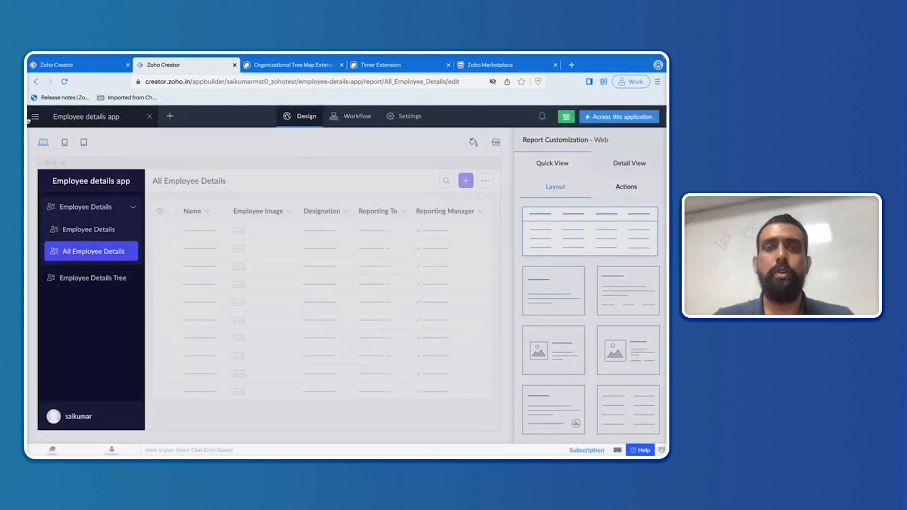
left_click(30, 118)
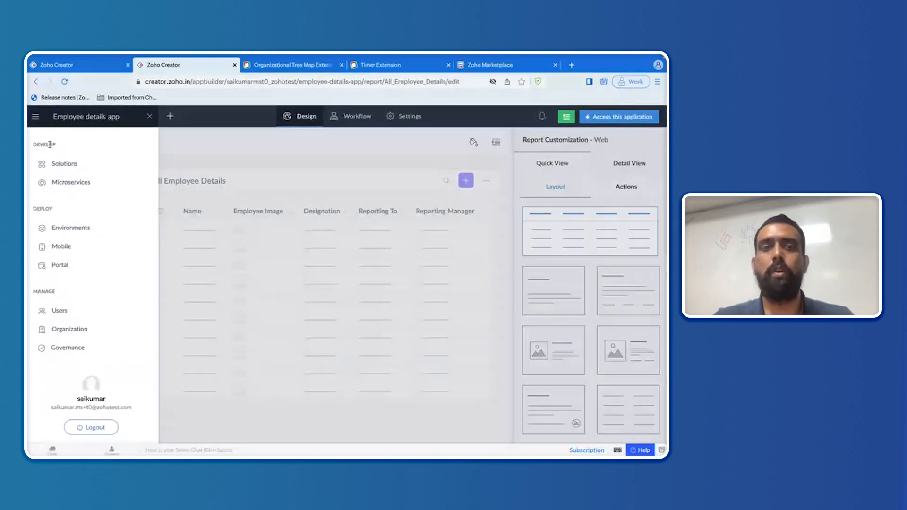
left_click(52, 163)
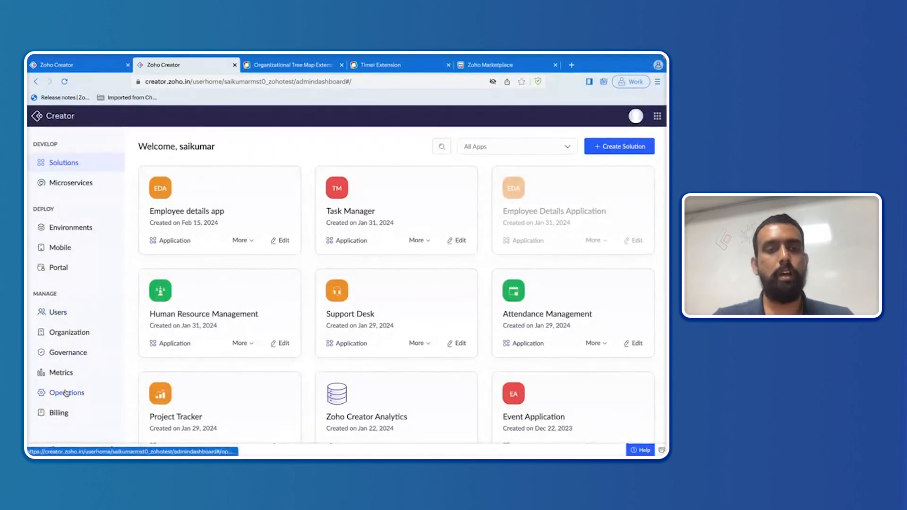
left_click(67, 394)
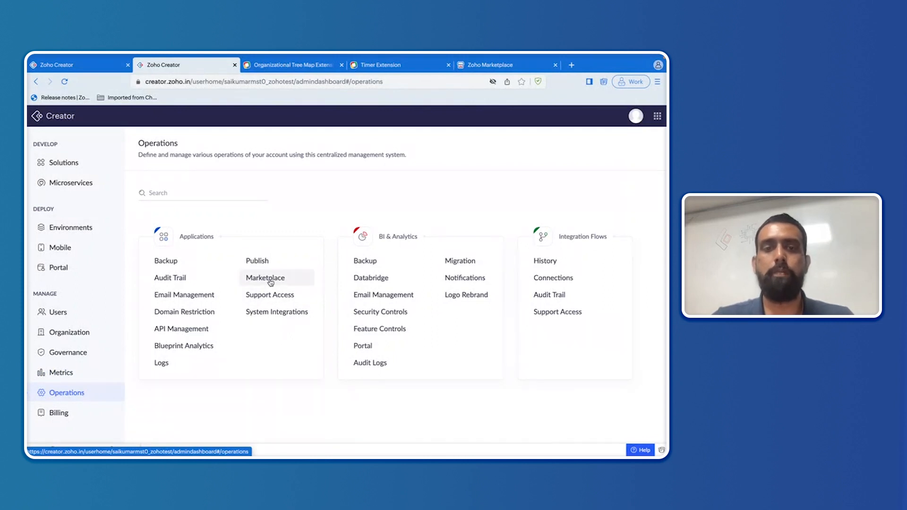
double_click(214, 238)
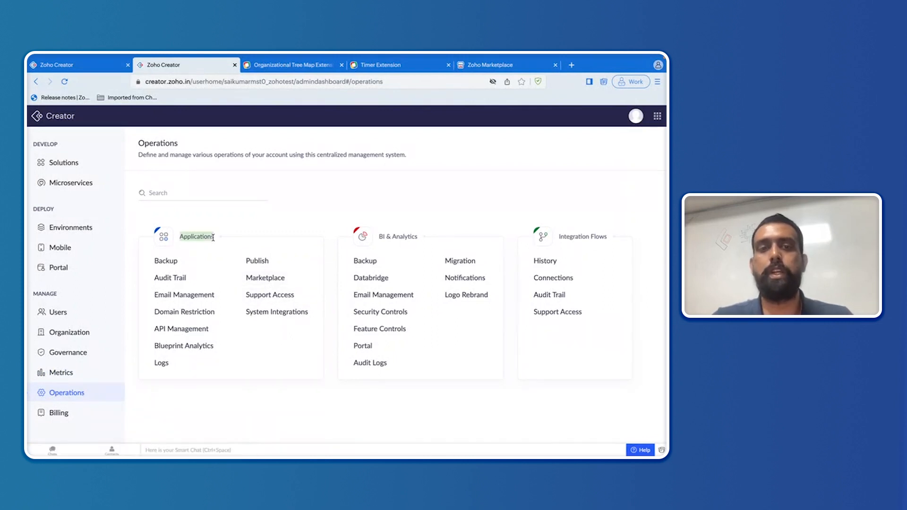
left_click(279, 282)
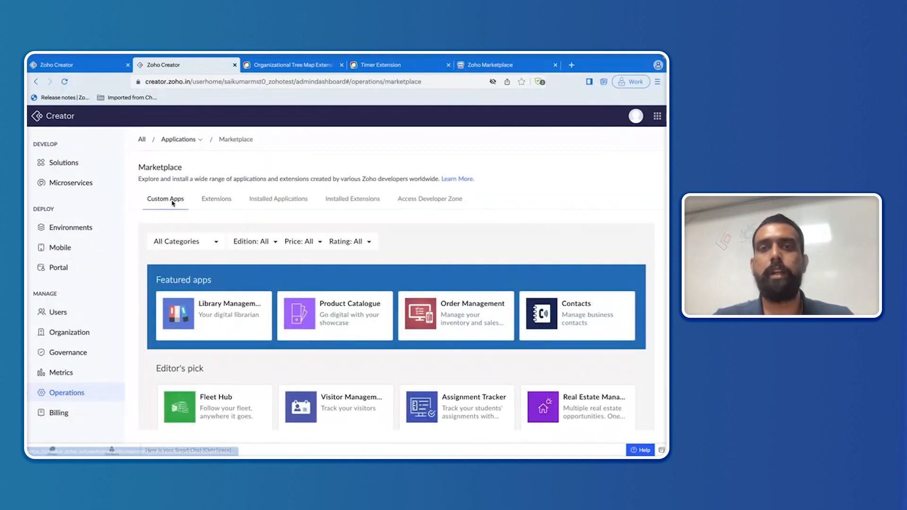
Step: Open the Timer for Zoho Creator card under Extensions and scroll through its details
left_click(215, 202)
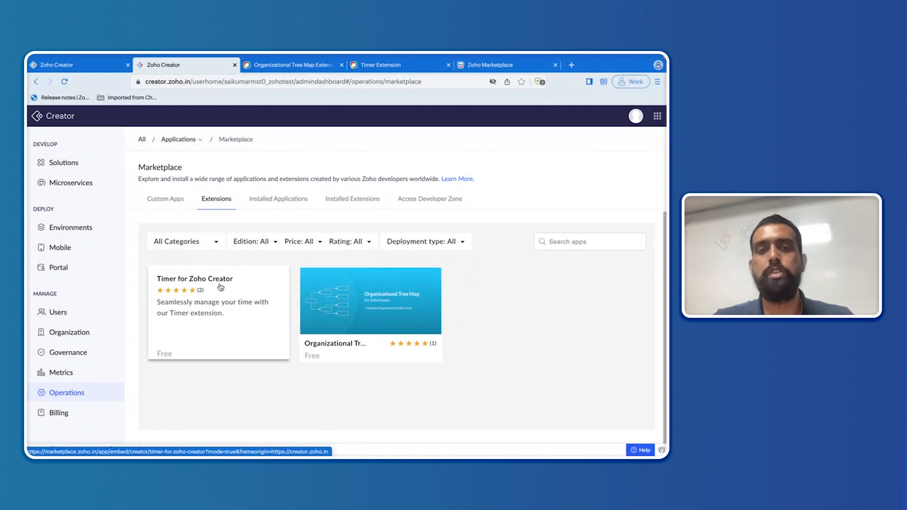
left_click(220, 287)
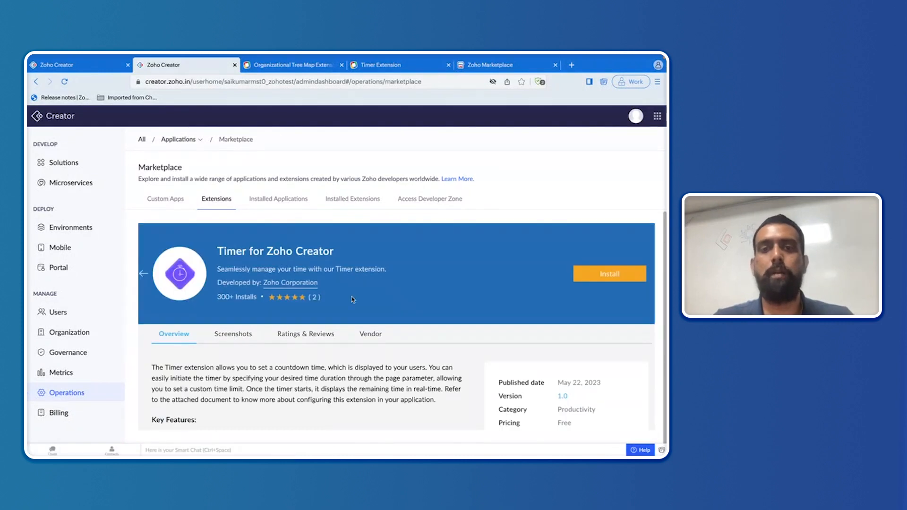
scroll(352, 299, "down", 2)
scroll(352, 300, "down", 3)
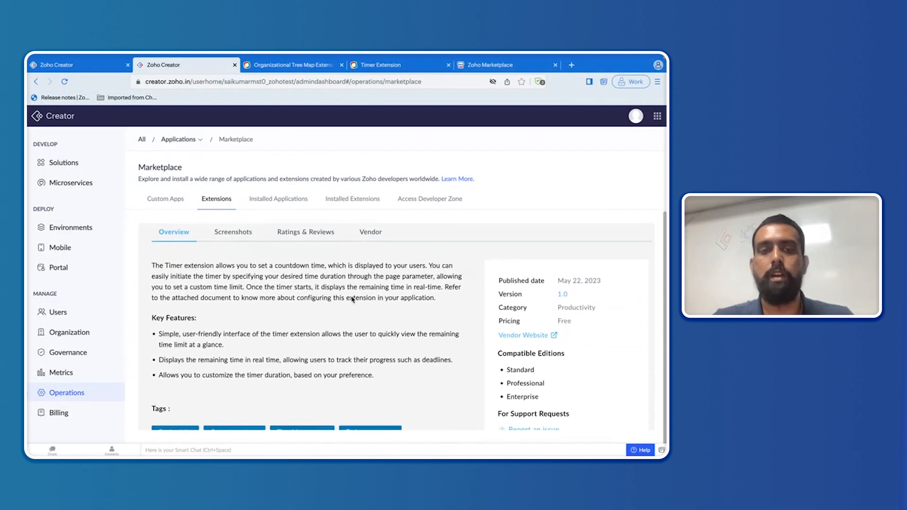
scroll(321, 331, "up", 1)
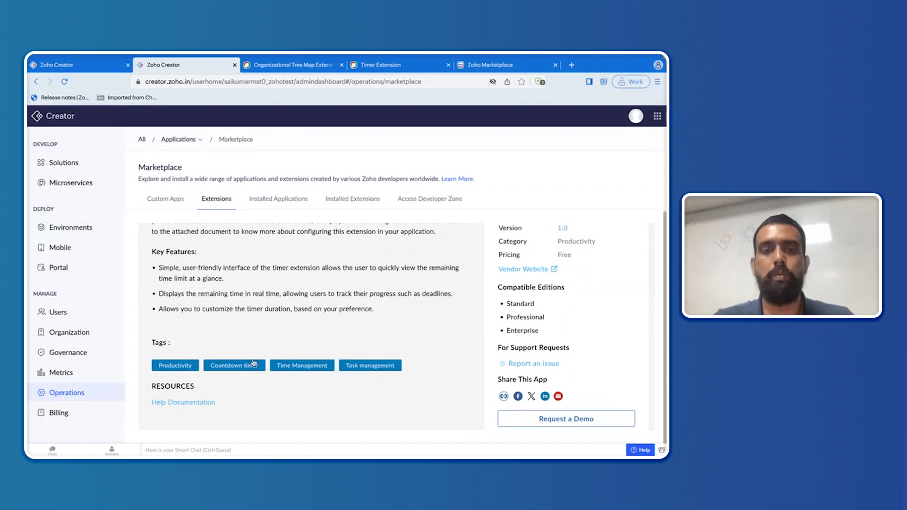
scroll(254, 363, "up", 4)
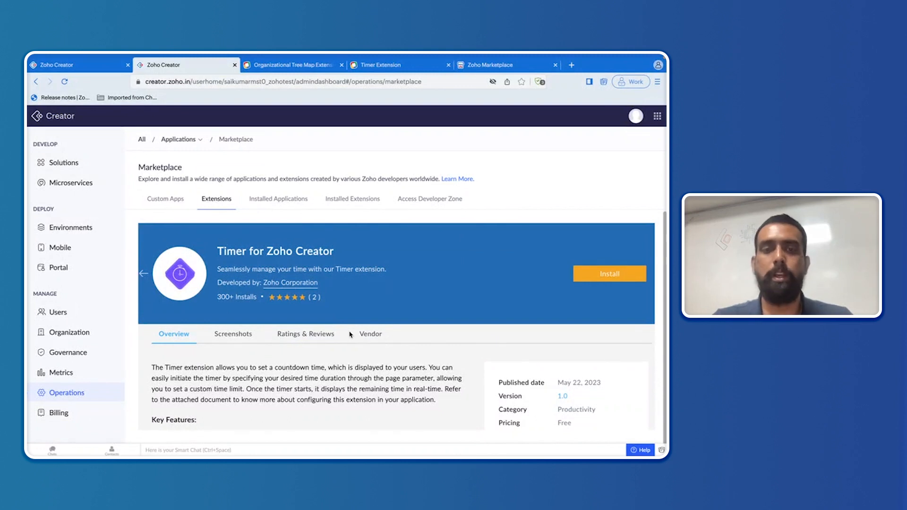
Step: Install Timer for Zoho Creator accepting both terms, then dismiss the Installation Failed dialog
left_click(596, 280)
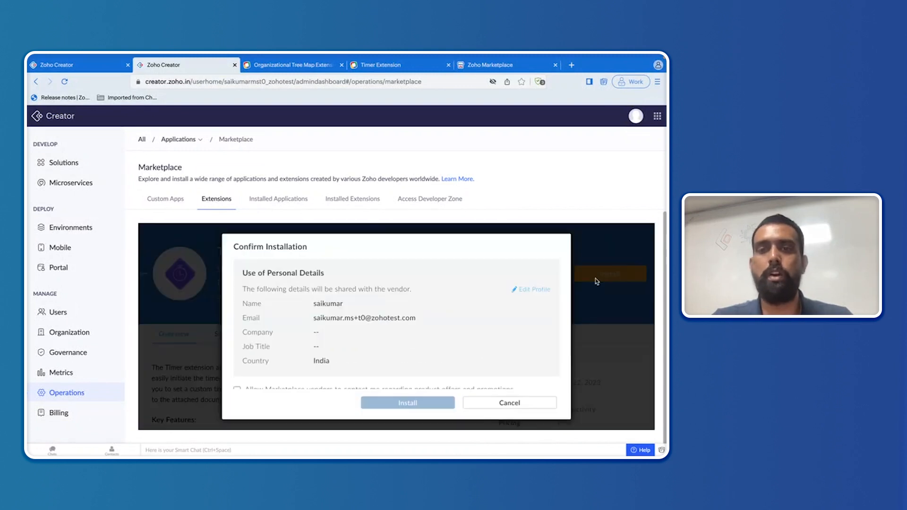
scroll(394, 307, "down", 3)
scroll(394, 308, "down", 2)
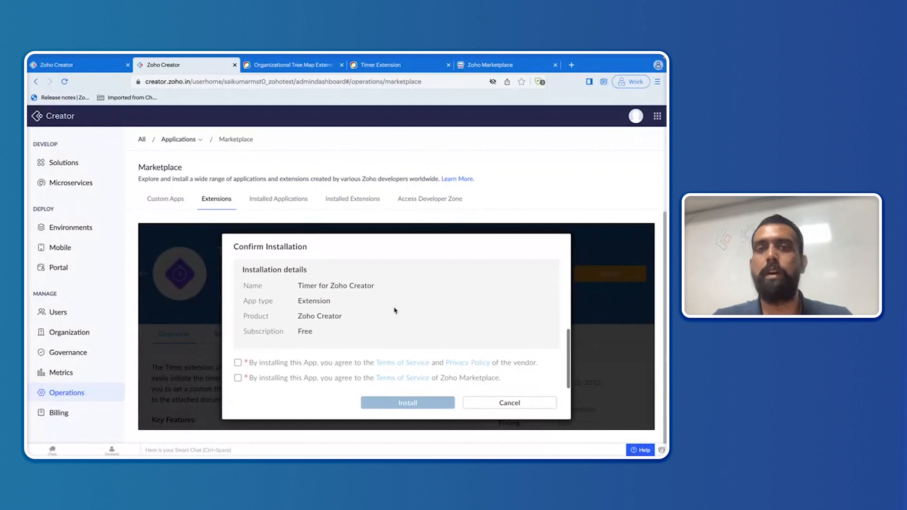
left_click(238, 363)
left_click(238, 378)
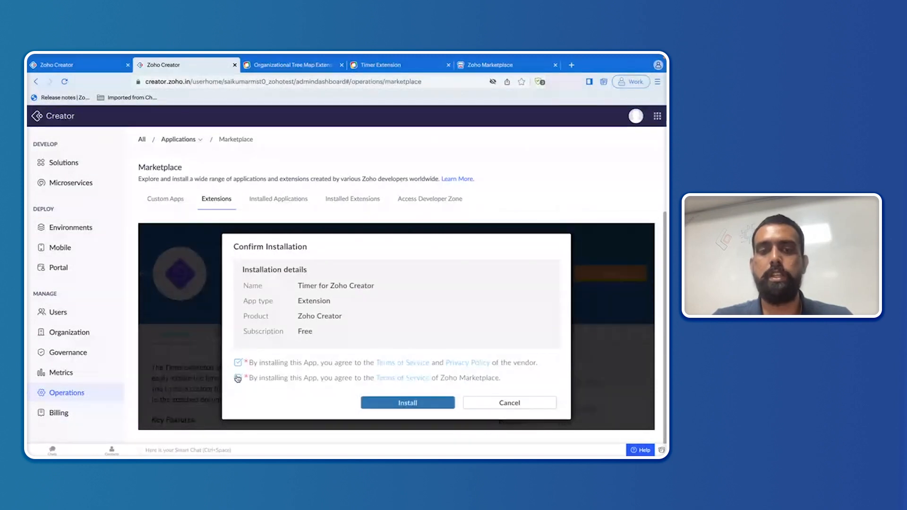
left_click(384, 404)
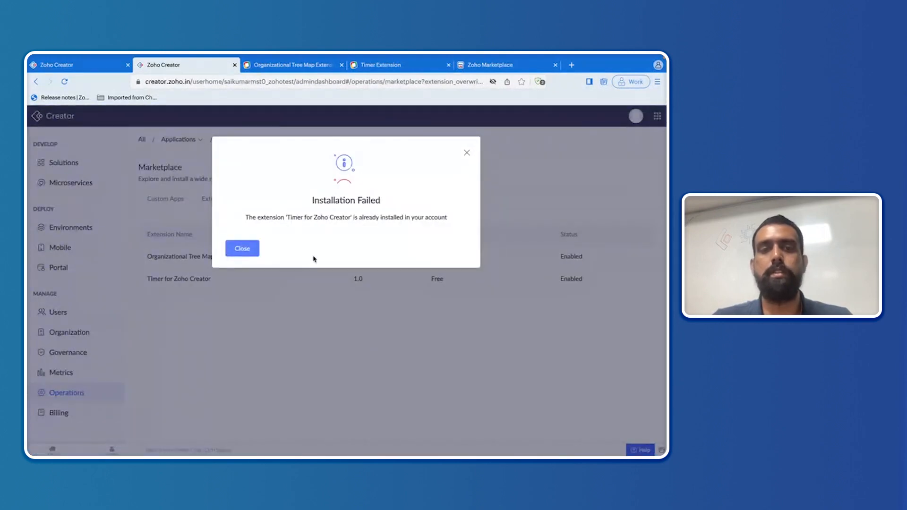
left_click(467, 155)
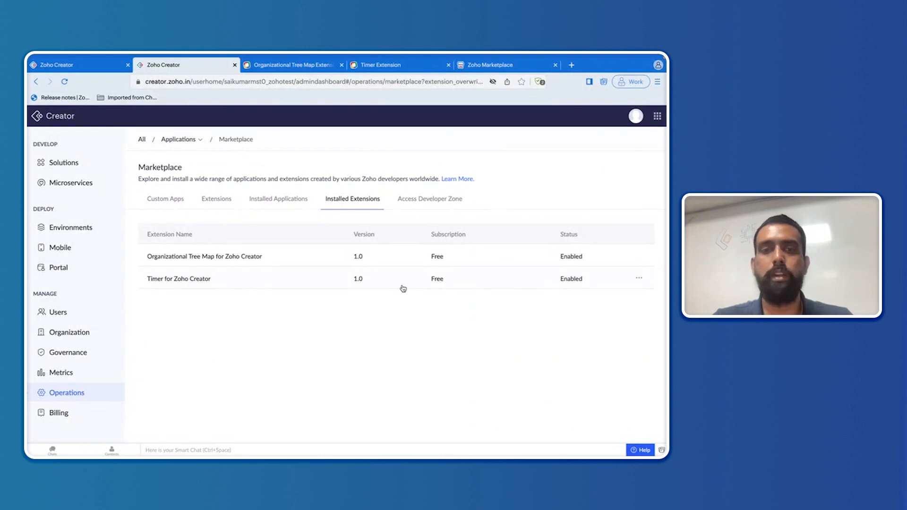
Step: Place a Timer Widget above the Participant details form, then open Page Variables
left_click(87, 71)
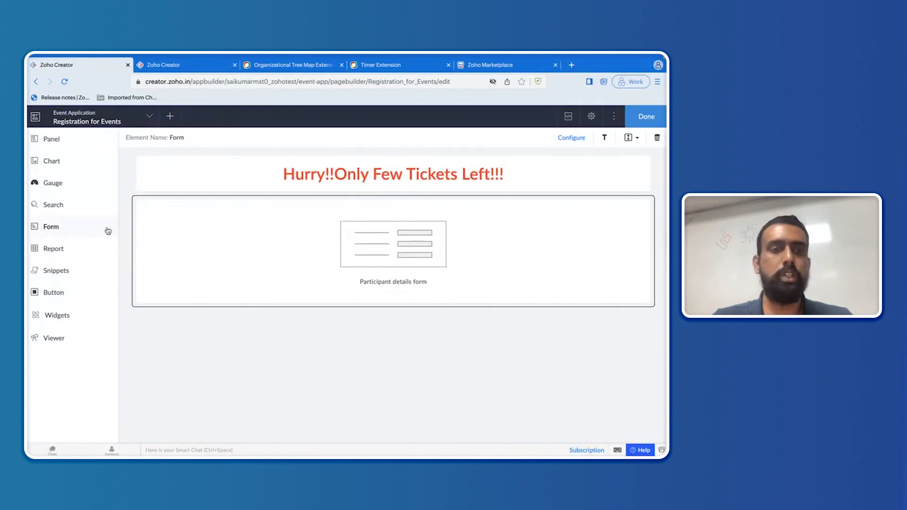
left_click(65, 318)
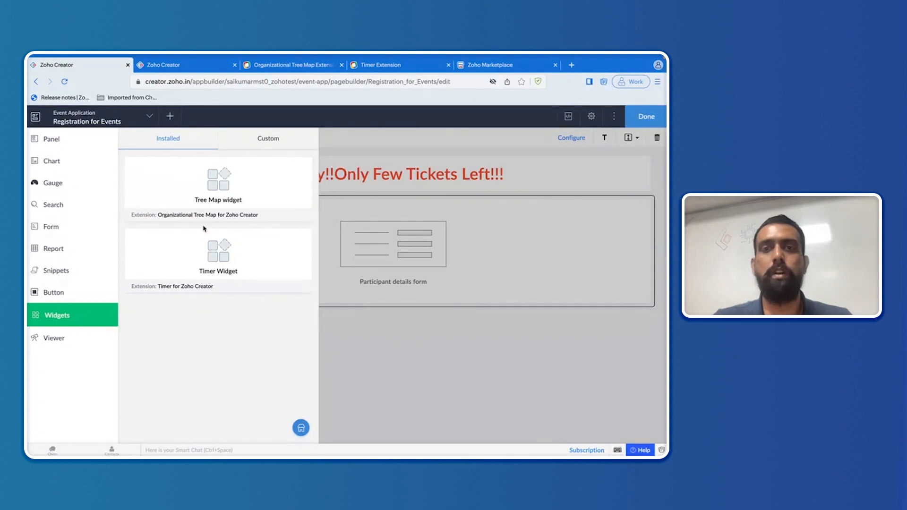
left_click_drag(207, 249, 366, 209)
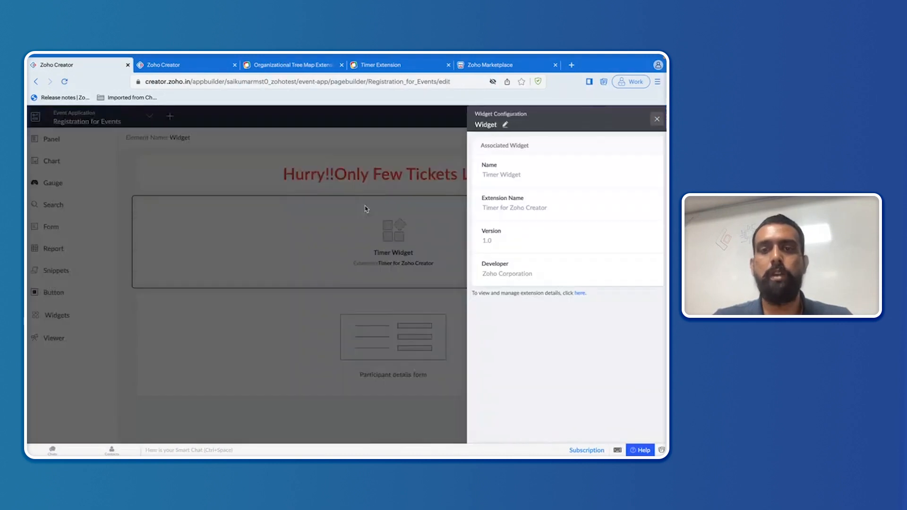
left_click(657, 119)
left_click(569, 118)
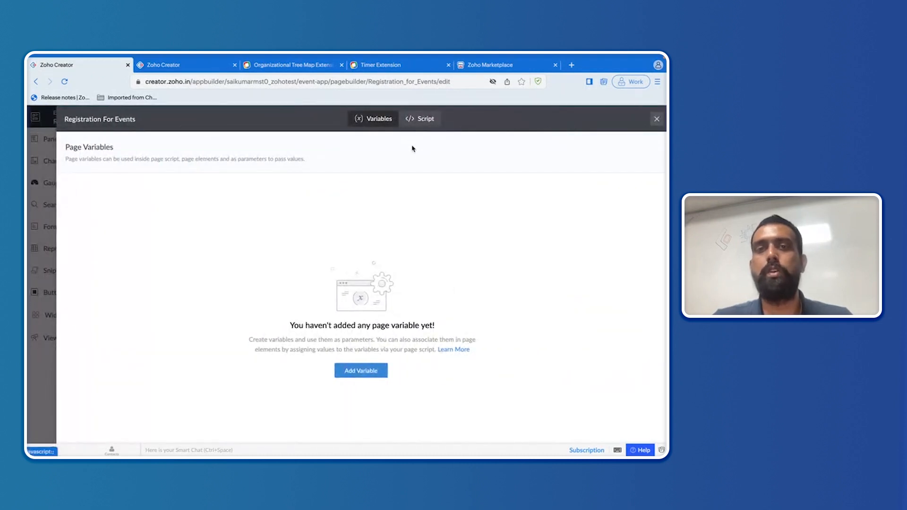
Step: Add a page variable named endtime with the collection data type
left_click(362, 372)
left_click(374, 264)
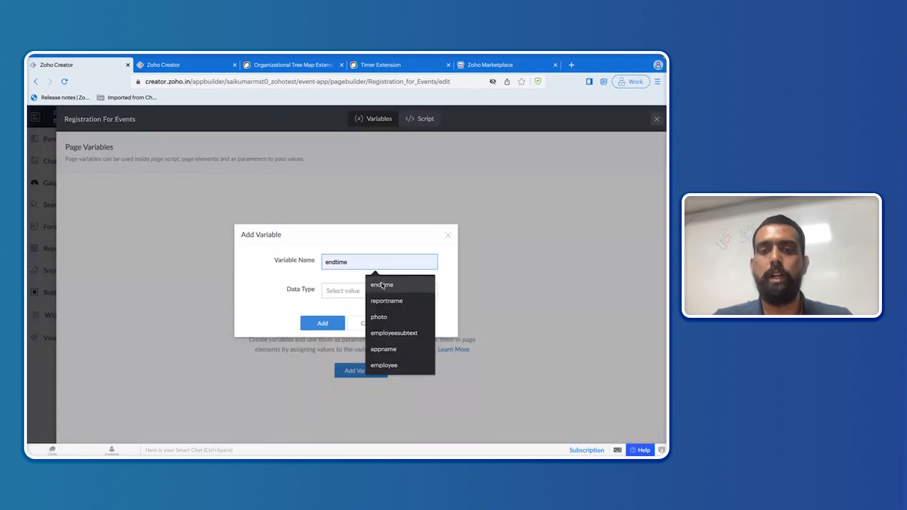
left_click(382, 285)
left_click(371, 292)
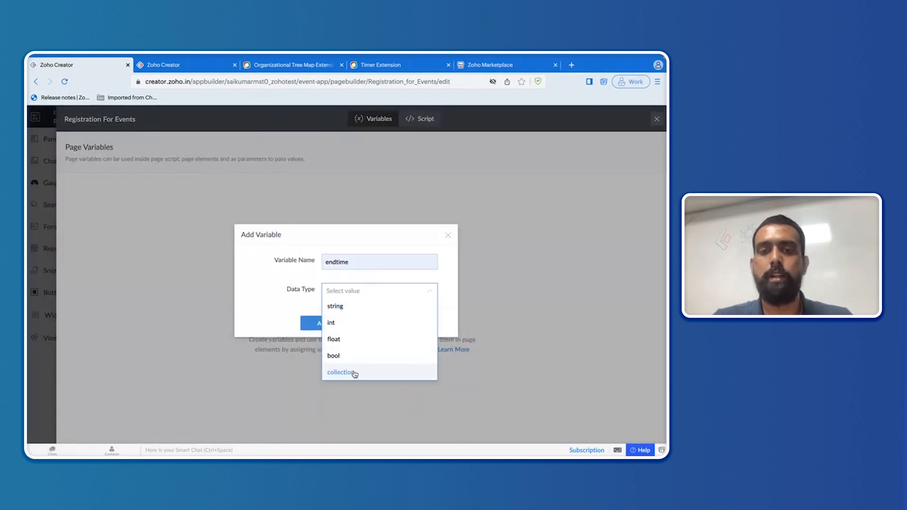
left_click(339, 372)
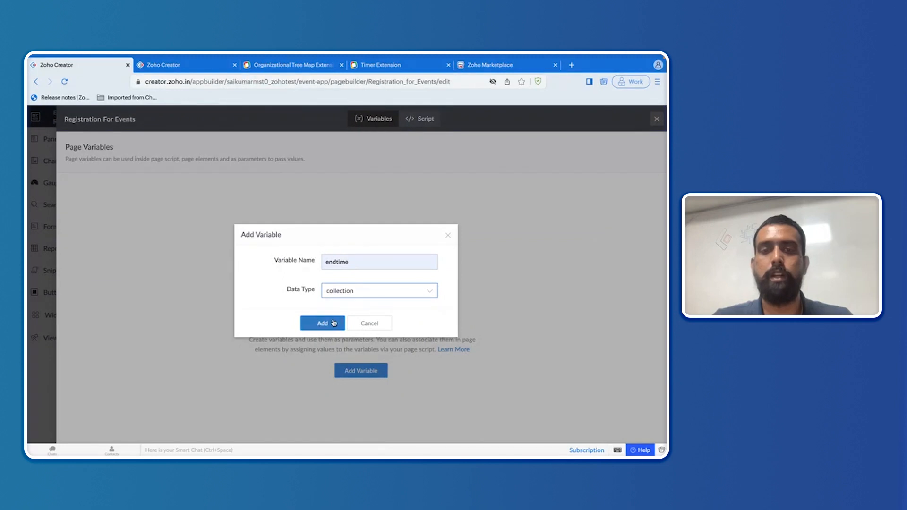
left_click(333, 323)
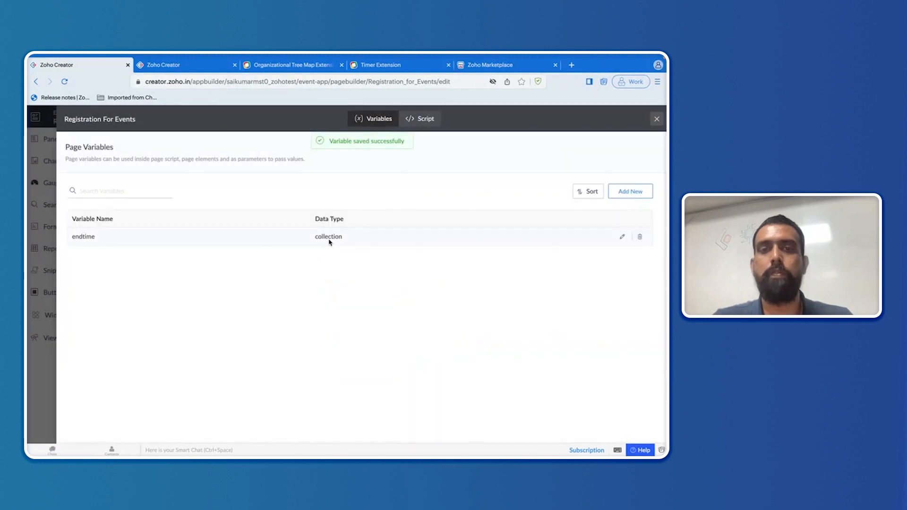
Step: In the page script, replace the default comment with timervar=Event_Form[ID!=0]
left_click(425, 119)
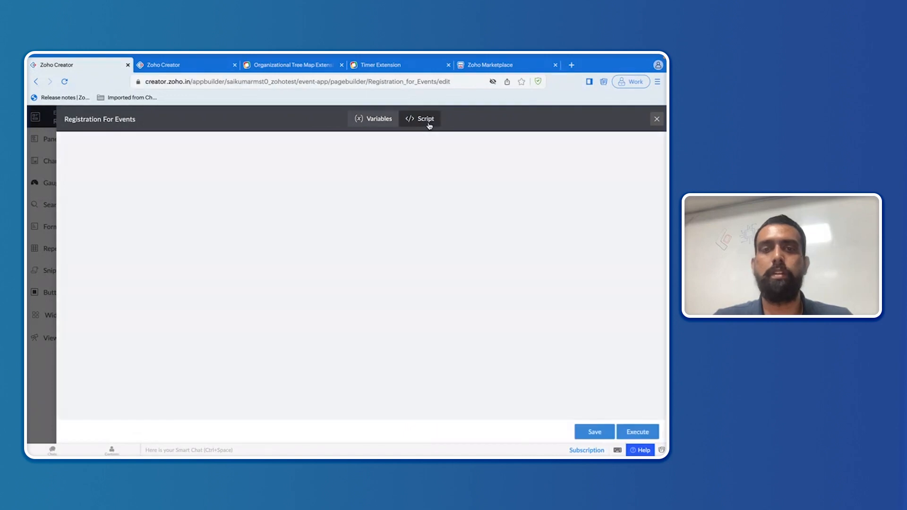
key("ctrl+a")
key("BackSpace")
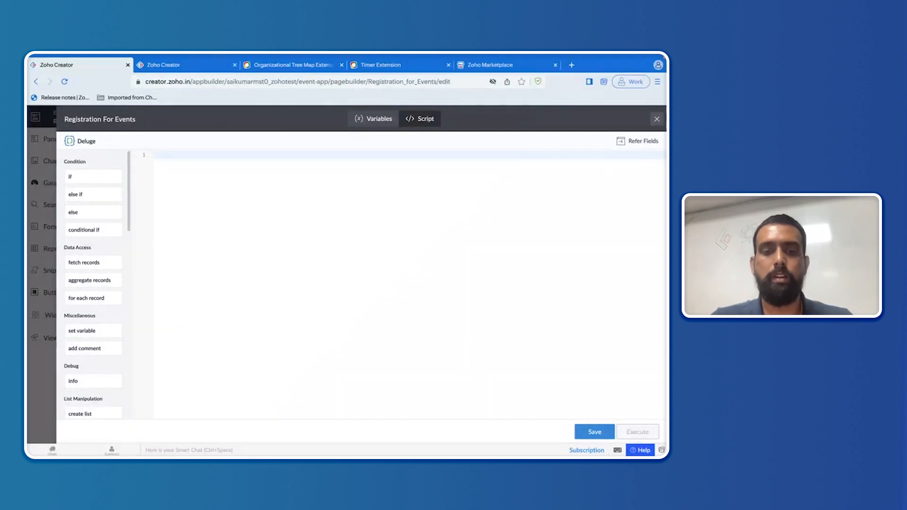
type("t")
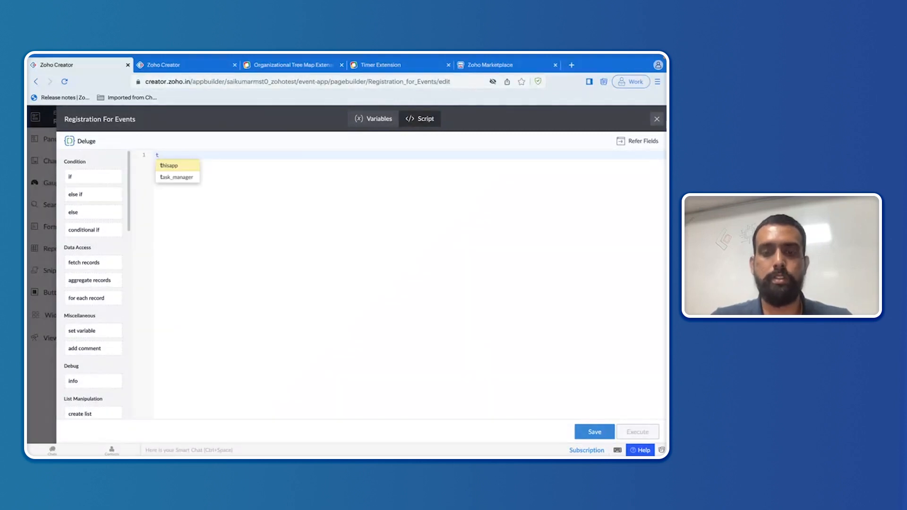
type("imervar=")
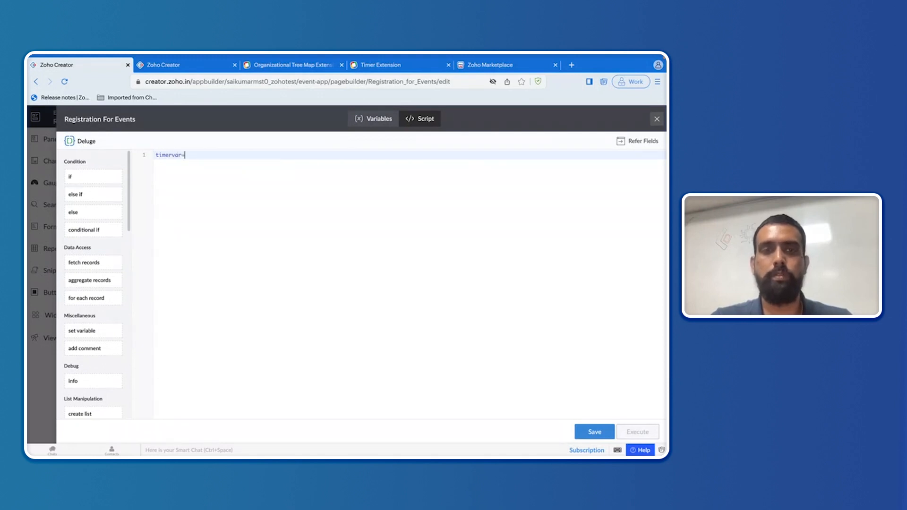
type("e")
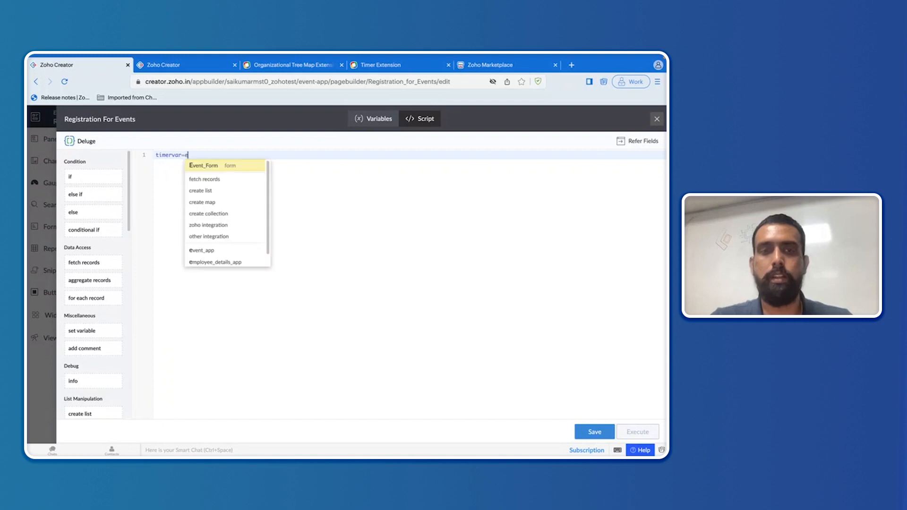
left_click(205, 168)
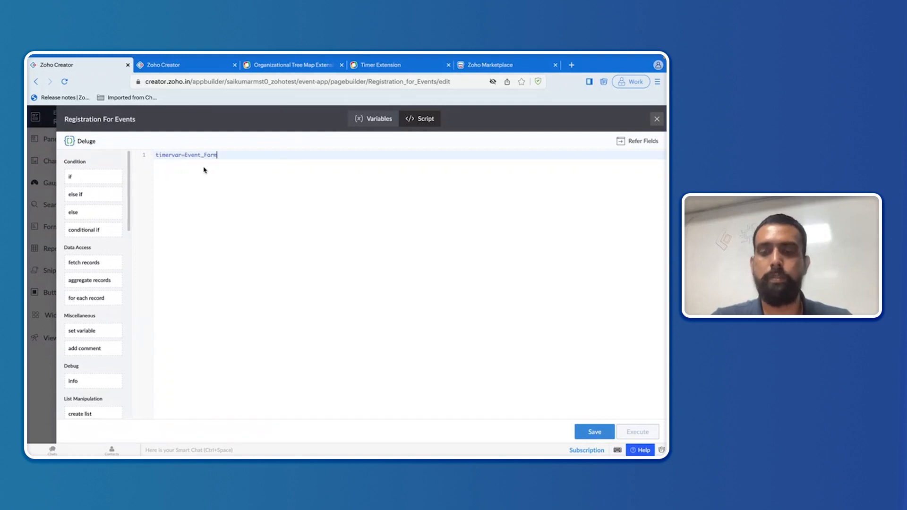
type("[")
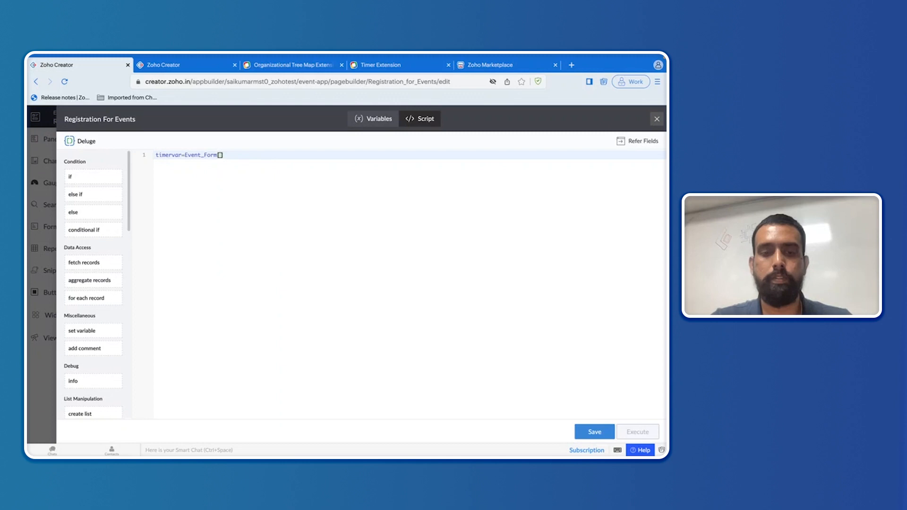
type("ID!=0")
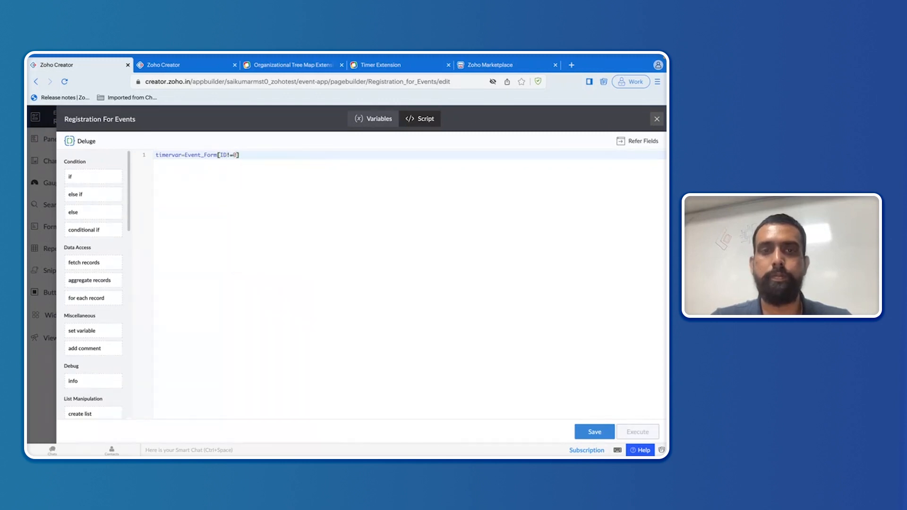
key("Return")
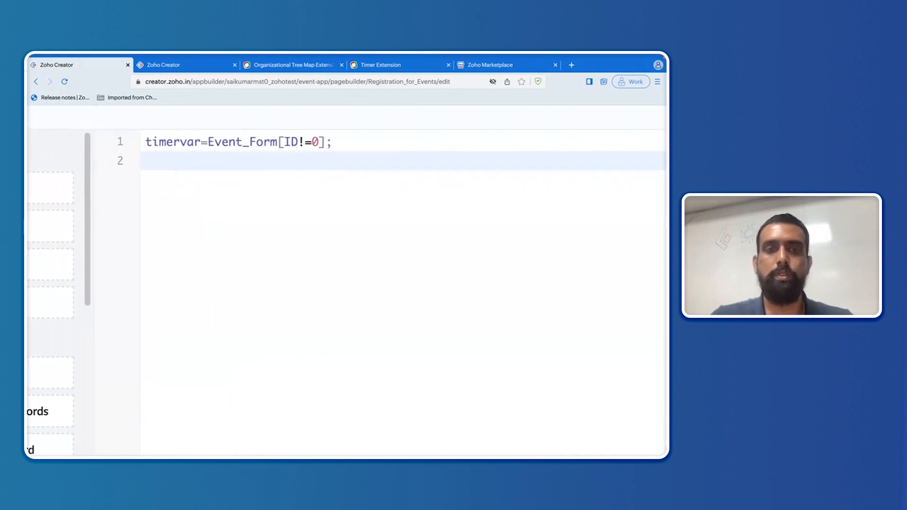
Step: Add the line input.endtime=timervar.Event_Date_and_time; using autocomplete
type("in")
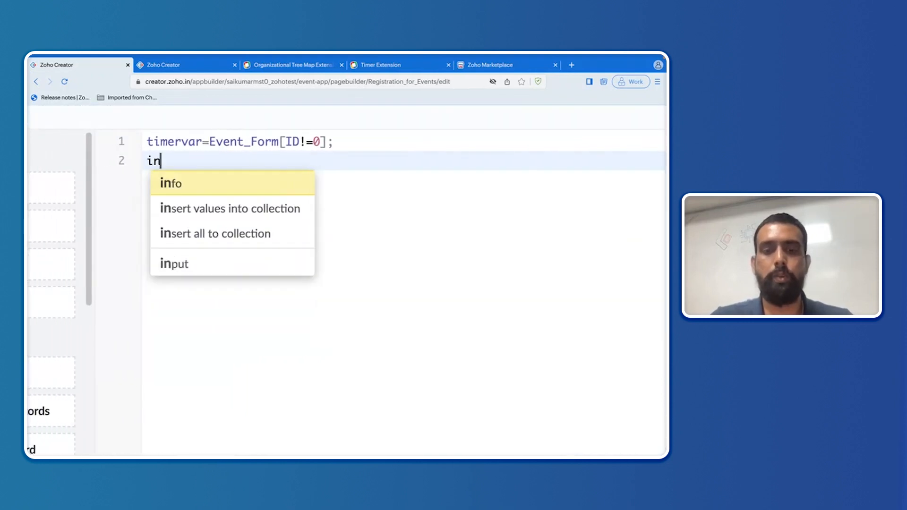
type("put.")
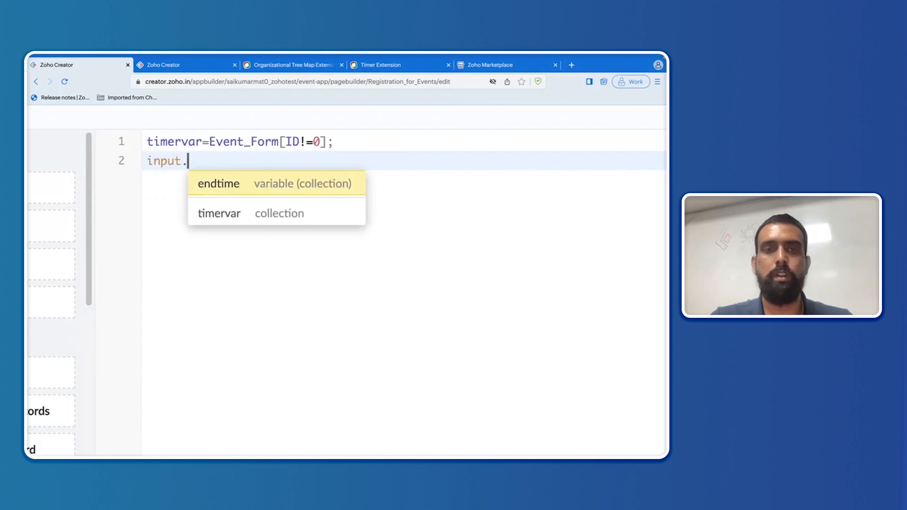
left_click(231, 185)
type("=")
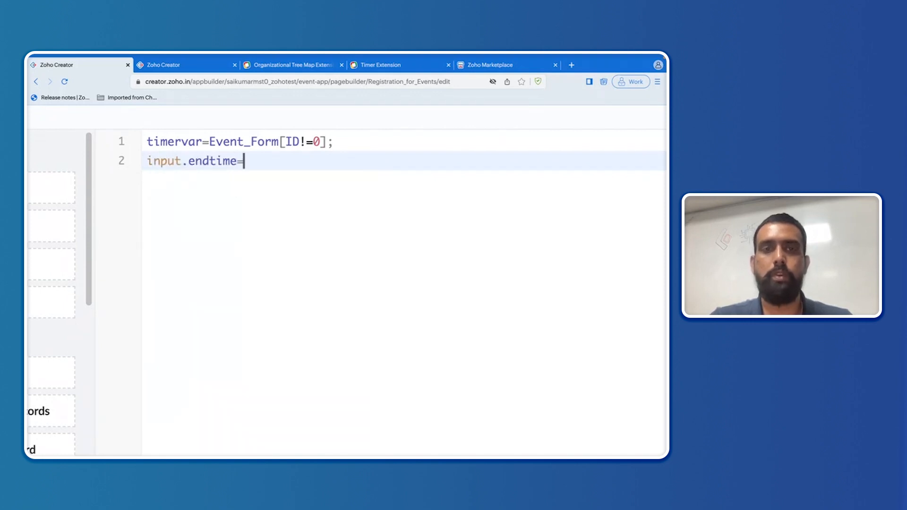
type("t")
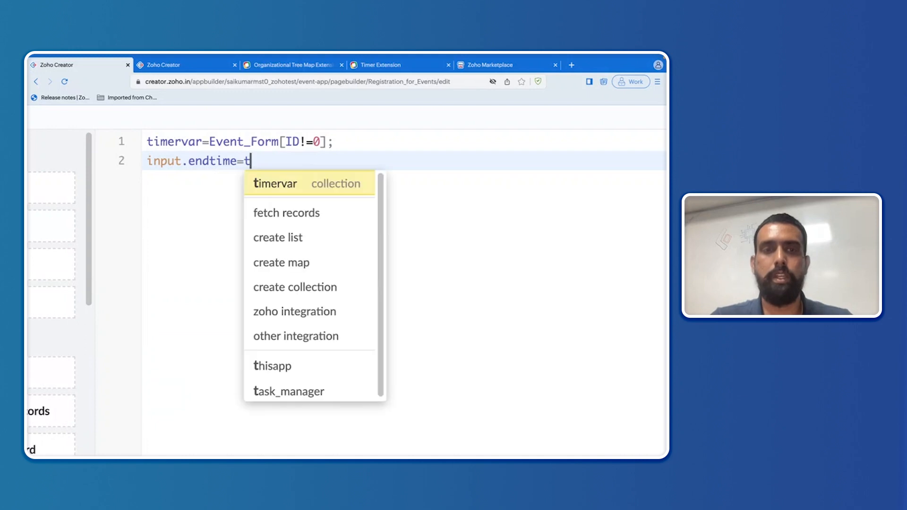
left_click(278, 188)
type(".")
scroll(394, 402, "down", 3)
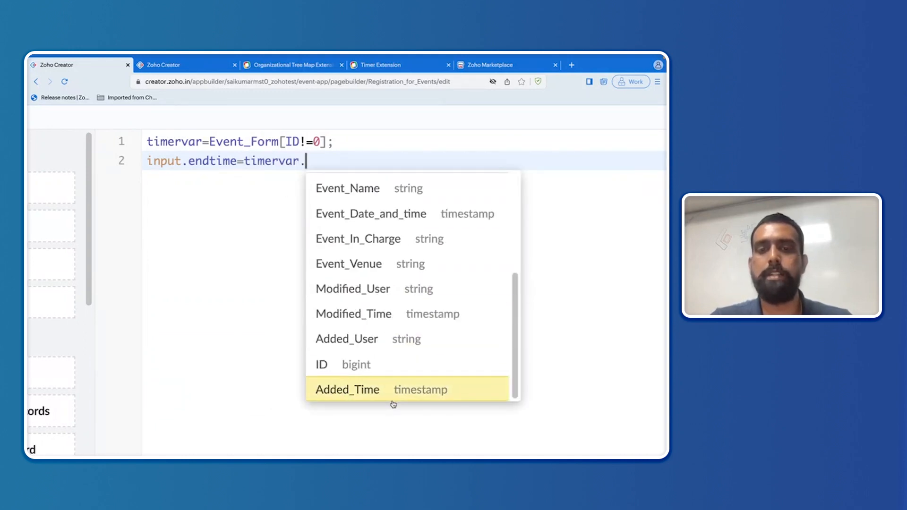
left_click(408, 224)
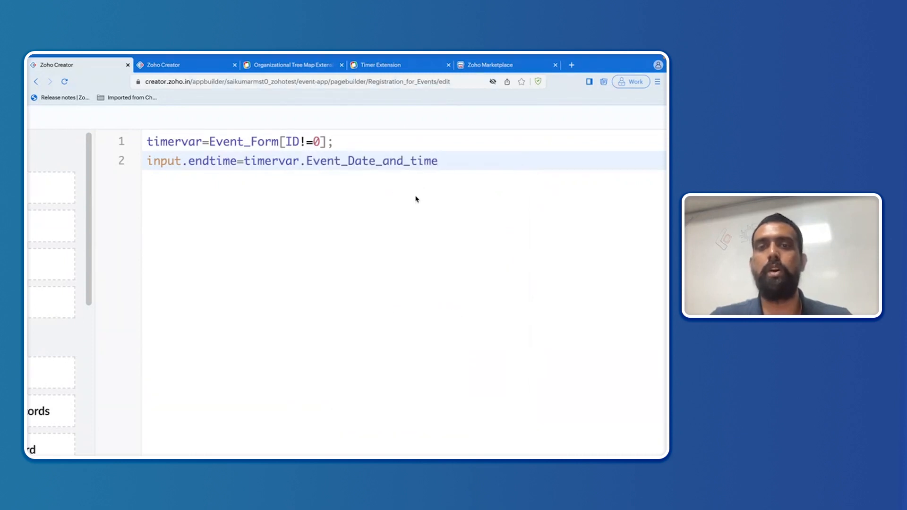
type(";")
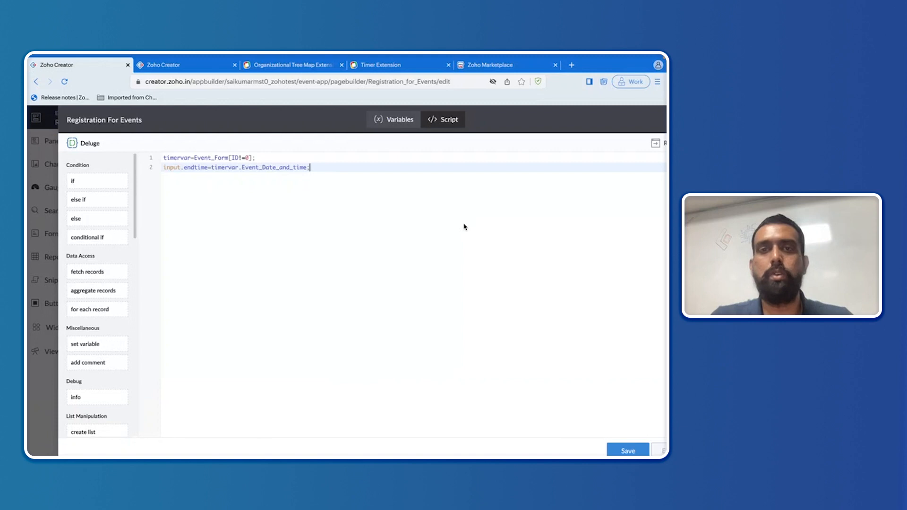
Step: Review the Timer extension help for its supported date-time formats
left_click(405, 68)
scroll(286, 303, "down", 1)
scroll(286, 303, "down", 1)
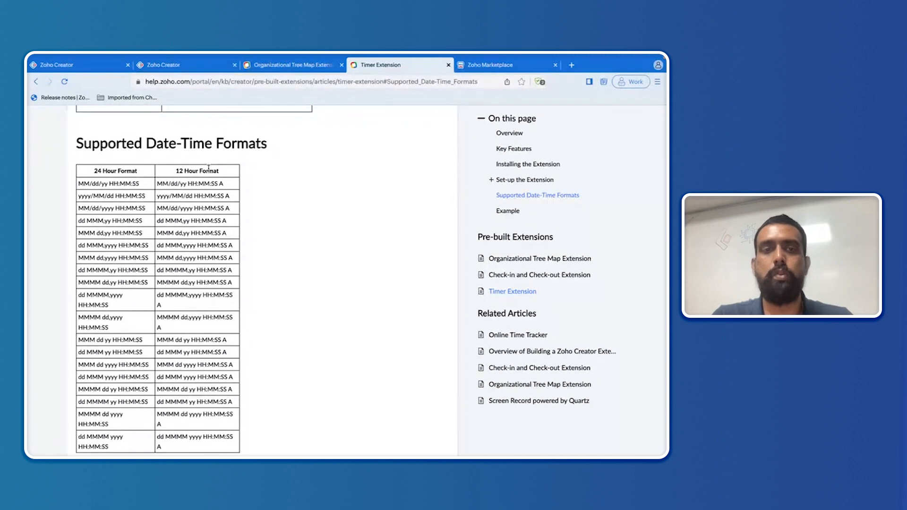
scroll(208, 168, "down", 1)
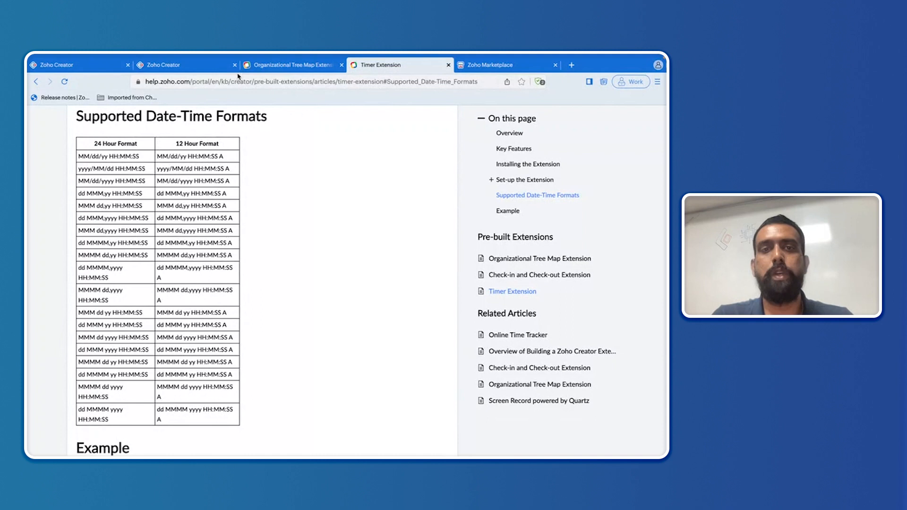
Step: Check Installed Extensions, then return to the Registration For Events script and save it
left_click(192, 64)
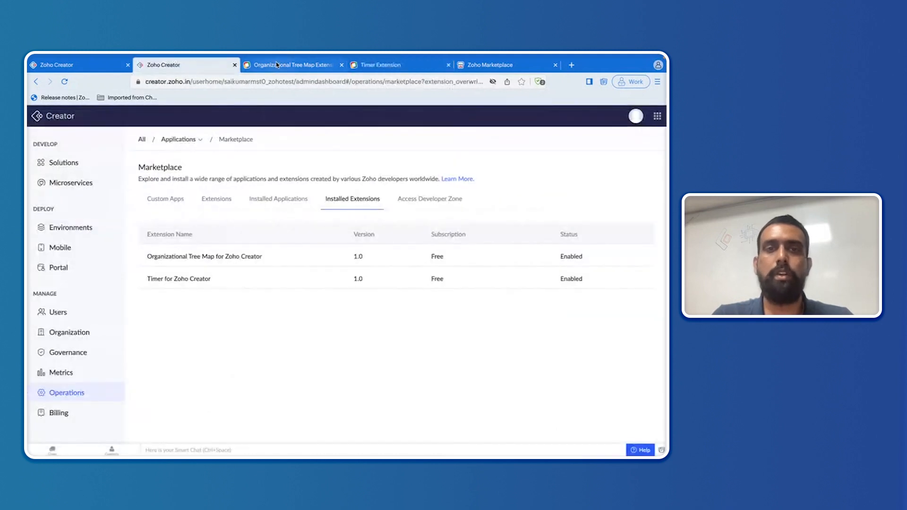
left_click(108, 66)
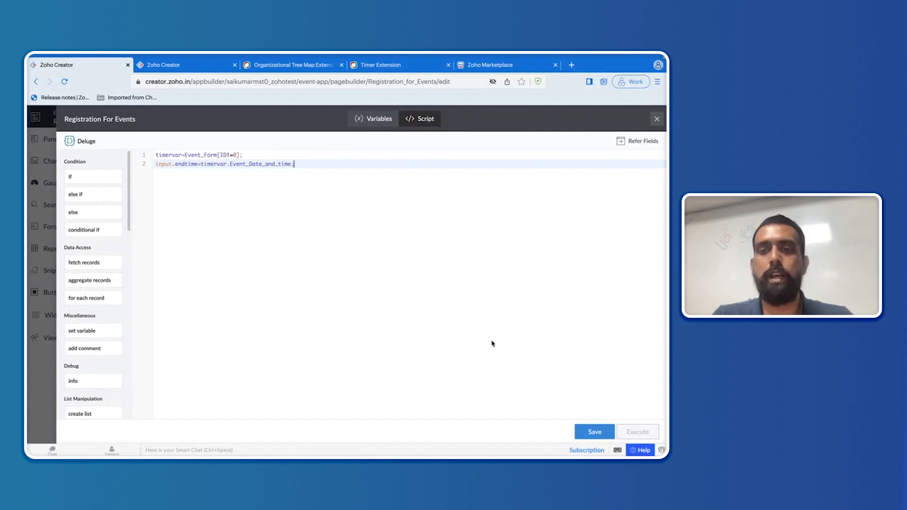
left_click(595, 432)
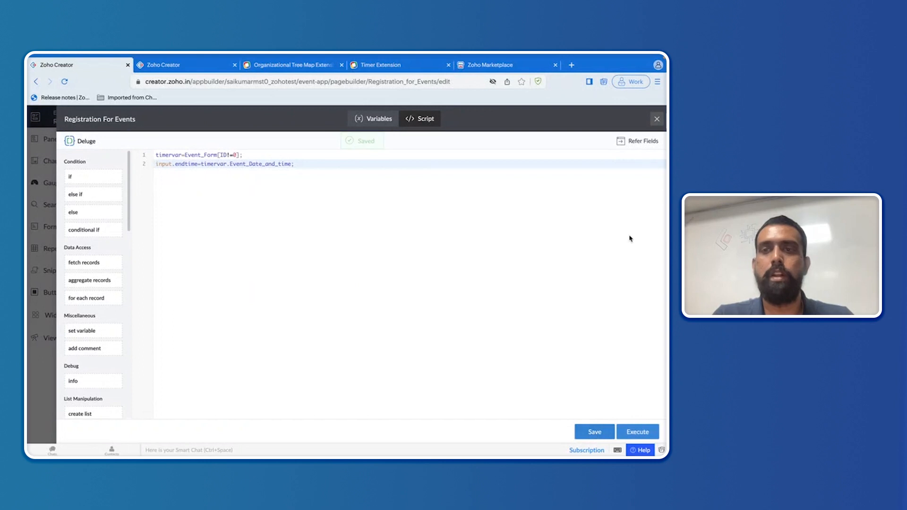
Step: Change the Timer Widget height from 150 px to a custom 75 px and click Done
left_click(658, 119)
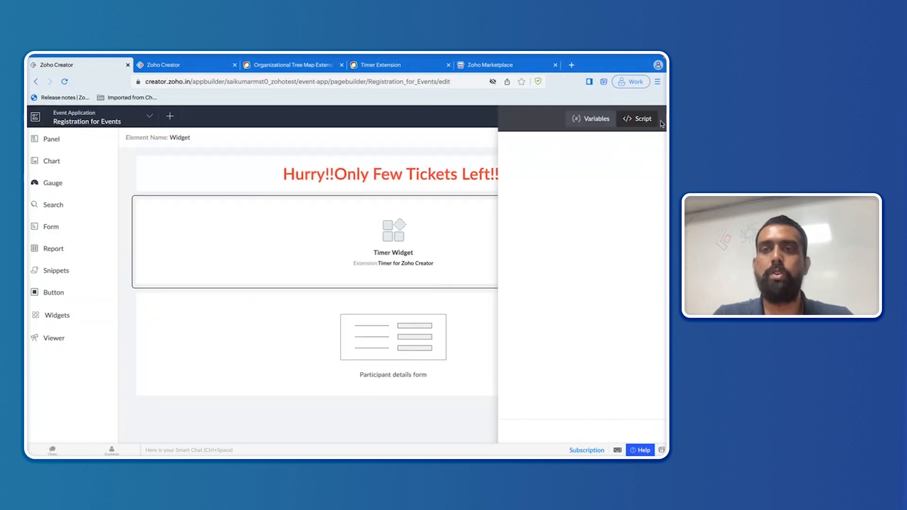
left_click(632, 137)
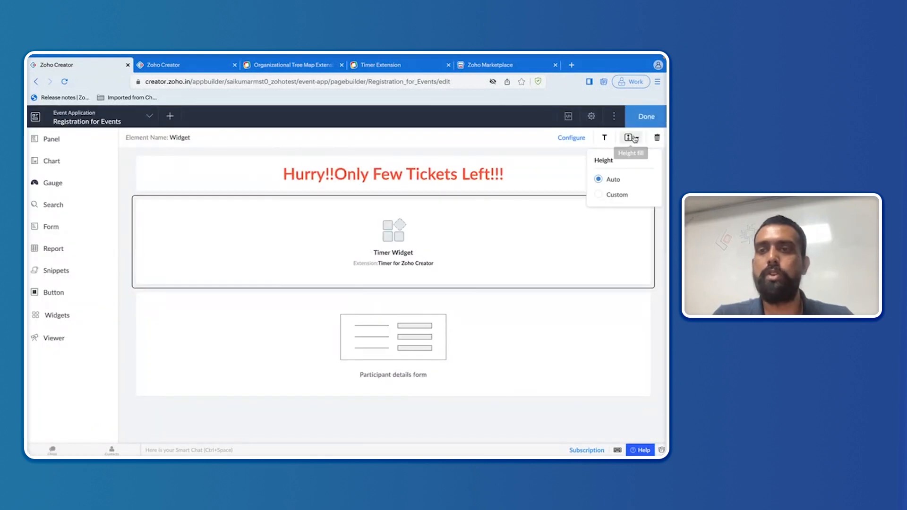
left_click(599, 194)
left_click(609, 213)
key("BackSpace")
key("BackSpace")
key("BackSpace")
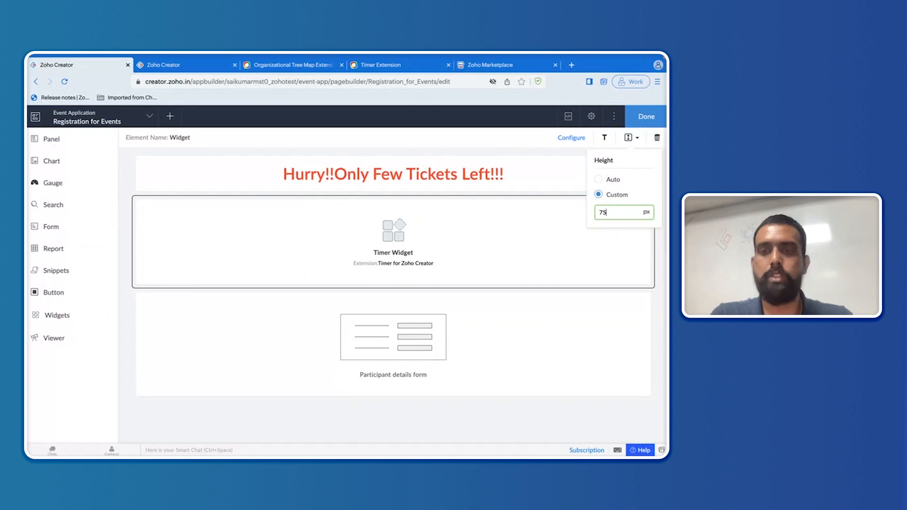
left_click(622, 246)
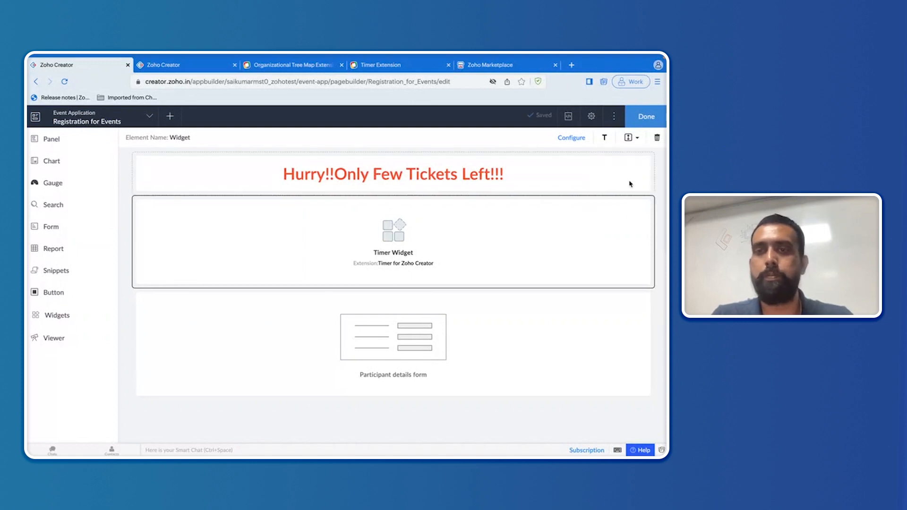
left_click(647, 117)
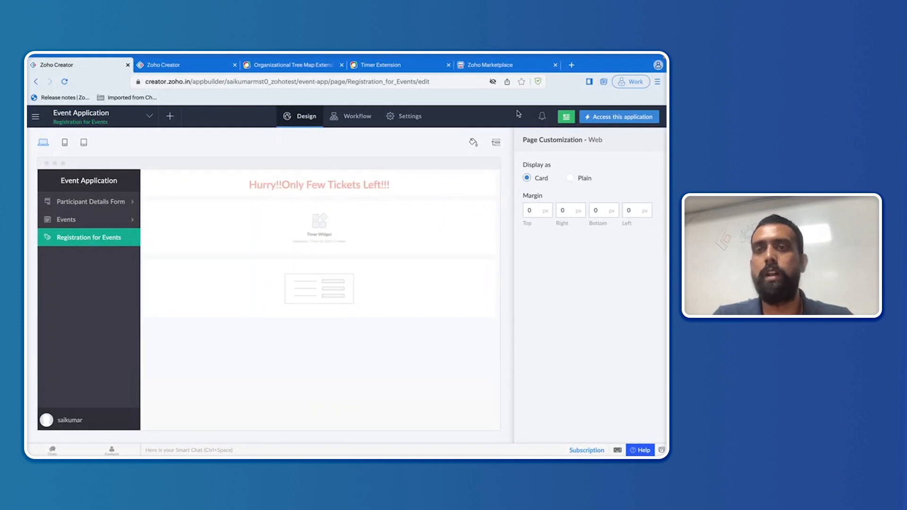
Step: Open the live app's All Events report under the Events section
left_click(610, 118)
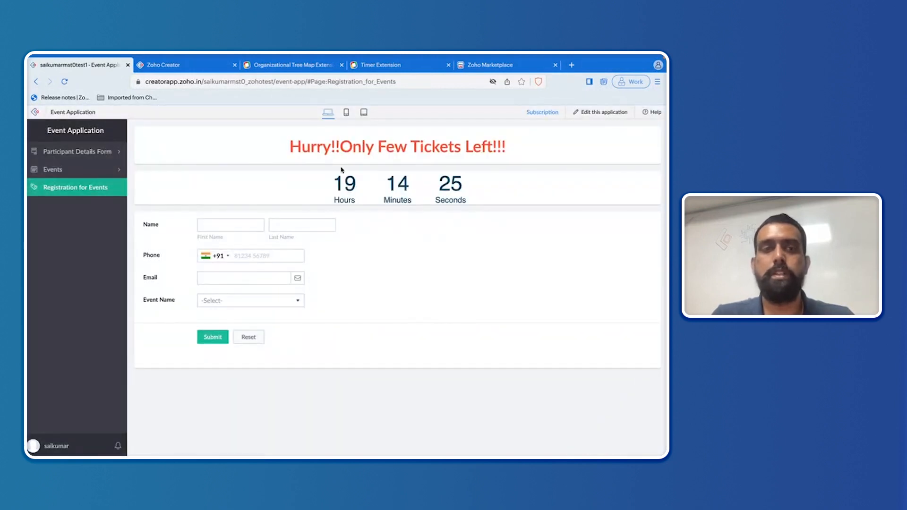
left_click(94, 171)
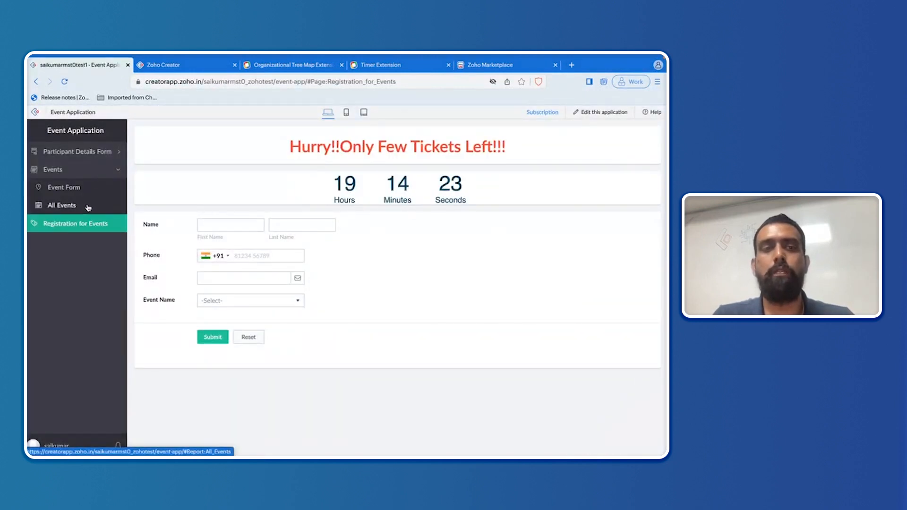
left_click(88, 208)
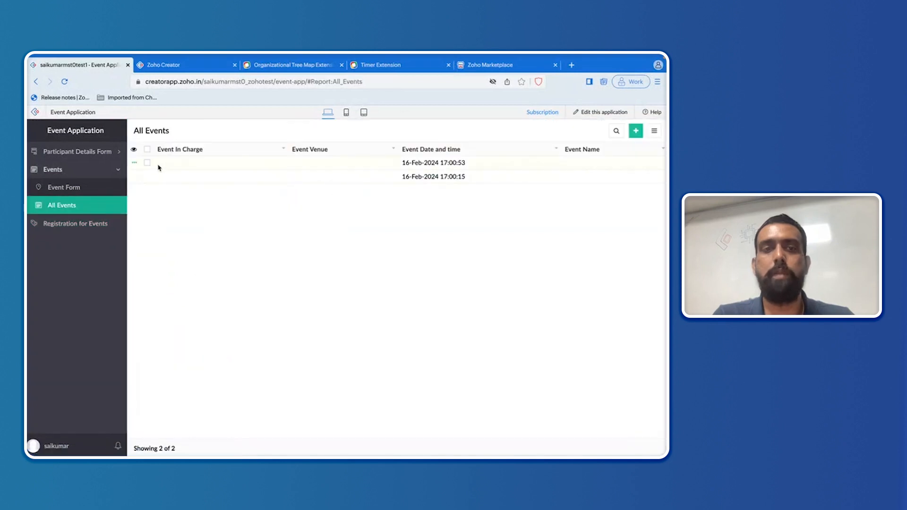
Step: Delete both event records, then view Registration for Events, whose timer now shows a warning sign
left_click(148, 163)
left_click(148, 176)
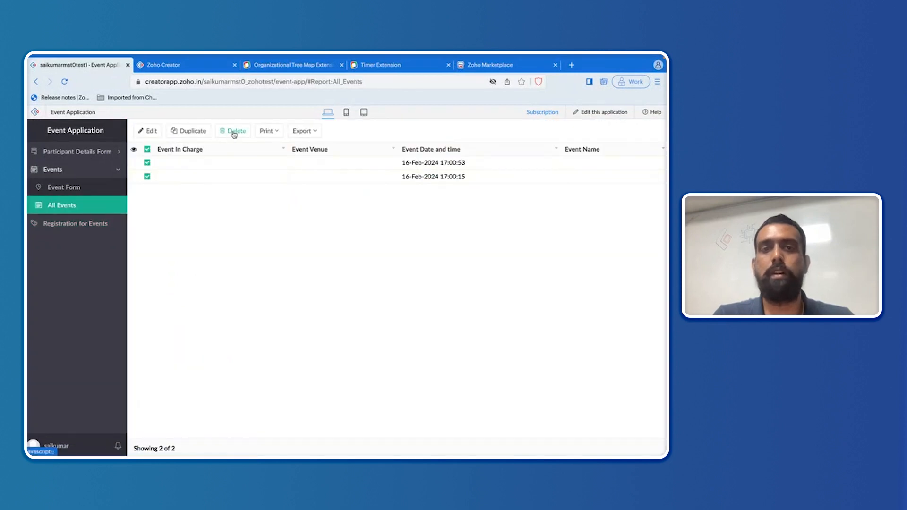
left_click(234, 132)
left_click(333, 310)
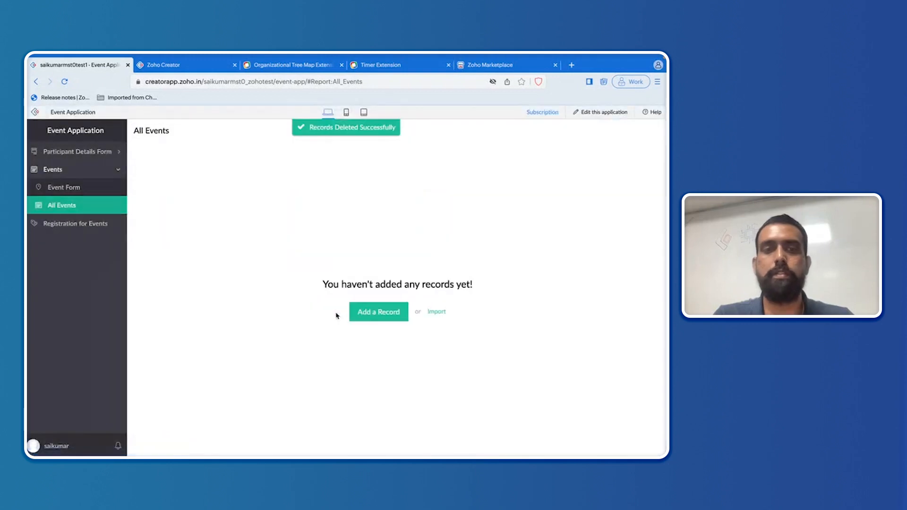
left_click(89, 225)
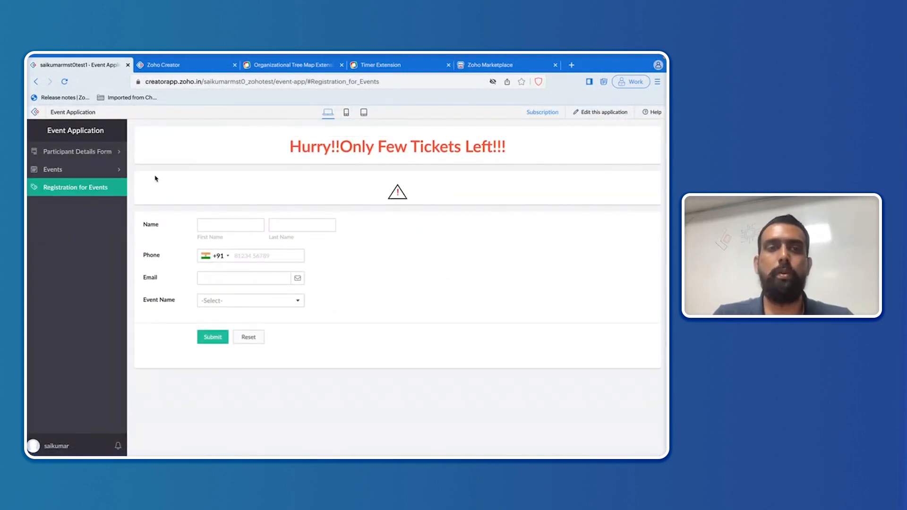
left_click(108, 173)
Step: In the Event Form, enter event name 'Roadshow', the person in charge, and venue 'Zoho Corp'
left_click(95, 194)
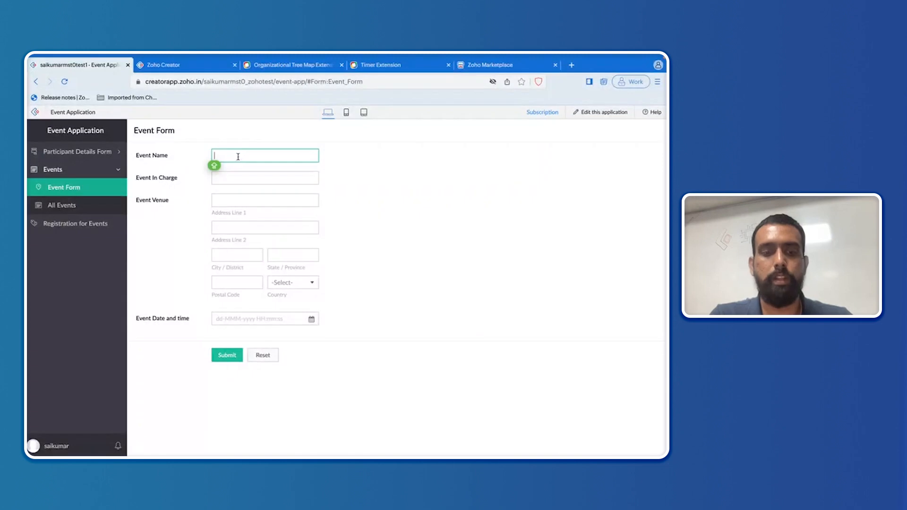
type("Roadshow")
left_click(240, 177)
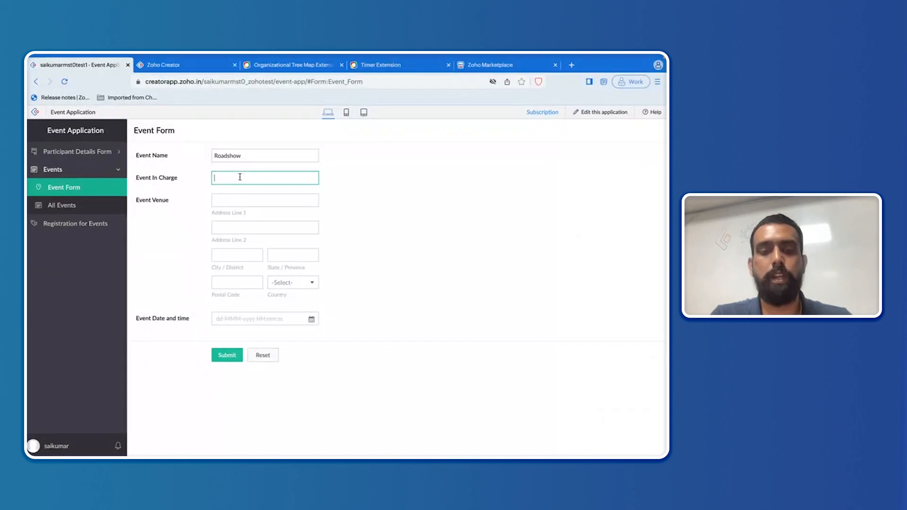
type("S")
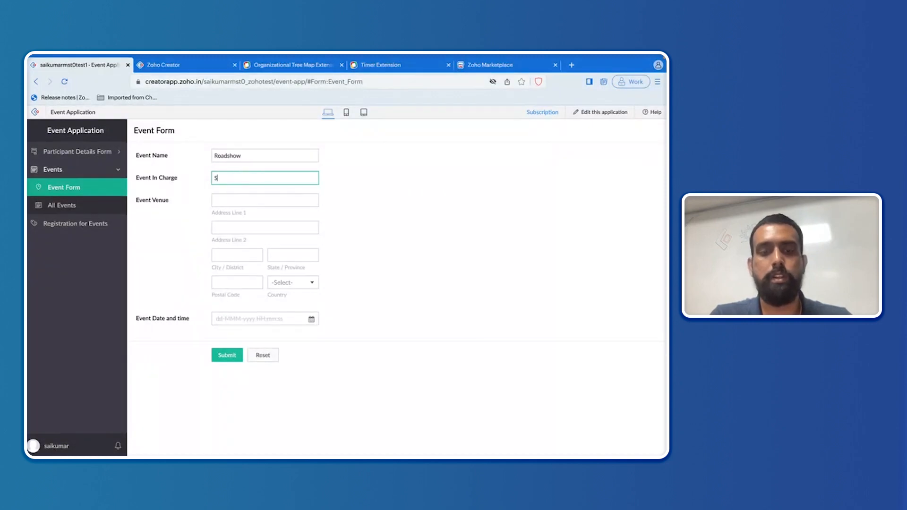
type("aikuam")
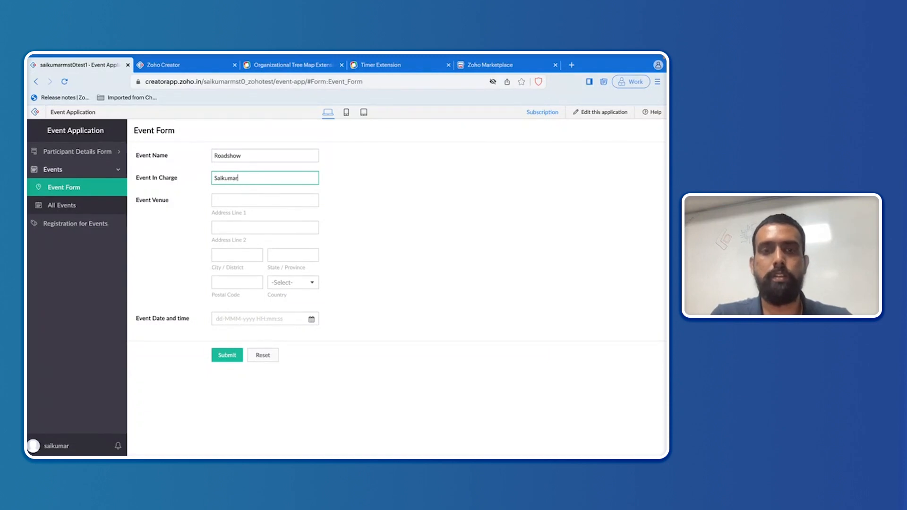
left_click(242, 200)
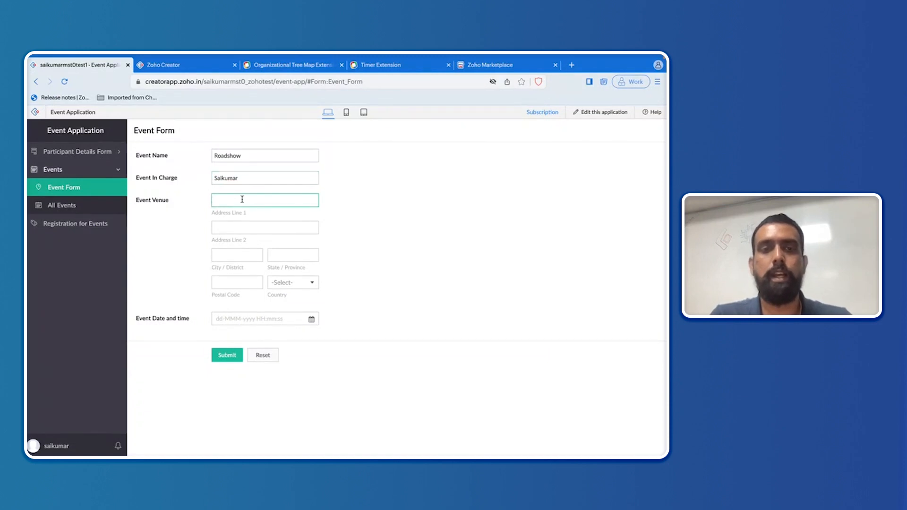
type("Z")
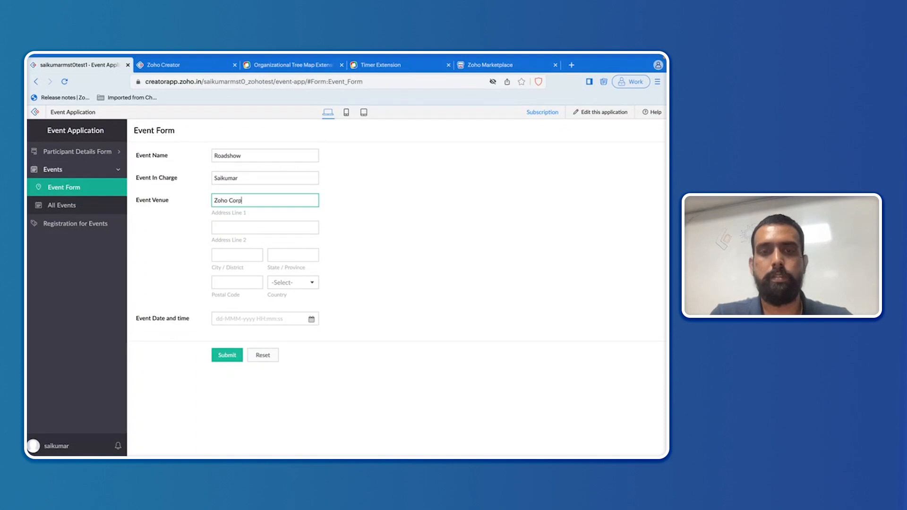
type("oho Corp")
left_click(248, 227)
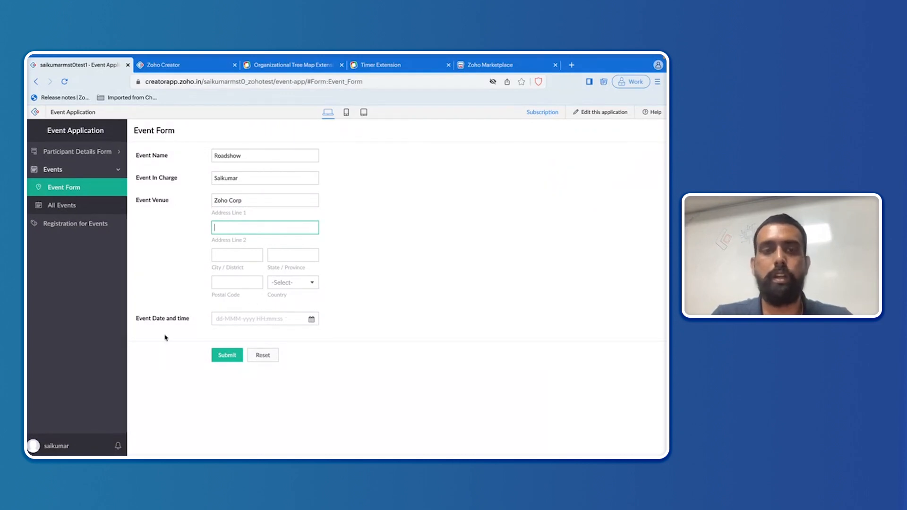
Step: Set the event date to 16 February 2024, submit, and view the registration page countdown
left_click(311, 321)
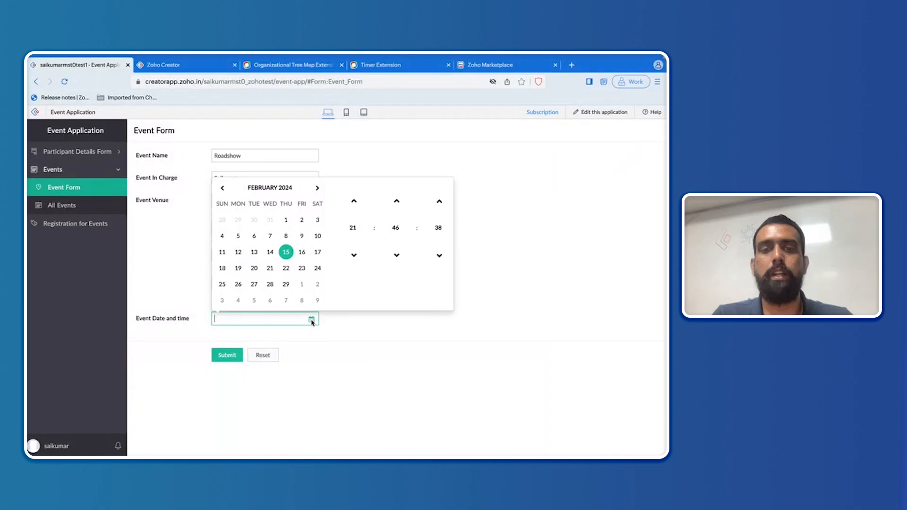
left_click(302, 254)
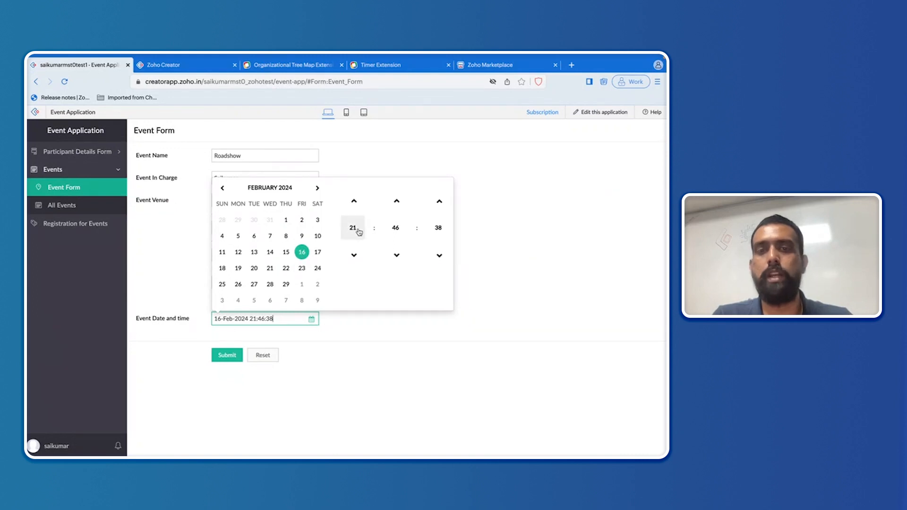
left_click(371, 325)
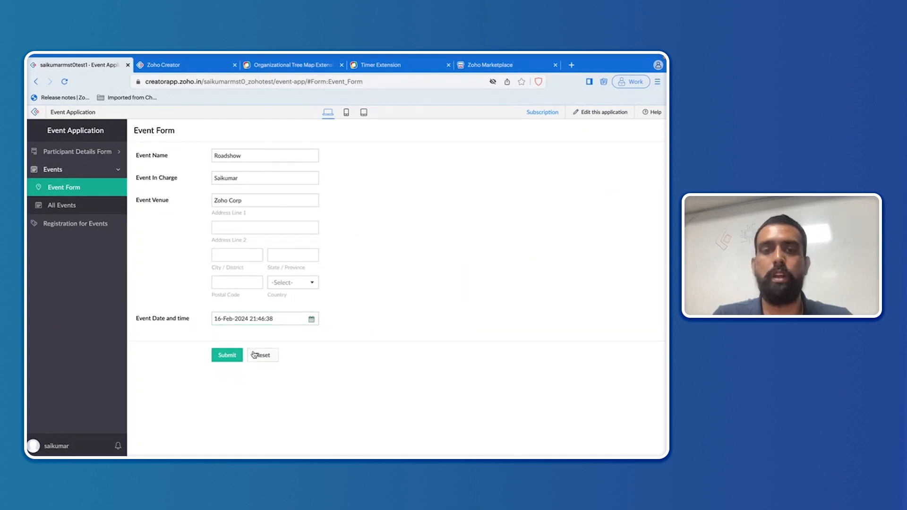
left_click(226, 358)
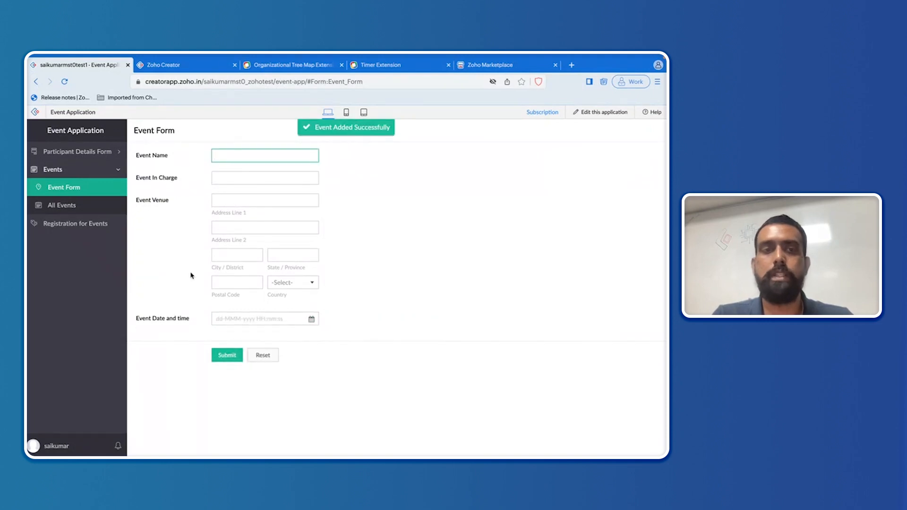
left_click(93, 226)
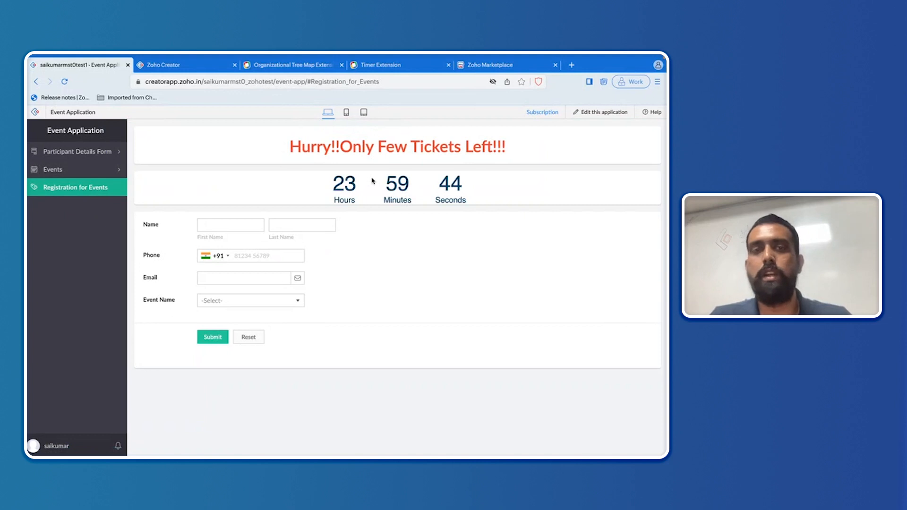
Step: Compare the Roadshow record in All Events with the countdown, then advance slides to Other Use Cases
left_click(88, 173)
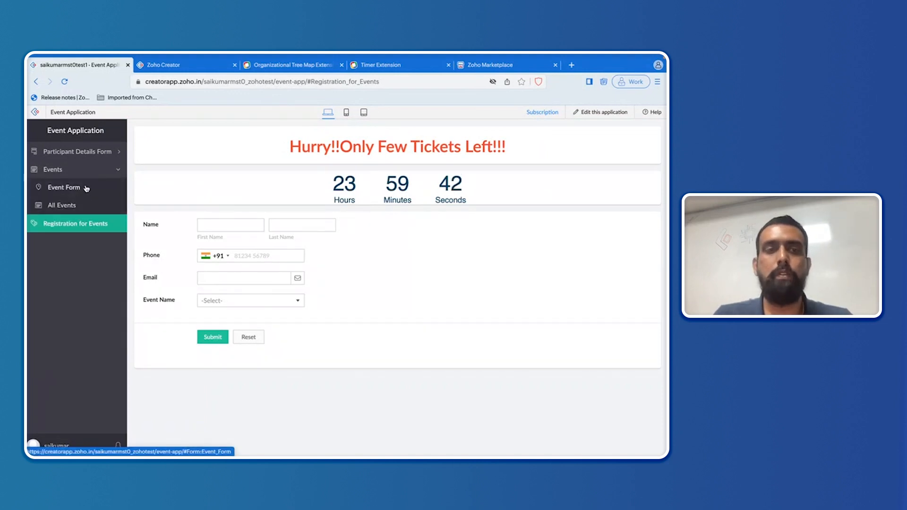
left_click(80, 205)
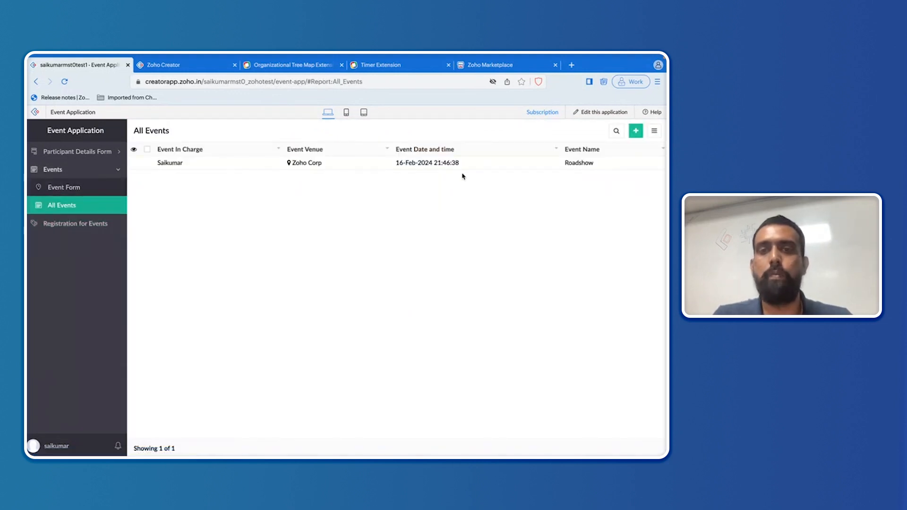
left_click(112, 229)
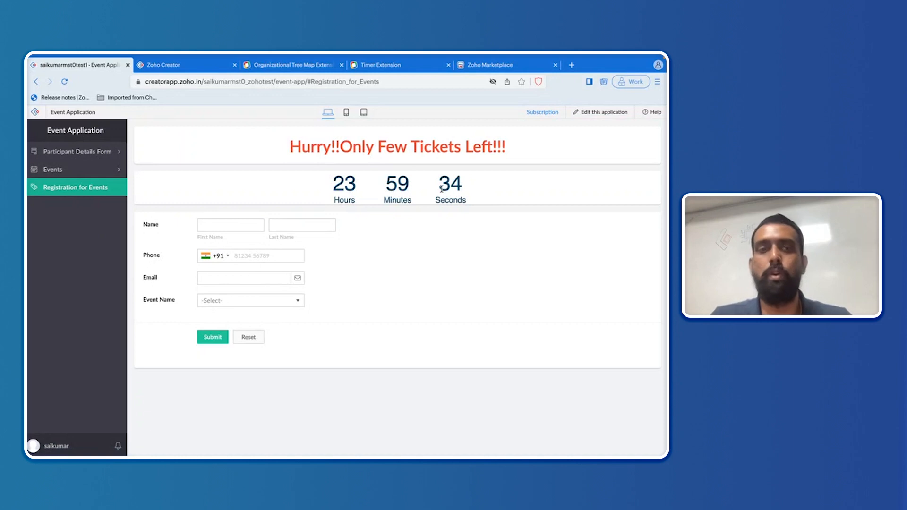
left_click(89, 174)
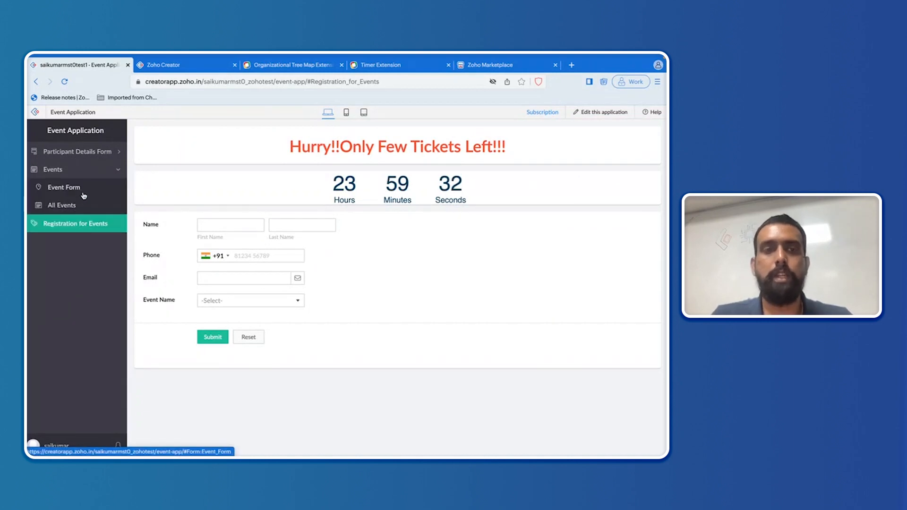
left_click(82, 206)
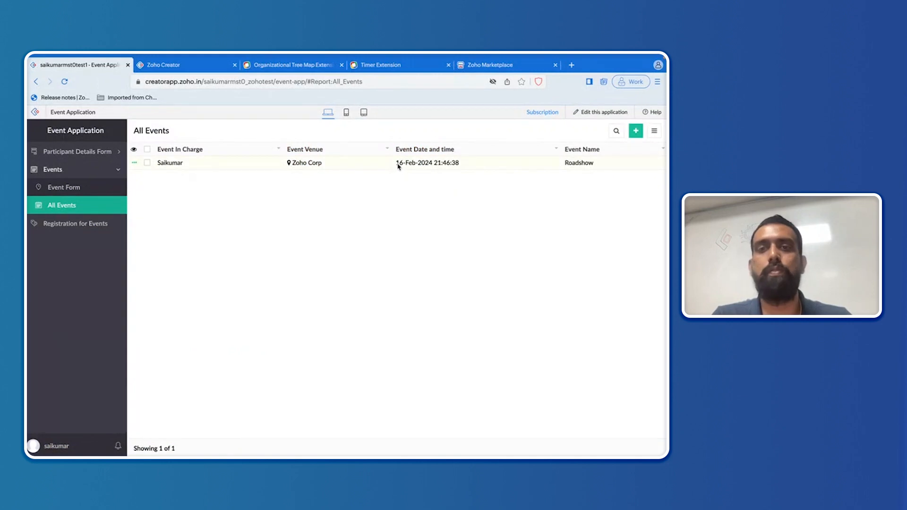
left_click(84, 224)
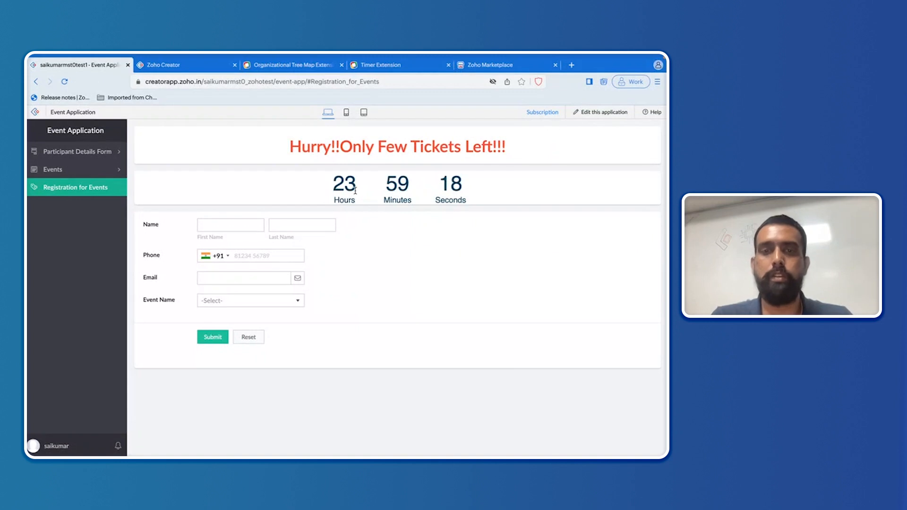
key("ctrl+Left")
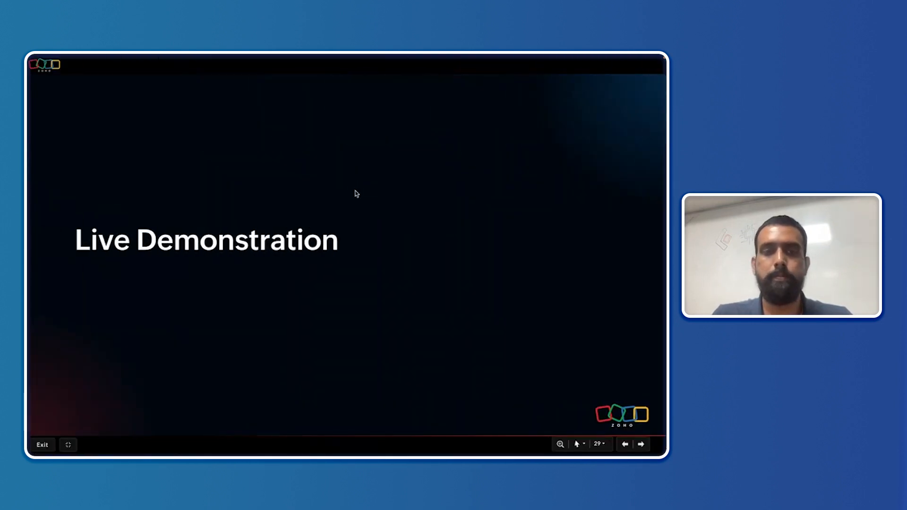
key("Right")
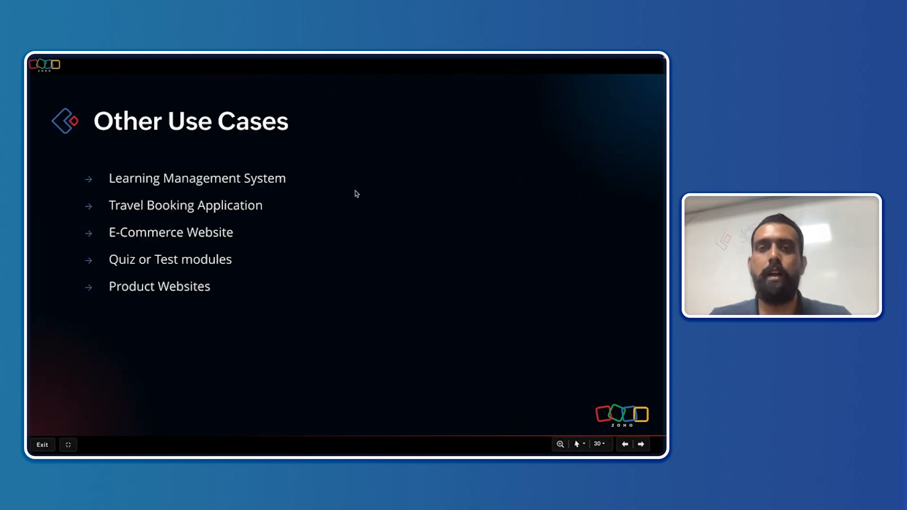